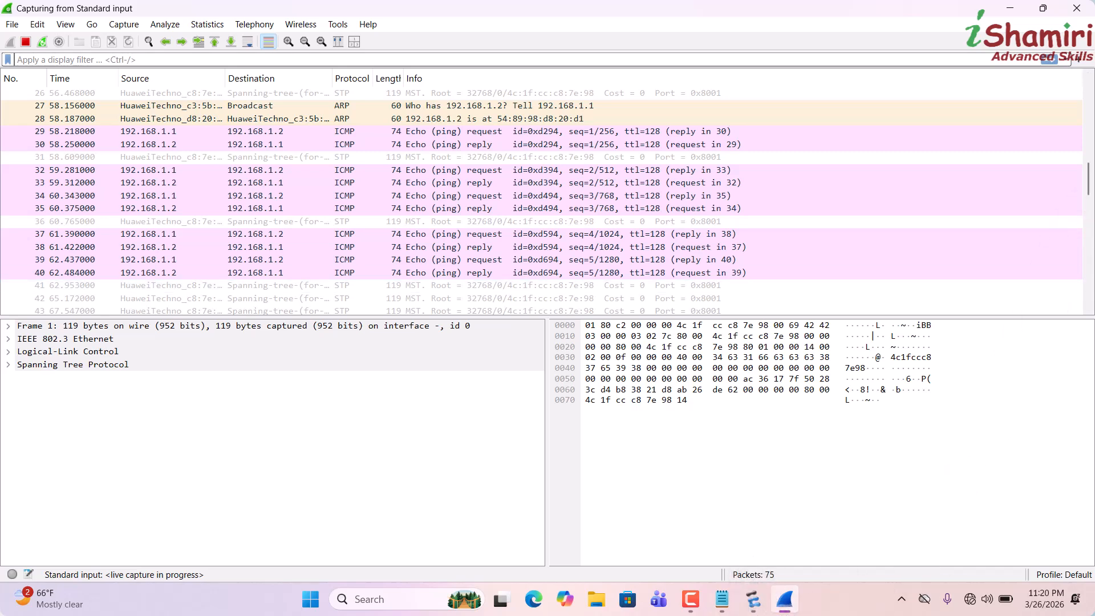
Step: Switch to the LSW1 console and display the switch's MAC address table with the command dis mac-address
mouse_move(748, 610)
left_click(730, 567)
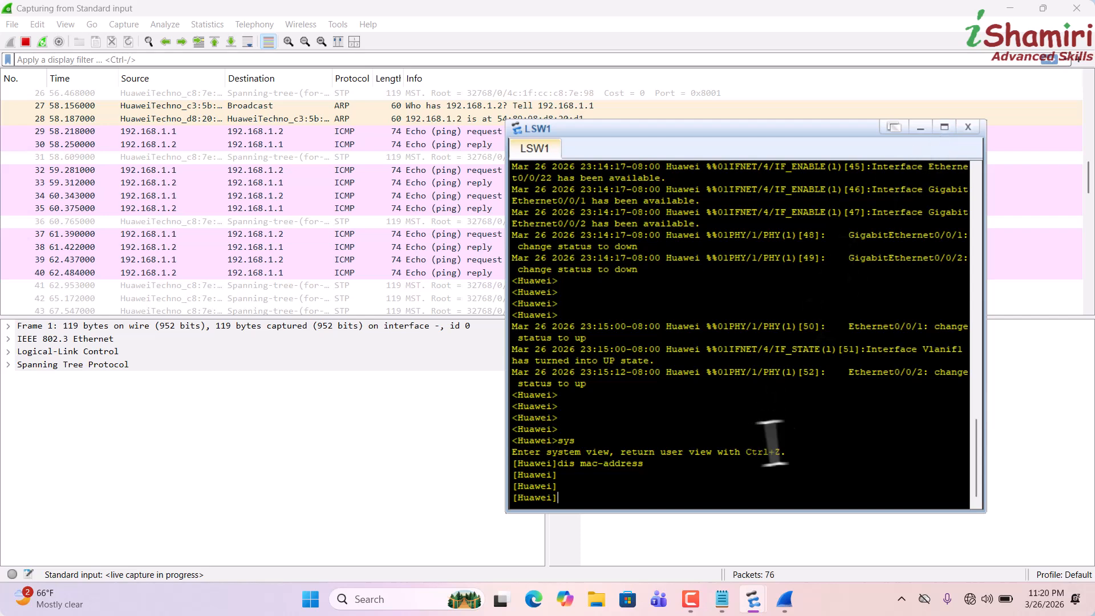
key("Up")
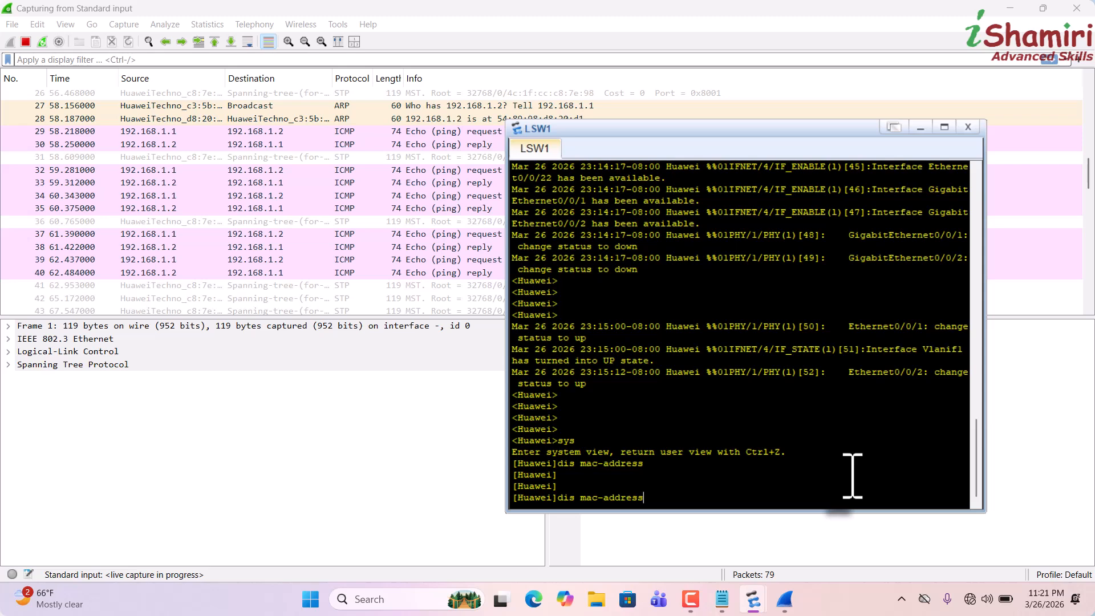
left_click_drag(673, 480, 697, 465)
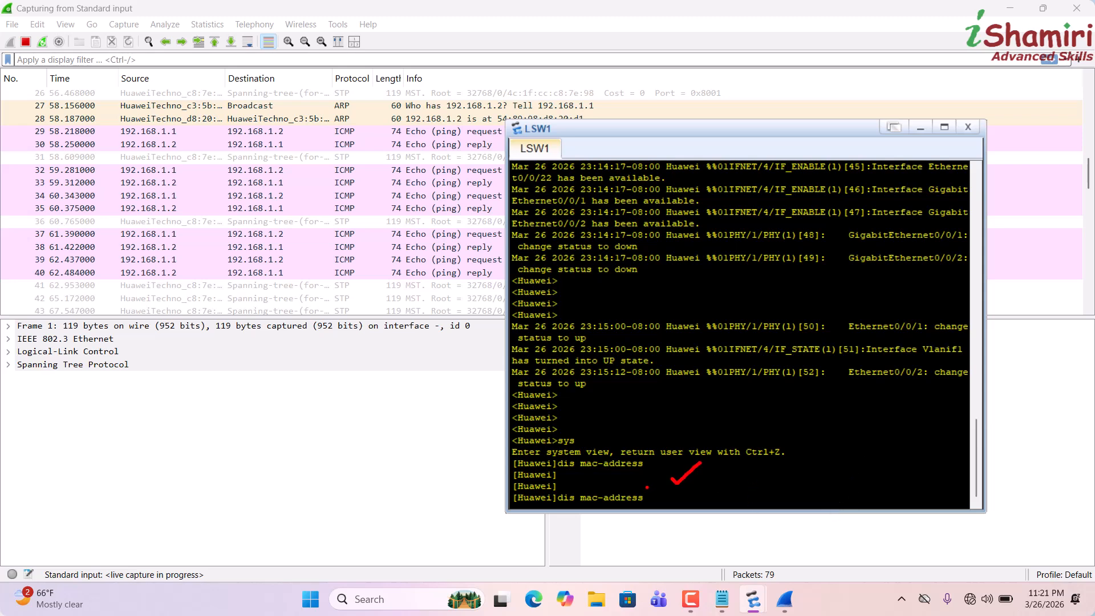
key("Return")
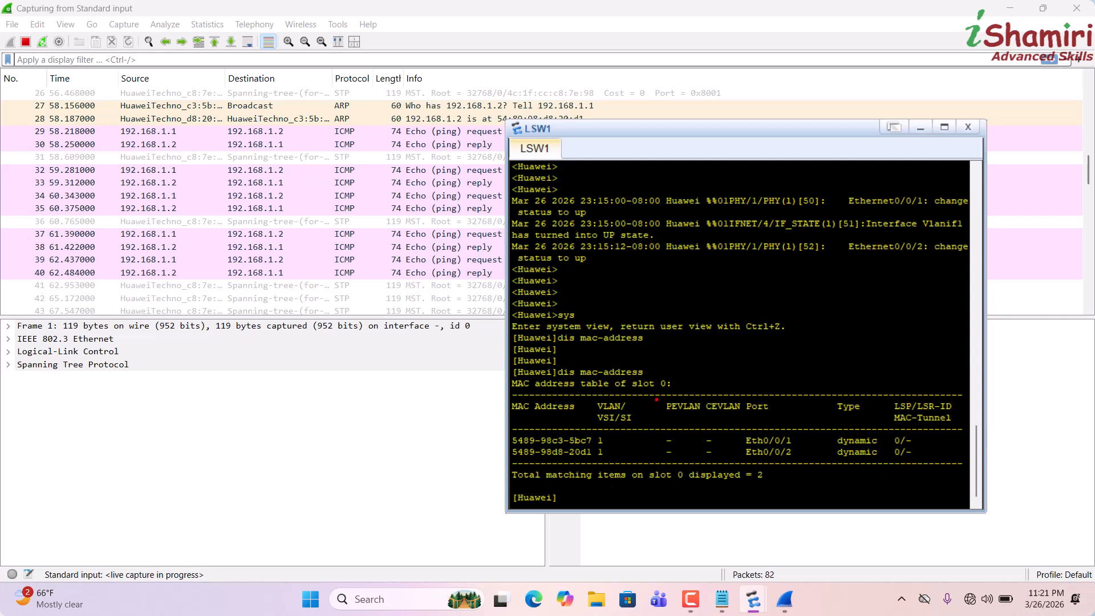
left_click_drag(717, 381, 752, 366)
mouse_move(800, 432)
left_mouse_down()
mouse_move(827, 416)
mouse_move(822, 443)
left_mouse_up()
mouse_move(854, 428)
left_mouse_down()
mouse_move(863, 419)
mouse_move(852, 471)
mouse_move(858, 422)
left_mouse_up()
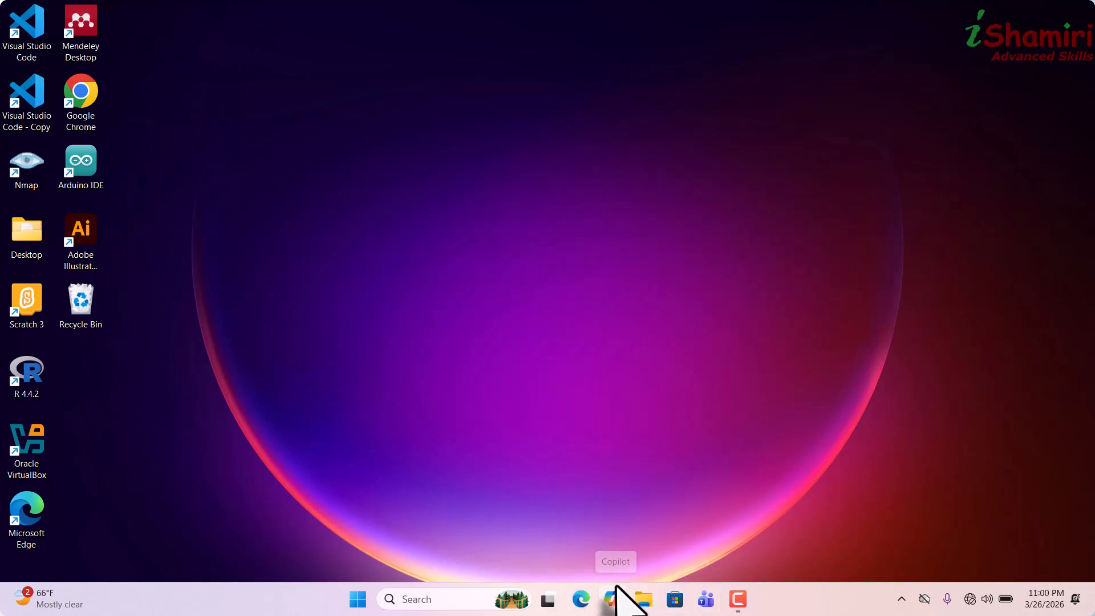
Step: Find Notepad through the Windows search, open it and maximize its window
key("super")
type("n")
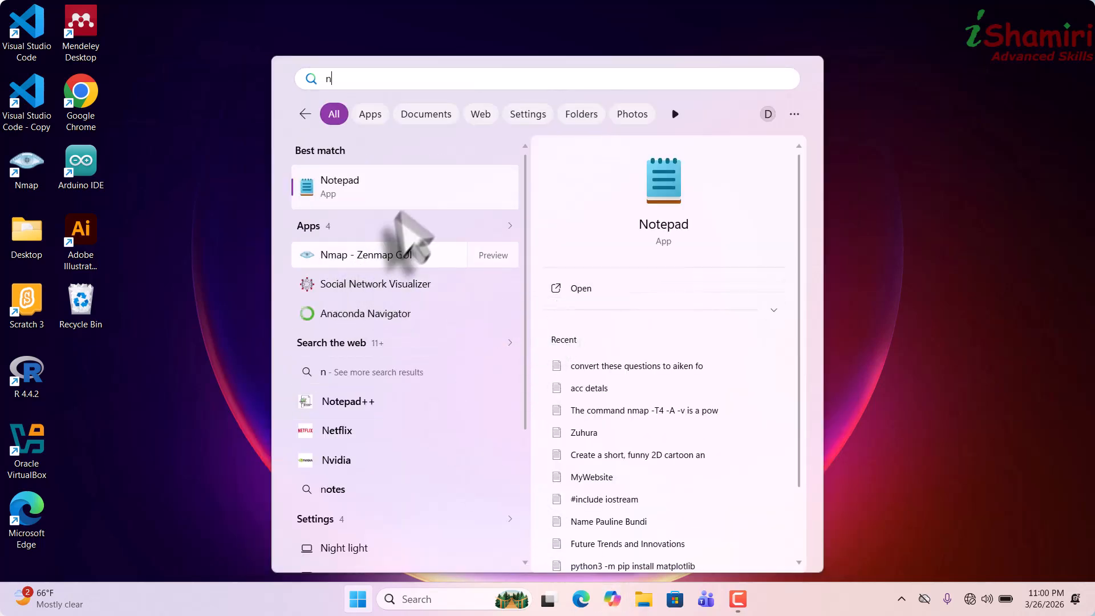
left_click(420, 178)
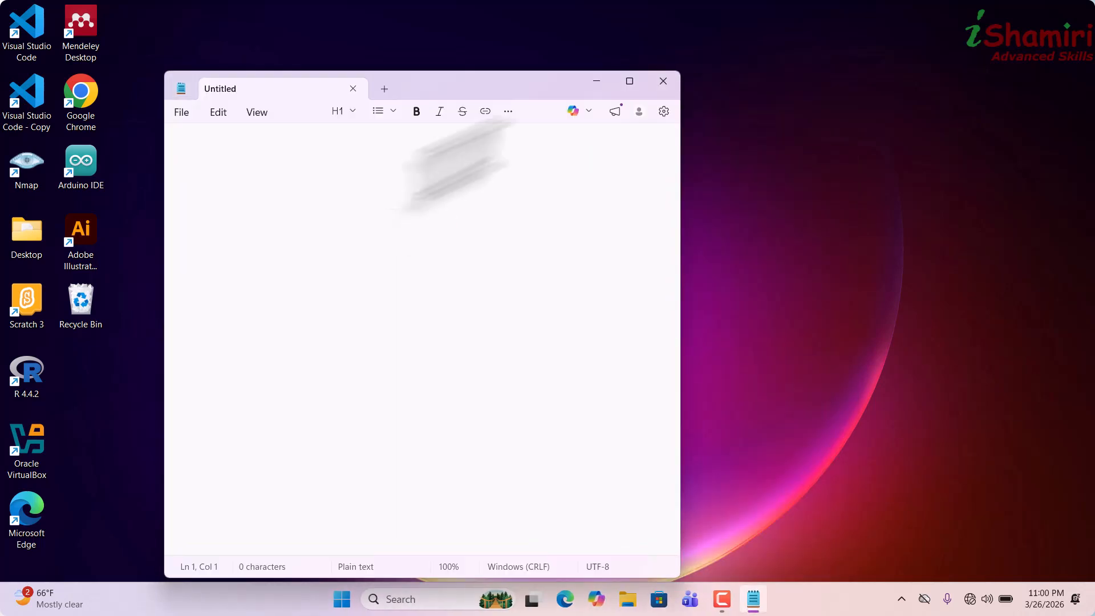
mouse_move(630, 81)
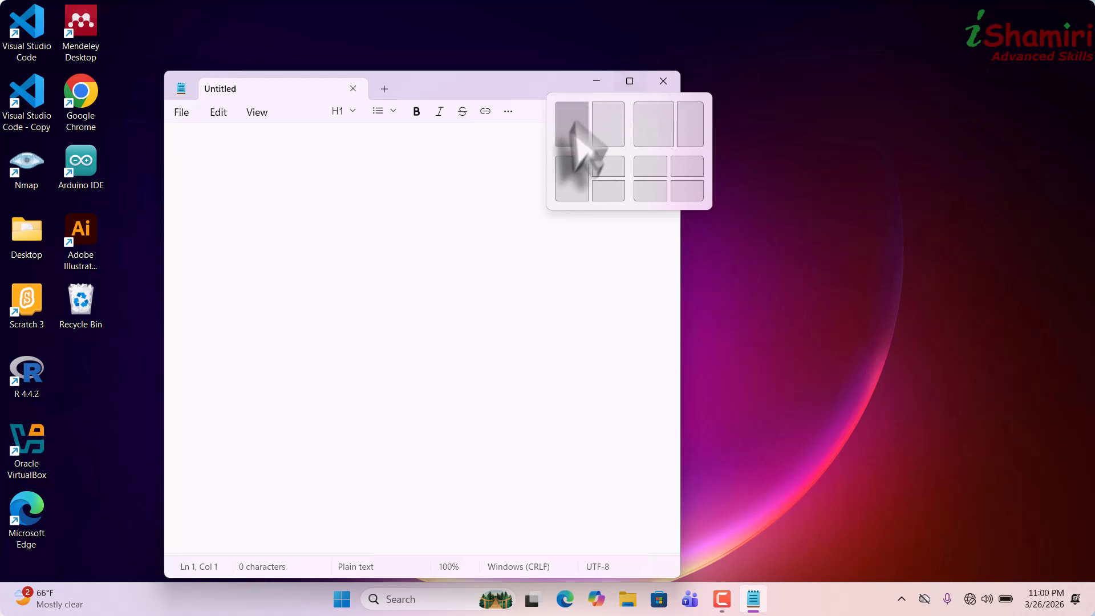
left_click(630, 81)
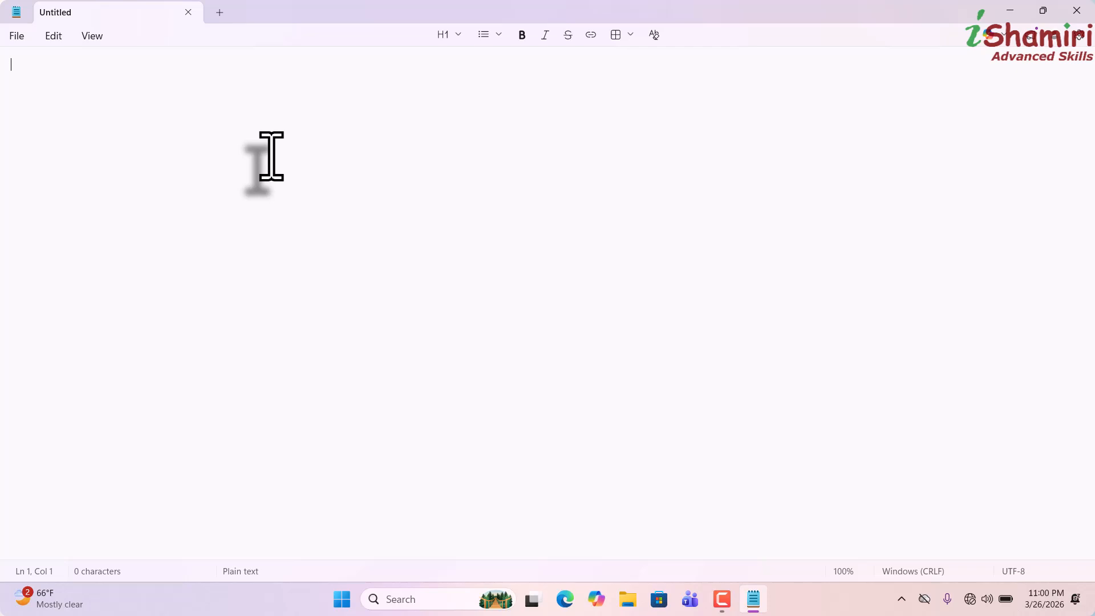
Step: Turn on bold formatting in the empty note and zoom the text to 200%
key("ctrl+b")
key("ctrl+plus")
key("ctrl+plus")
key("ctrl+plus")
key("ctrl+plus")
key("ctrl+plus")
Step: Write the heading "Example:" and, after a blank line, the line "Class C"
type("Ex")
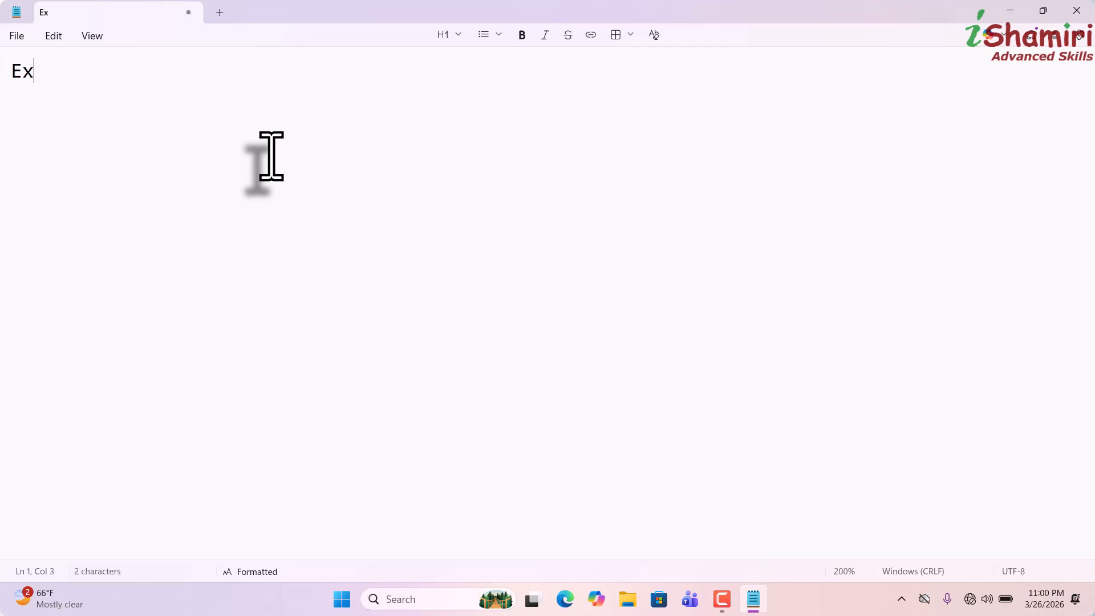
type("ample")
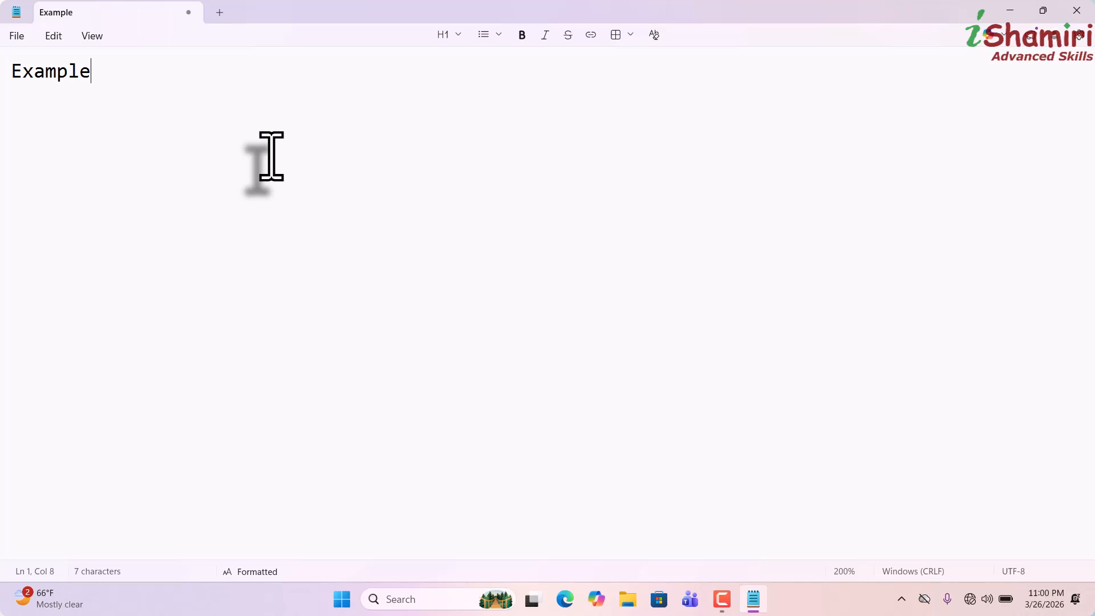
type(":")
key("Return")
key("Return")
type("Class C")
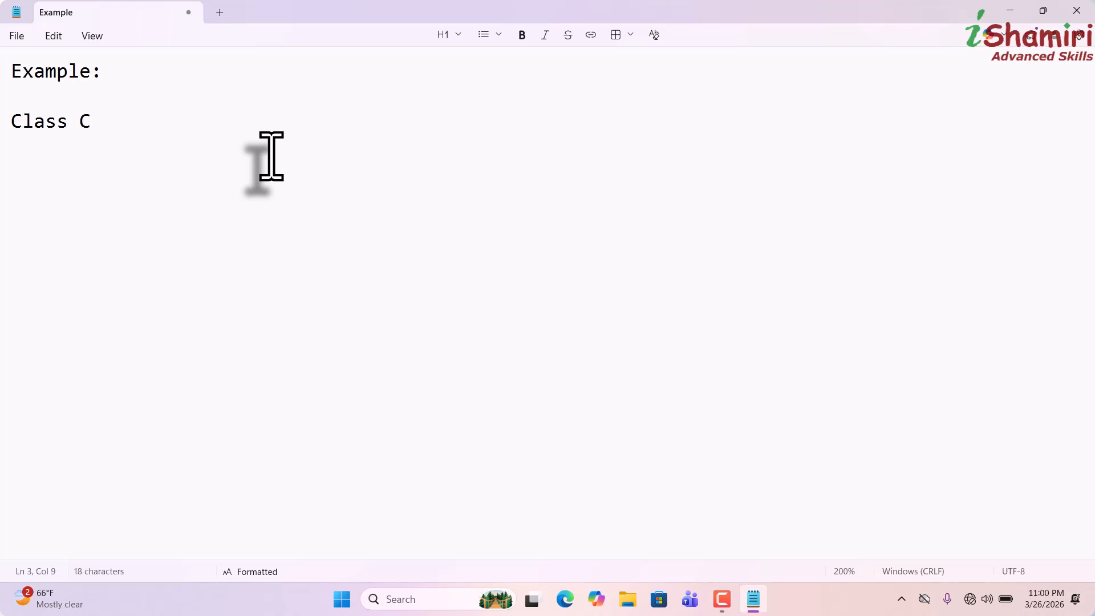
Step: Add the network addresses 192.168.1.0 and 192.168.2.0 below "Class C", separated by four blank lines
key("Return")
key("Return")
type("192.16")
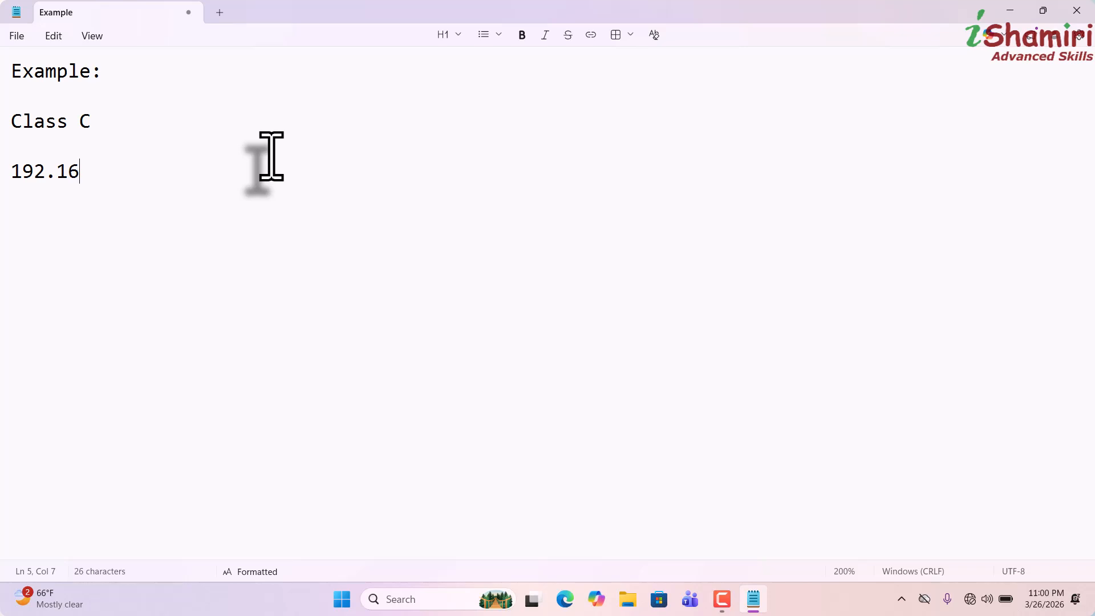
type("8.1.0")
key("Return")
key("Return")
key("Return")
key("Return")
key("Return")
type("1")
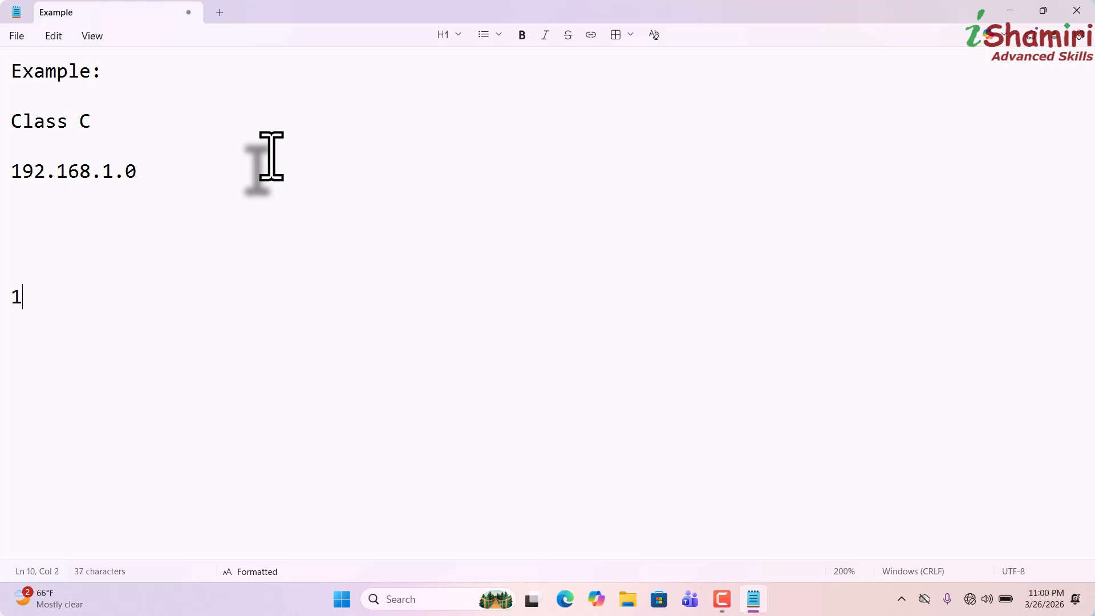
type("92.168.")
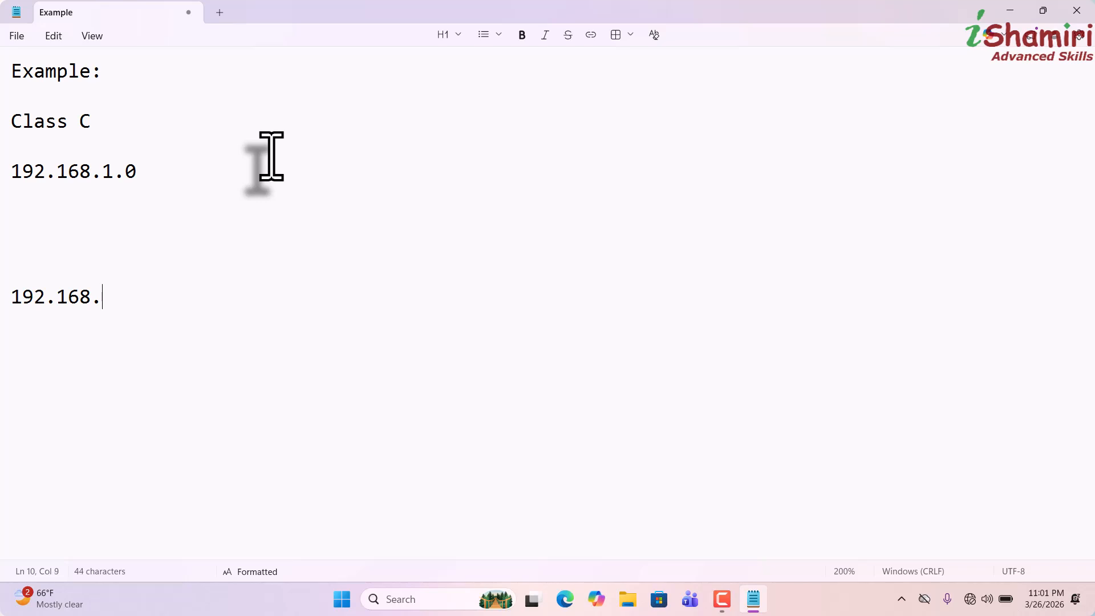
type("2.0")
Step: Add the subnet mask 255.255.255.0 on a new line directly below 192.168.1.0
left_click(144, 176)
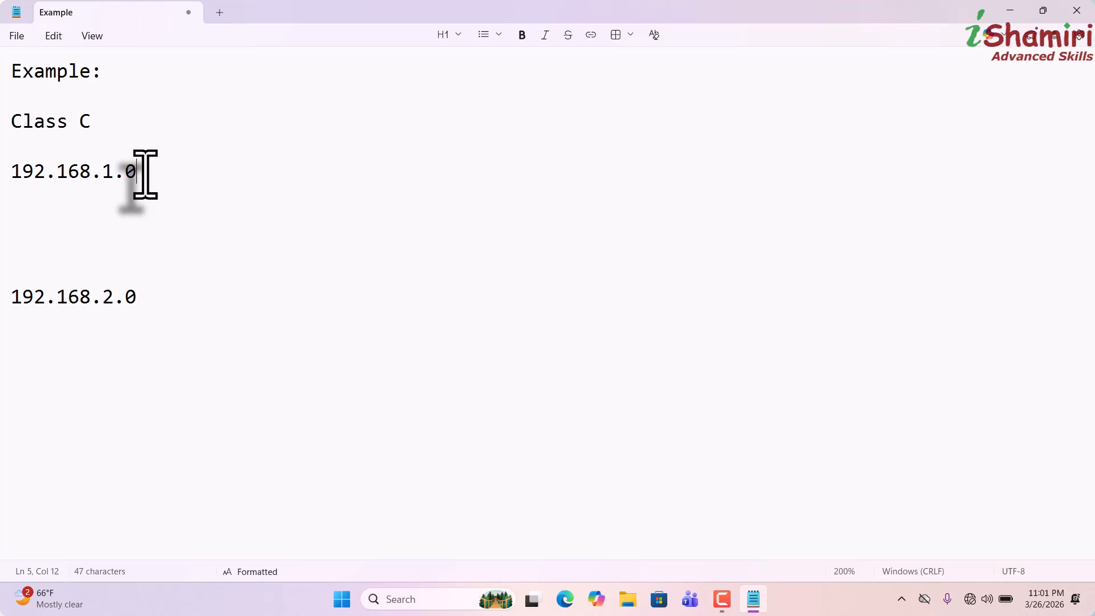
key("Return")
type("2")
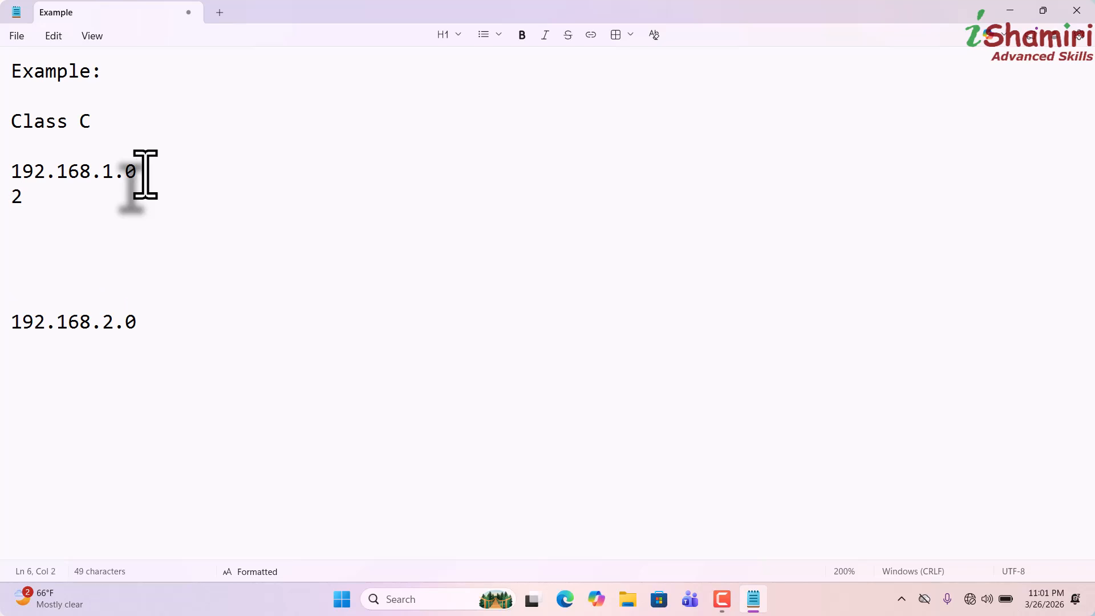
type("55.255.255.0")
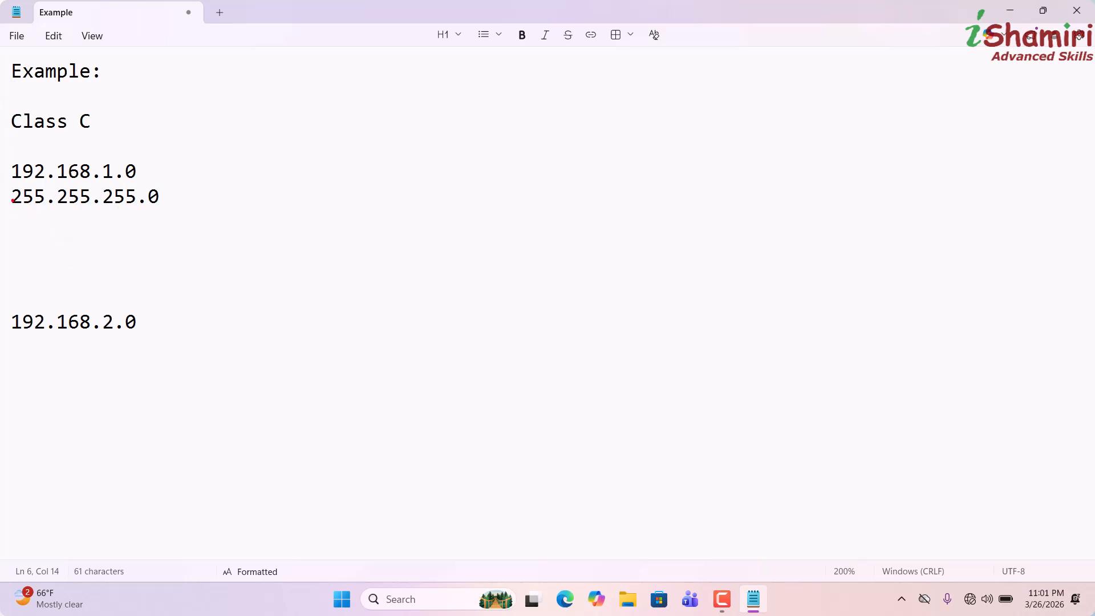
left_click_drag(10, 183, 120, 186)
key("Escape")
Step: Add the subnet mask 255.255.255.0 on a new line directly below 192.168.2.0
left_click(141, 322)
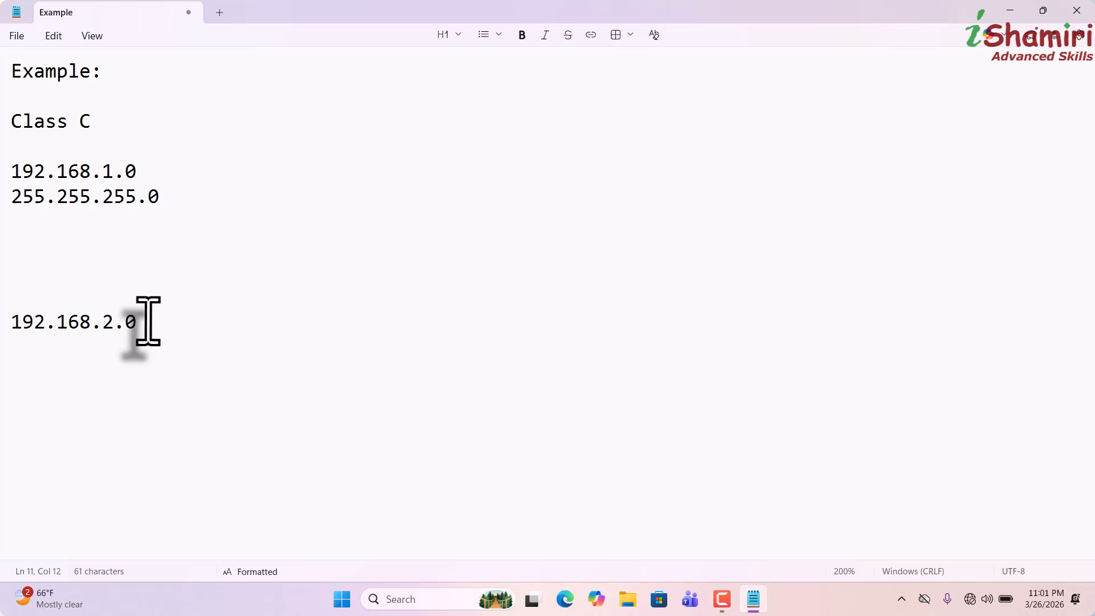
key("Return")
type("255.25")
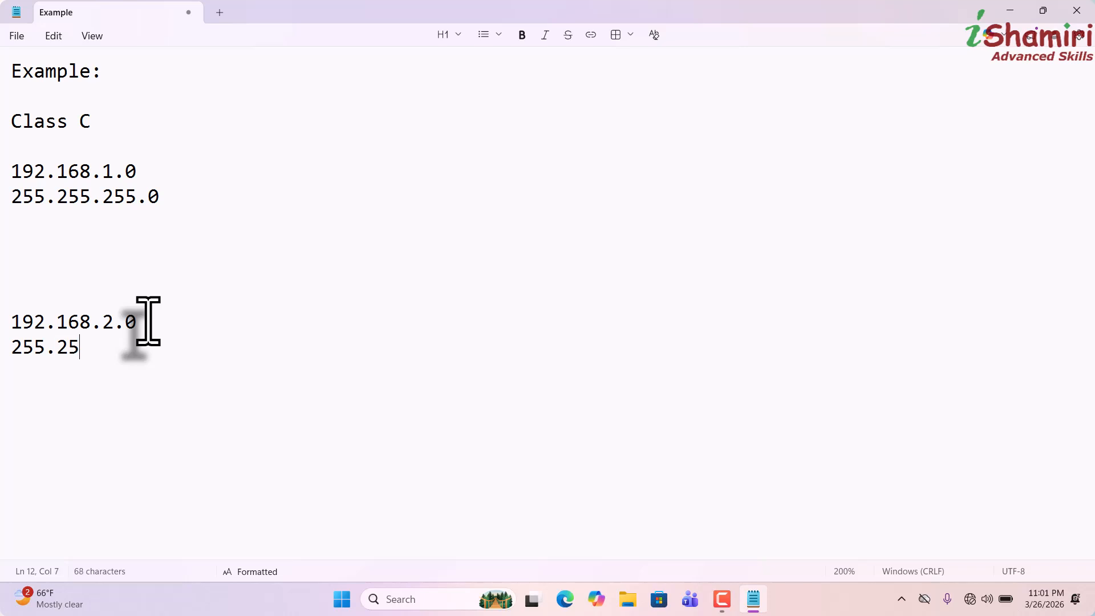
type("5.255.0")
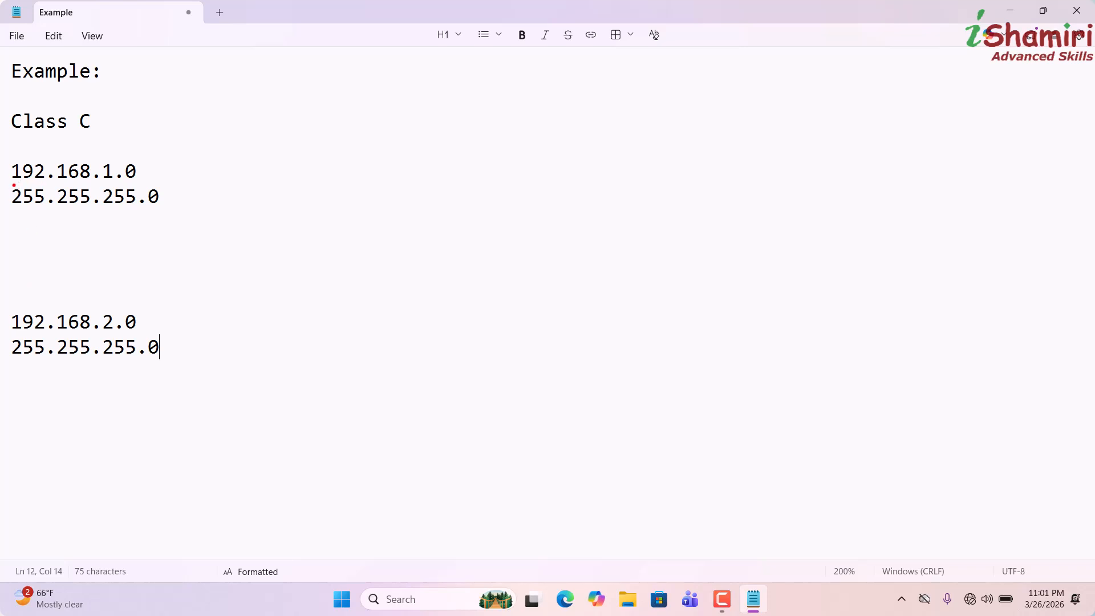
left_click_drag(14, 186, 113, 185)
left_click_drag(10, 332, 117, 331)
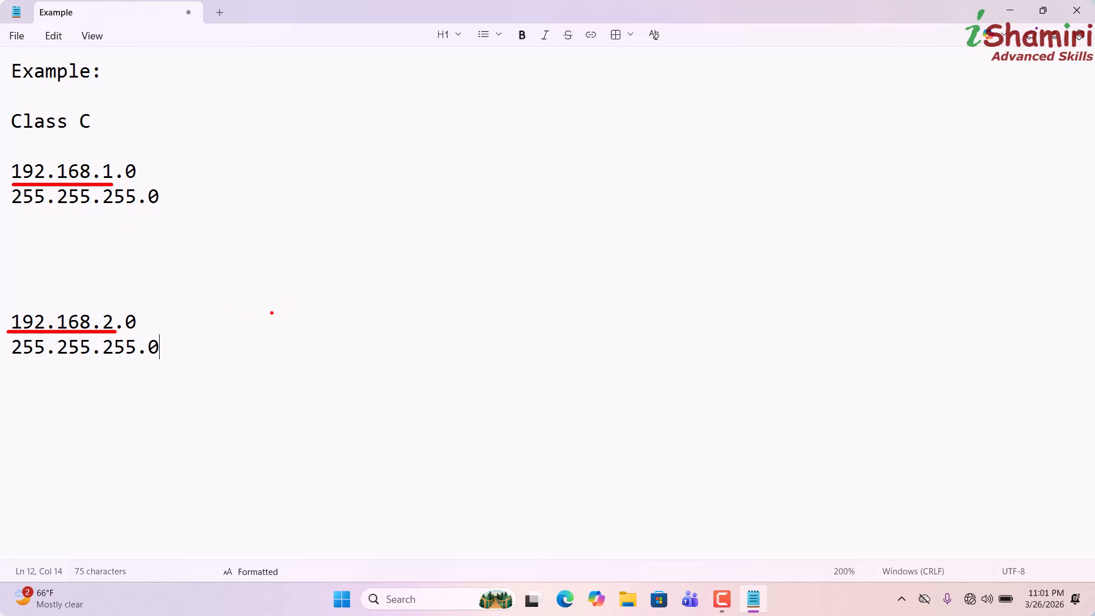
key("Escape")
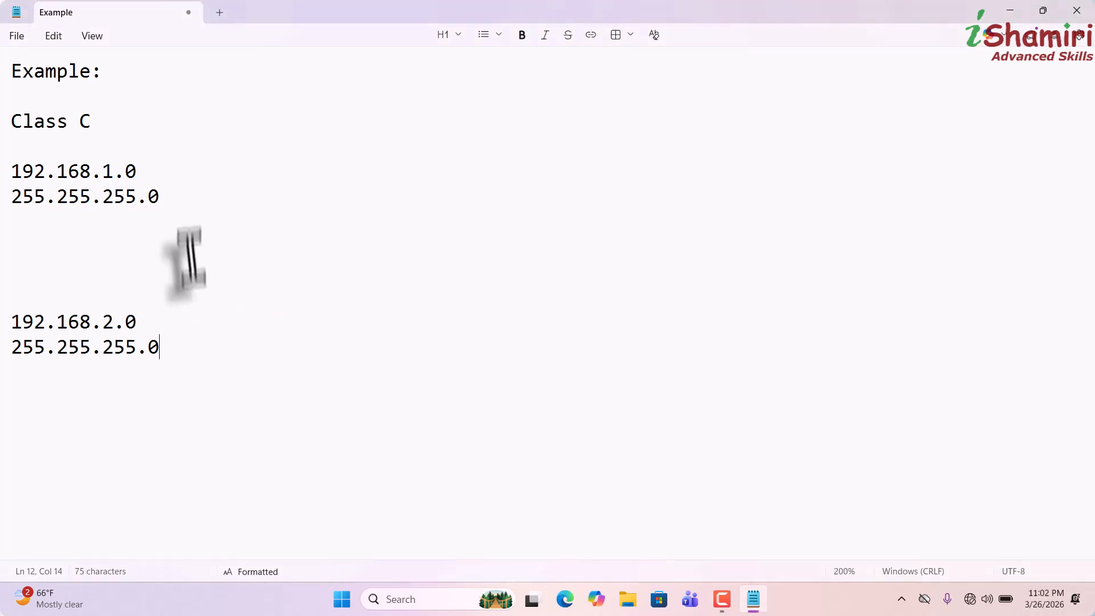
Step: Insert two blank lines between each network address and its subnet mask
left_click(158, 176)
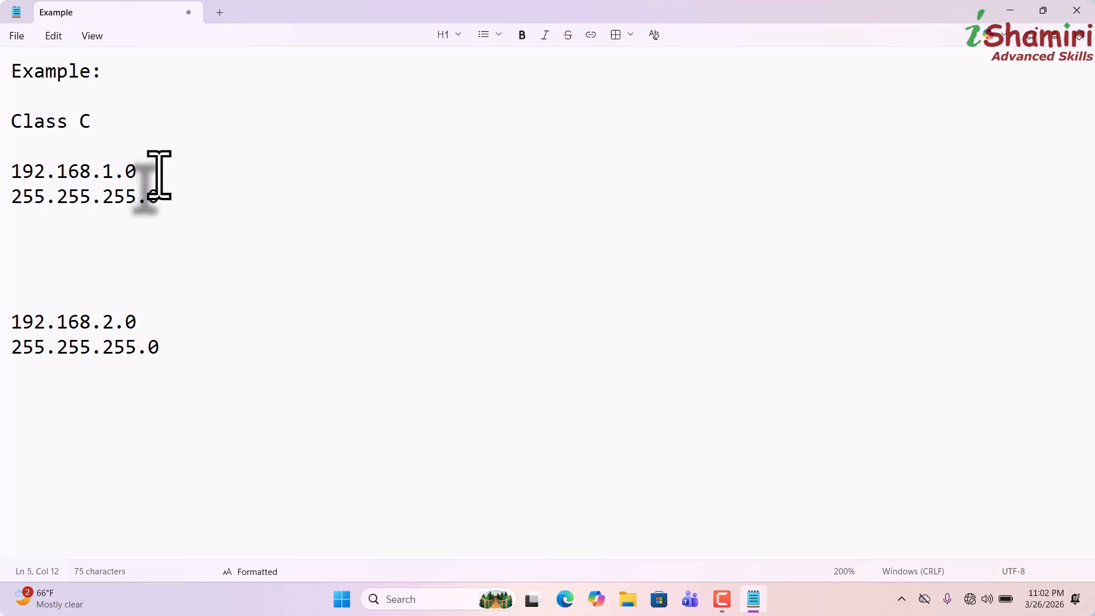
key("Return")
key("Return")
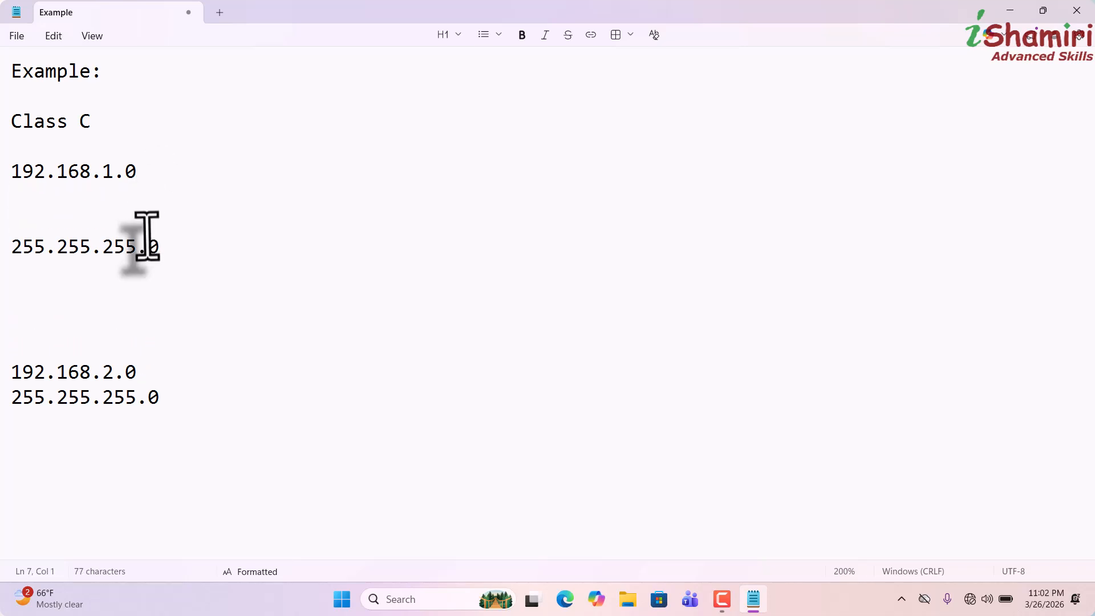
left_click(150, 369)
key("Return")
key("Return")
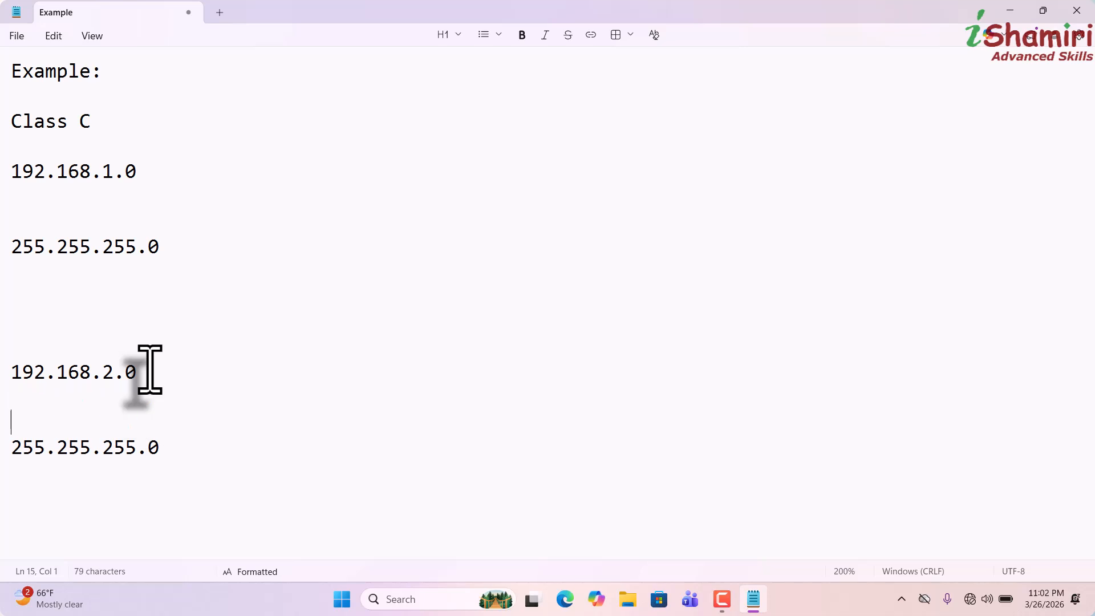
Step: Add 192.168.1.1 below 192.168.1.0 and, after a blank line, the address 192.168.1.255
left_click(143, 182)
key("Return")
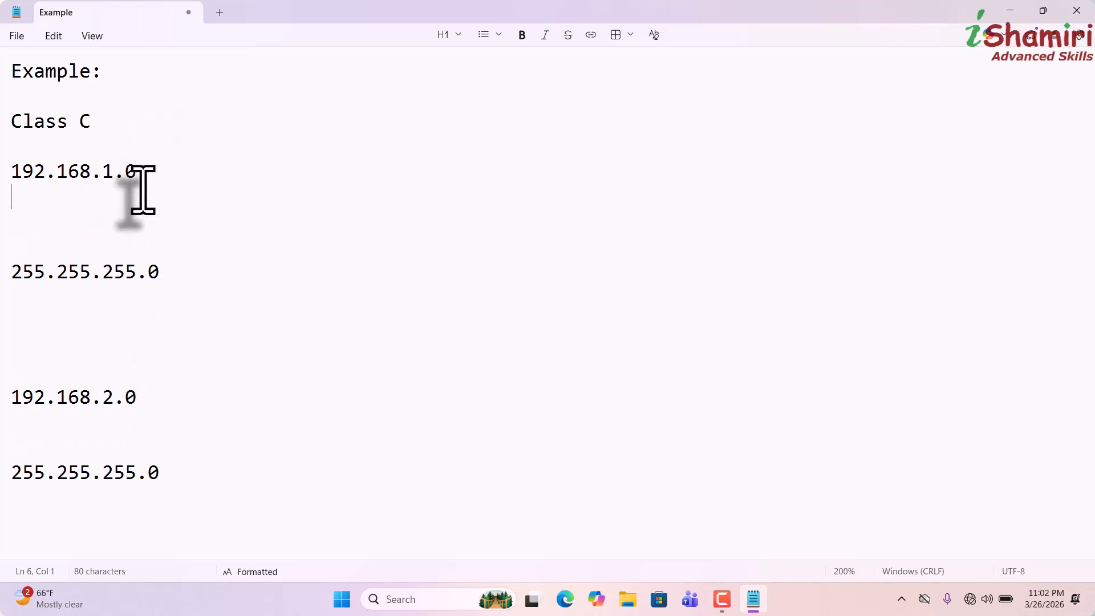
type("192.168.1.1")
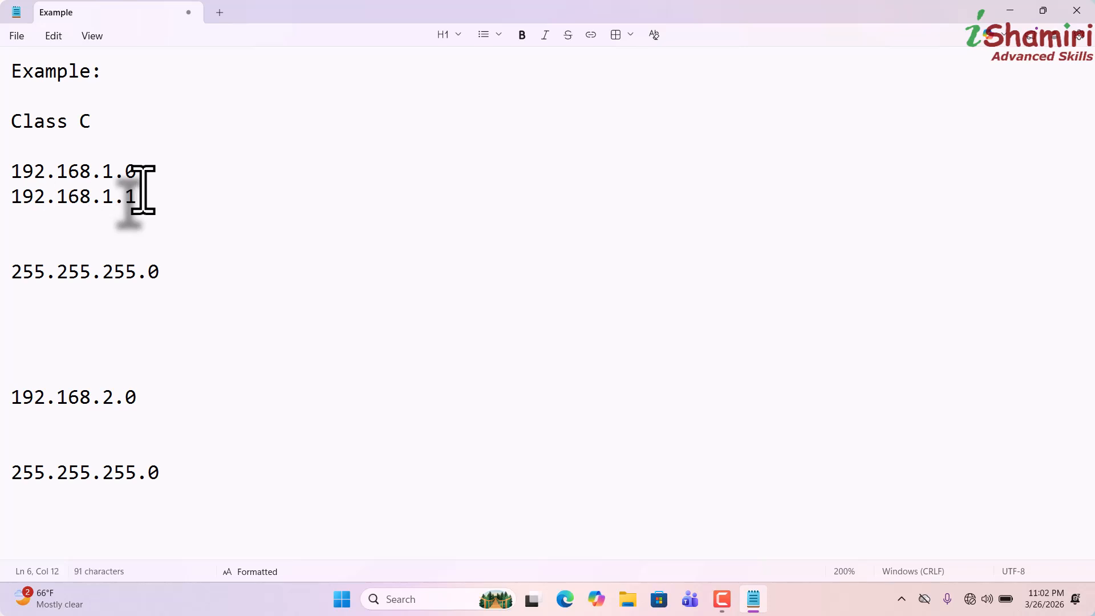
key("Return")
key("Return")
type("19")
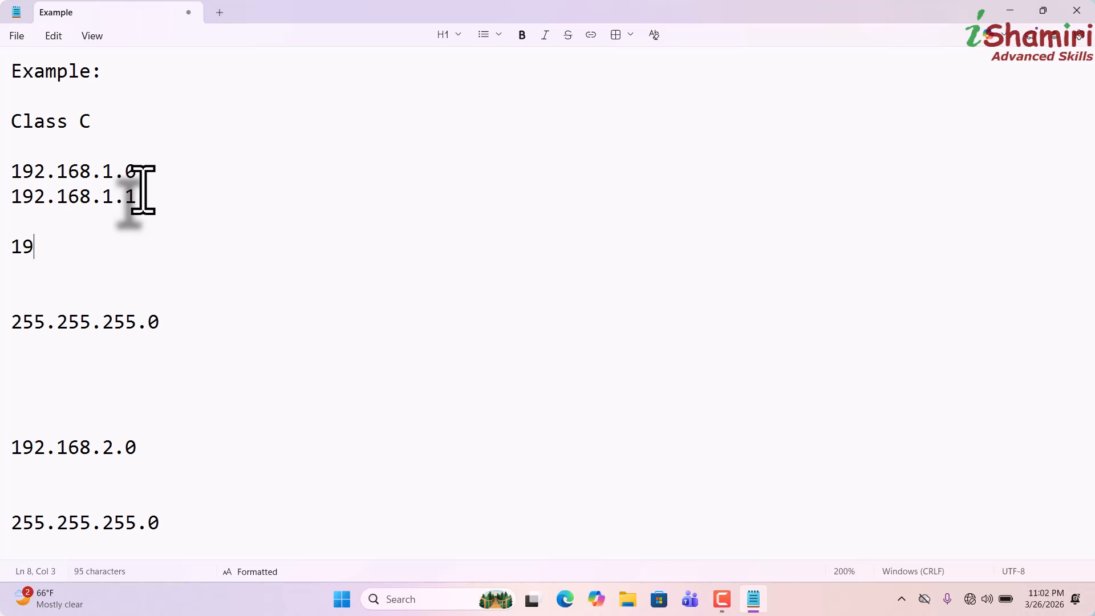
type("2.168")
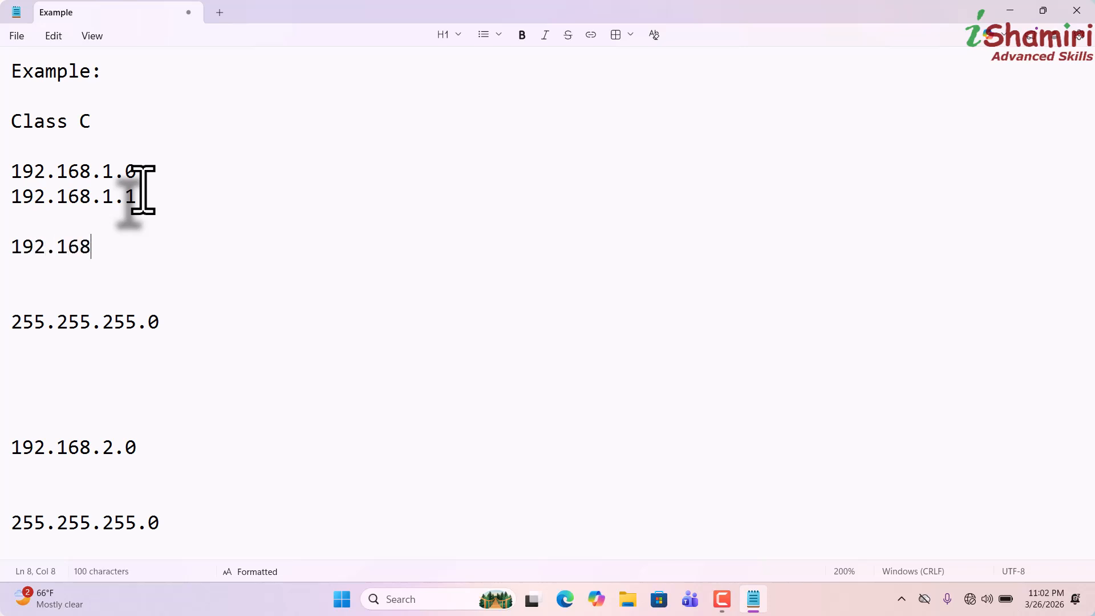
type(".1.255")
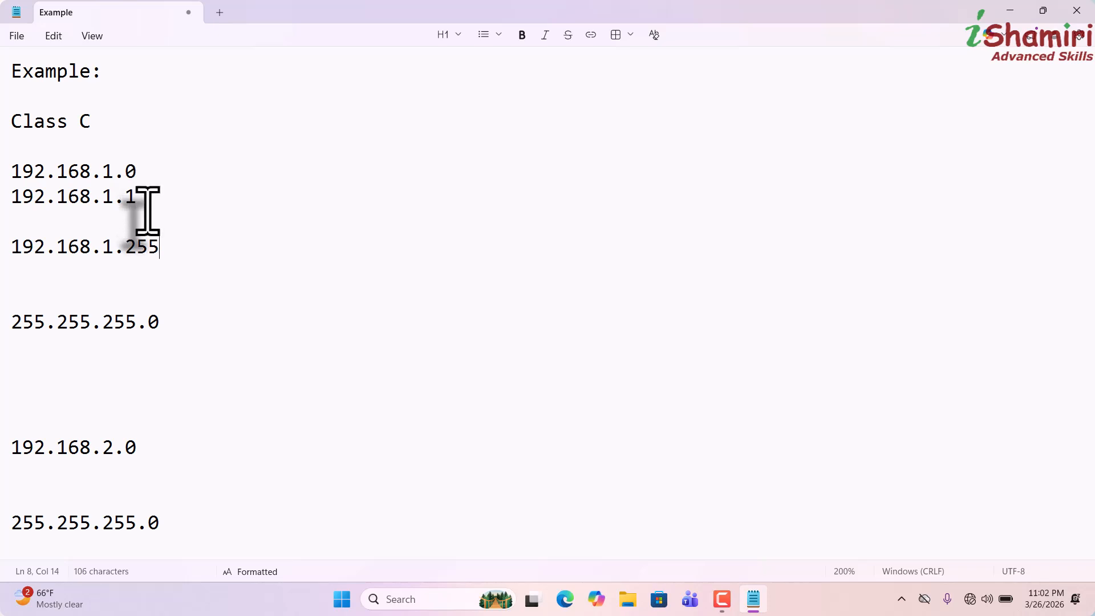
Step: Remove the blank lines in the first network's block, both above its subnet mask and between 192.168.1.1 and 192.168.1.255
key("Delete")
key("Delete")
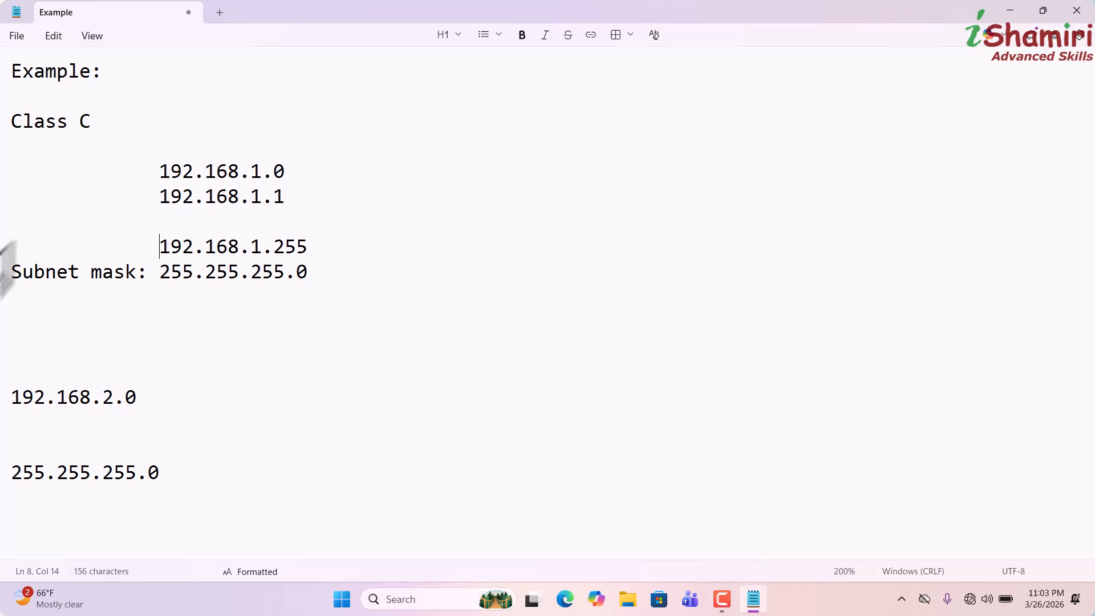
left_click(300, 200)
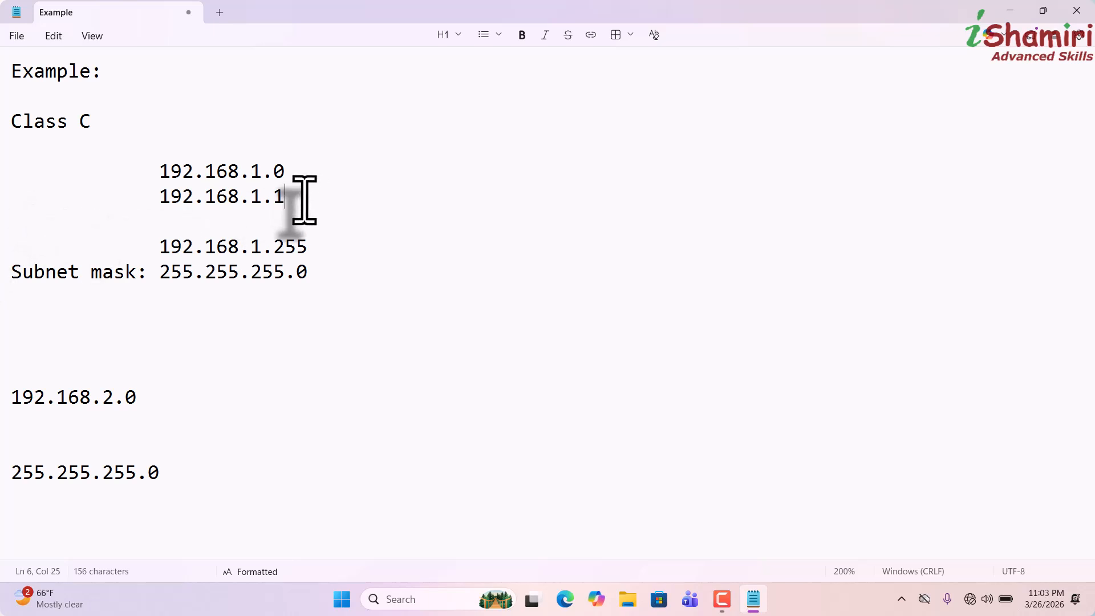
key("Delete")
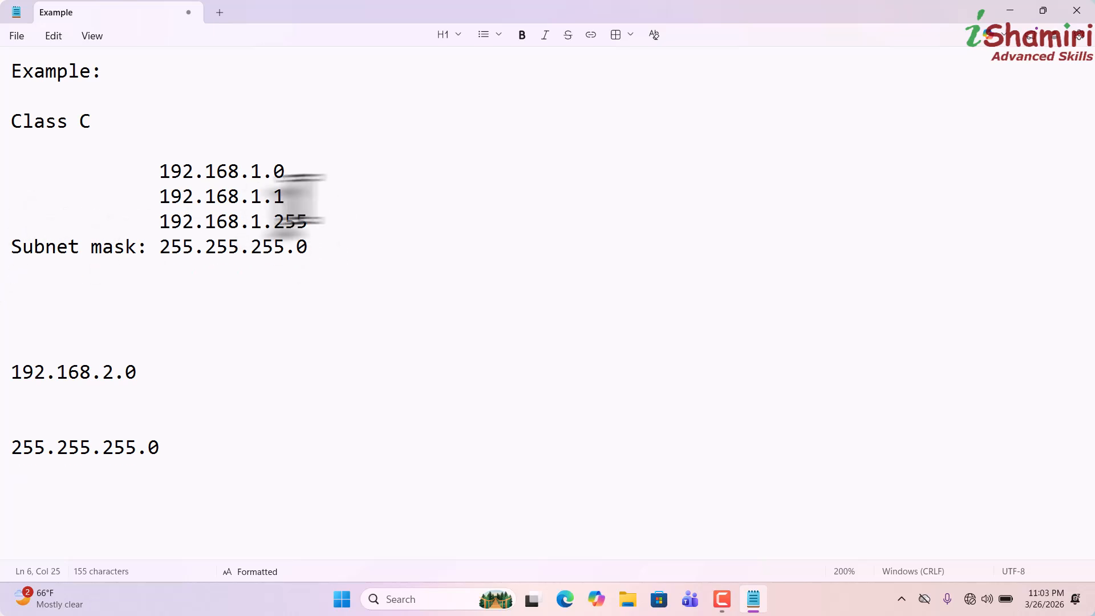
Step: Label 192.168.1.0 with "Network ID" in front and remove the extra spaces so the address lines up with those below
left_click(28, 175)
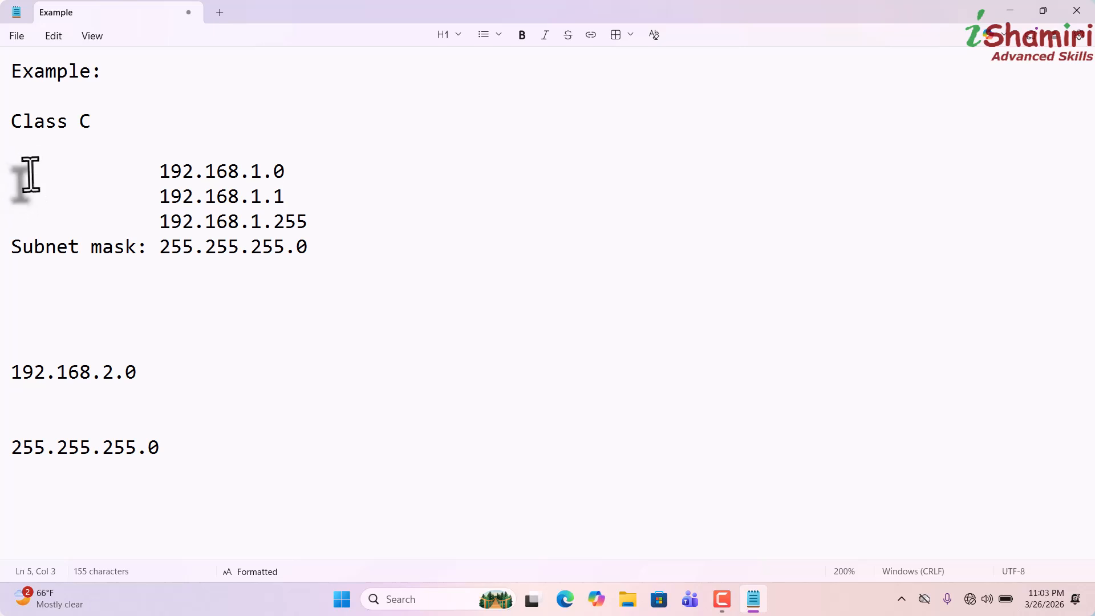
triple_click(16, 177)
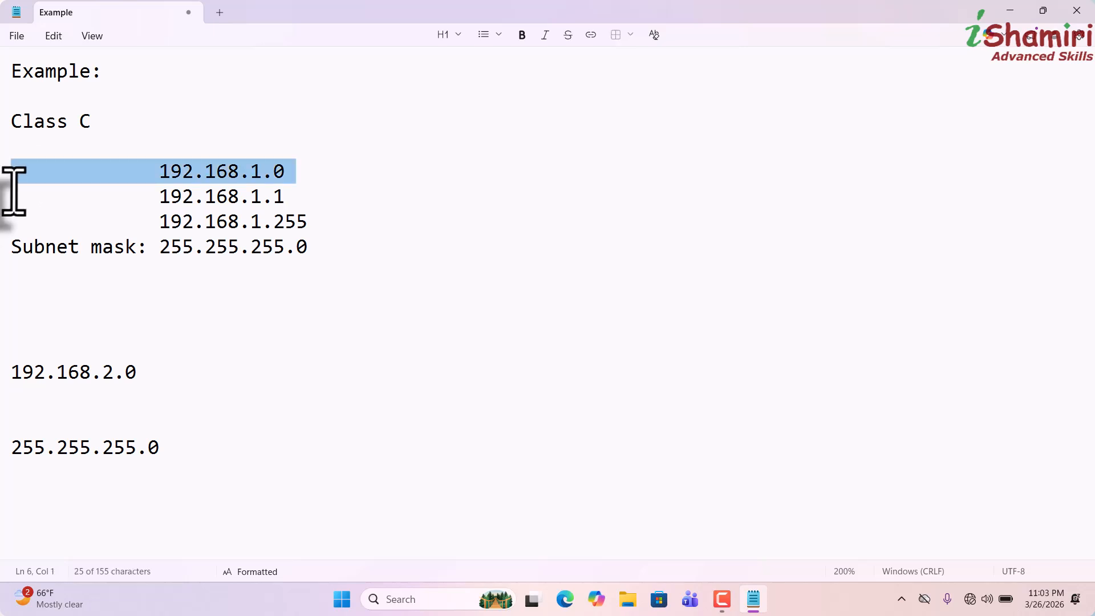
left_click(16, 177)
type("Network ID")
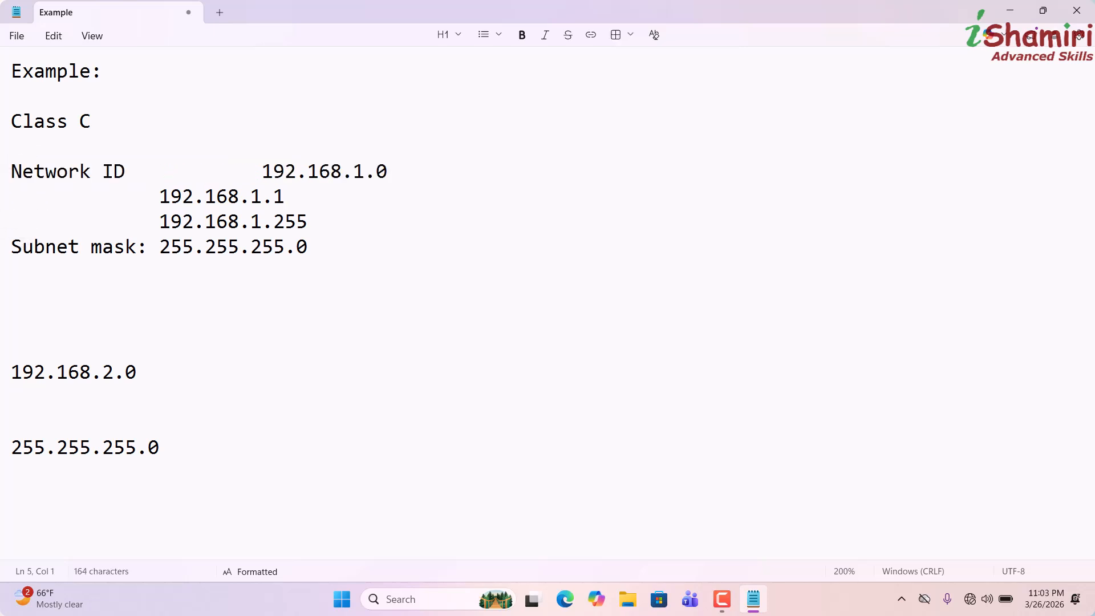
left_click(263, 175)
key("BackSpace")
key("BackSpace")
key("BackSpace")
key("BackSpace")
key("BackSpace")
key("BackSpace")
key("BackSpace")
key("BackSpace")
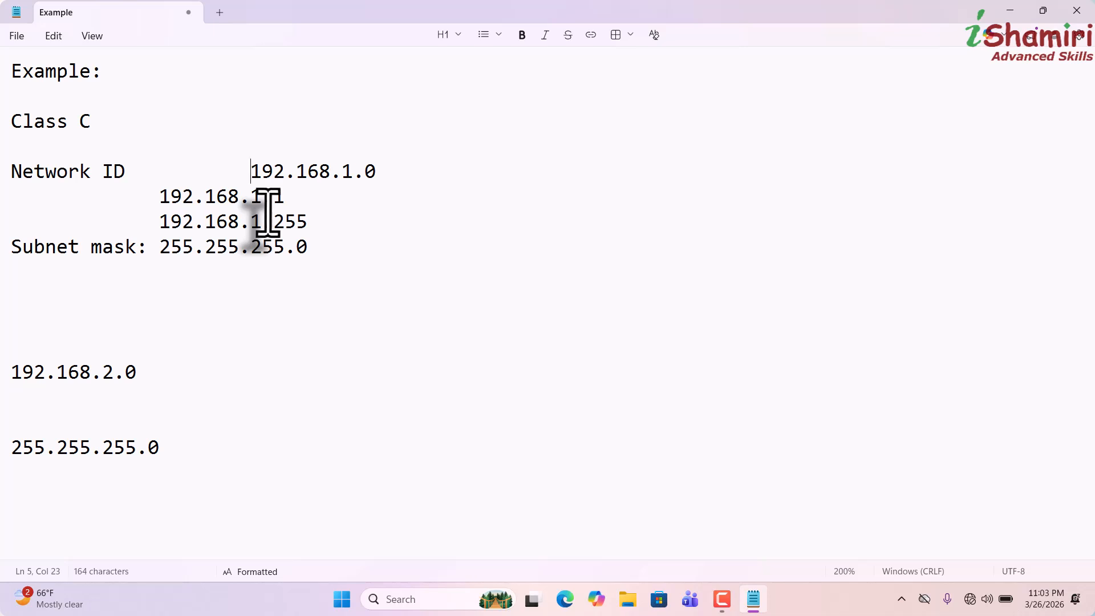
key("BackSpace")
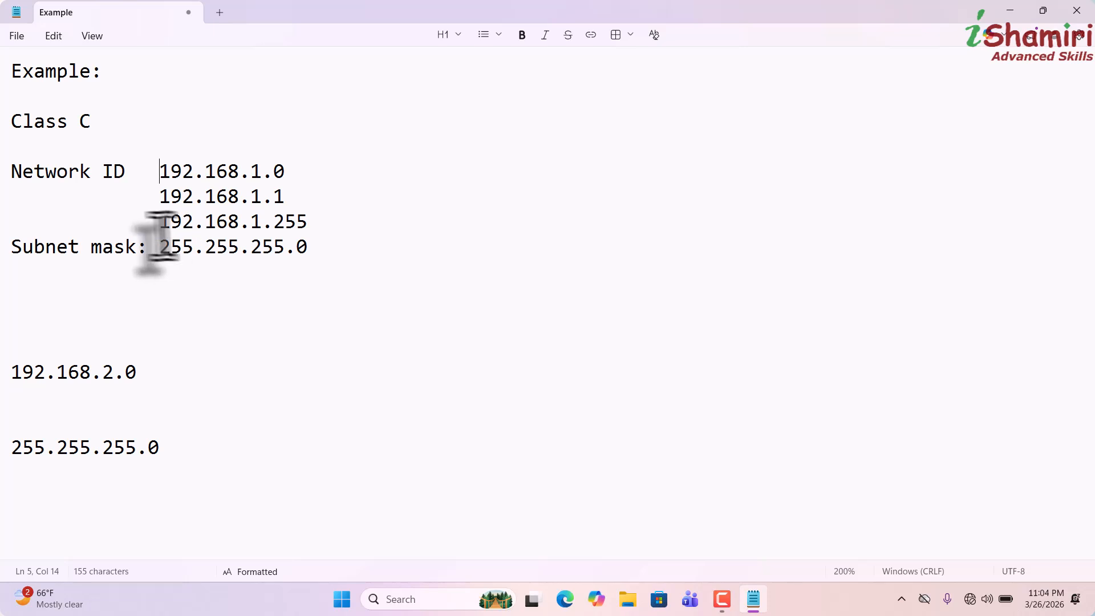
Step: Add "- Broadcast" after 192.168.1.255 in the first network's block
left_click(322, 222)
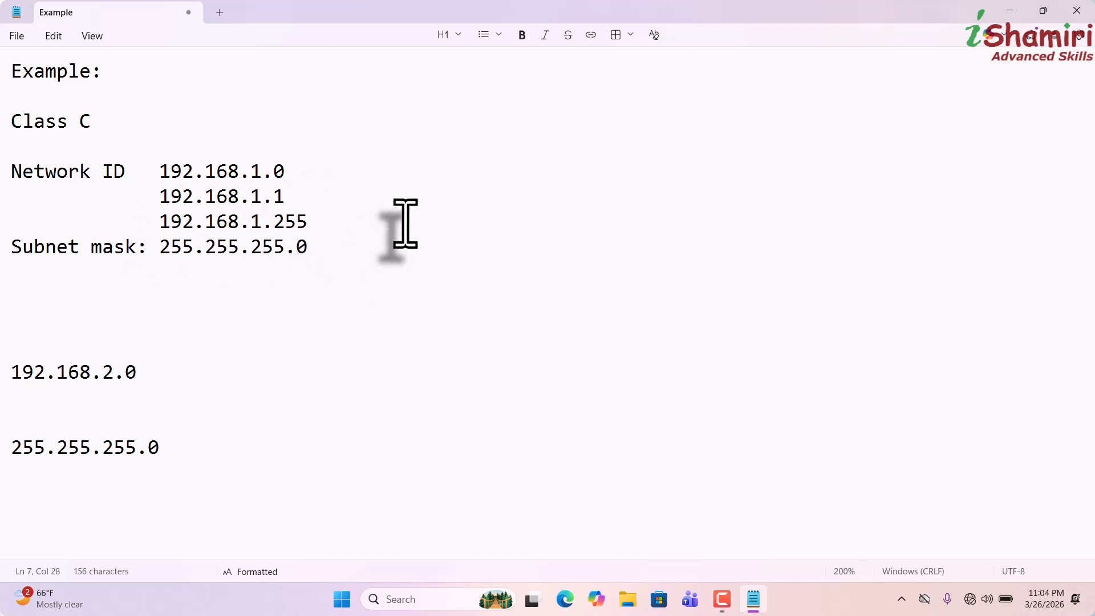
type("- Broadcast")
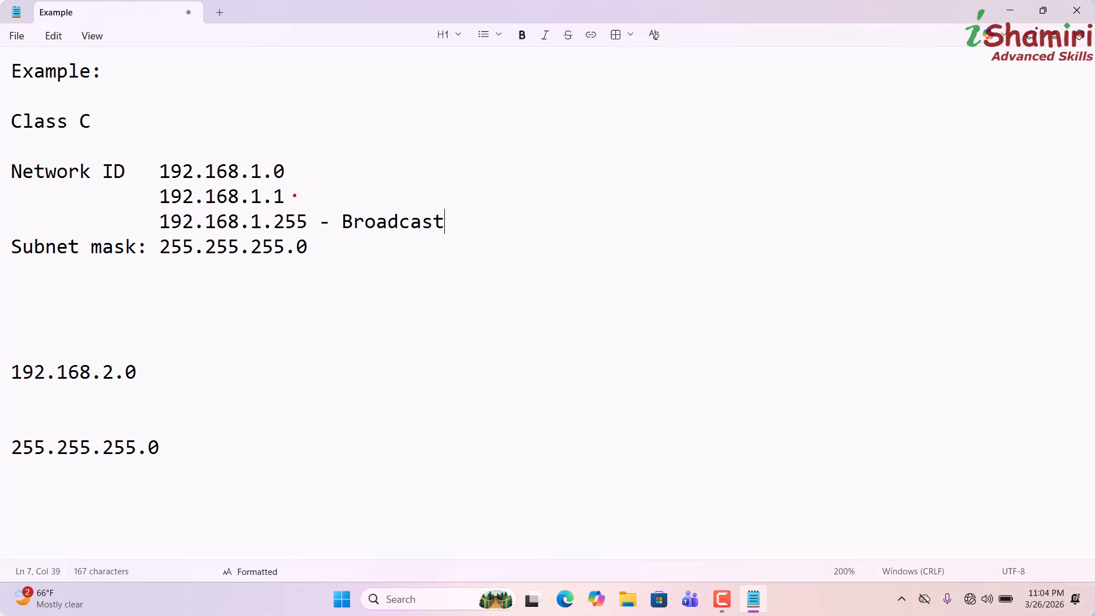
Step: Mark 192.168.1.0 and 192.168.1.255 with short red pen strokes, and clear the annotations
left_click_drag(298, 171, 323, 159)
left_click_drag(309, 224, 333, 214)
key("Escape")
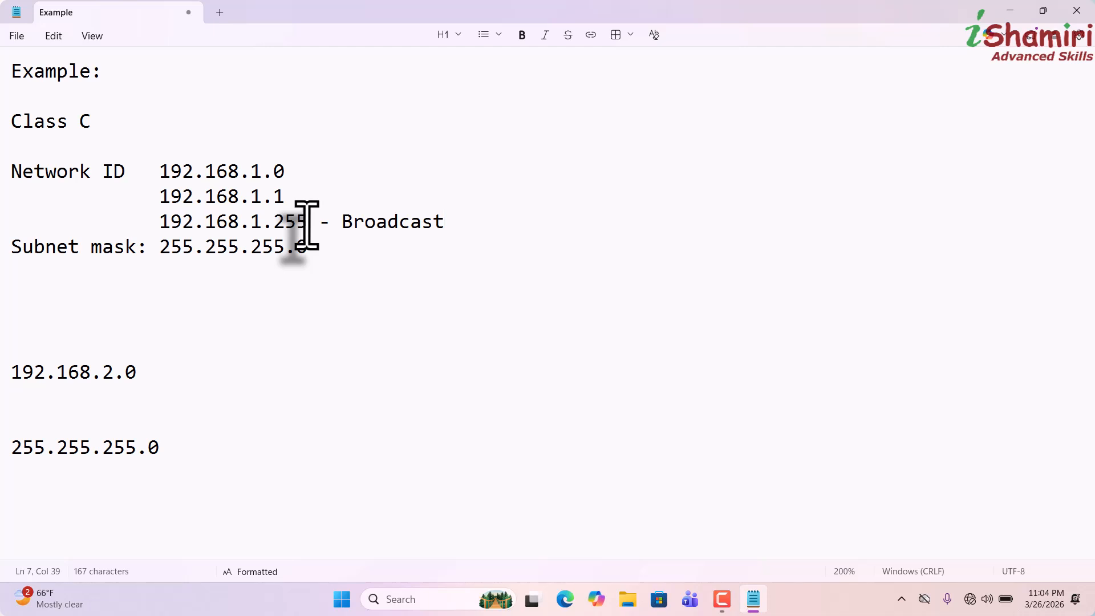
Step: Insert the address 192.168.1.254 on a new line between 192.168.1.1 and 192.168.1.255
left_click_drag(307, 222, 194, 223)
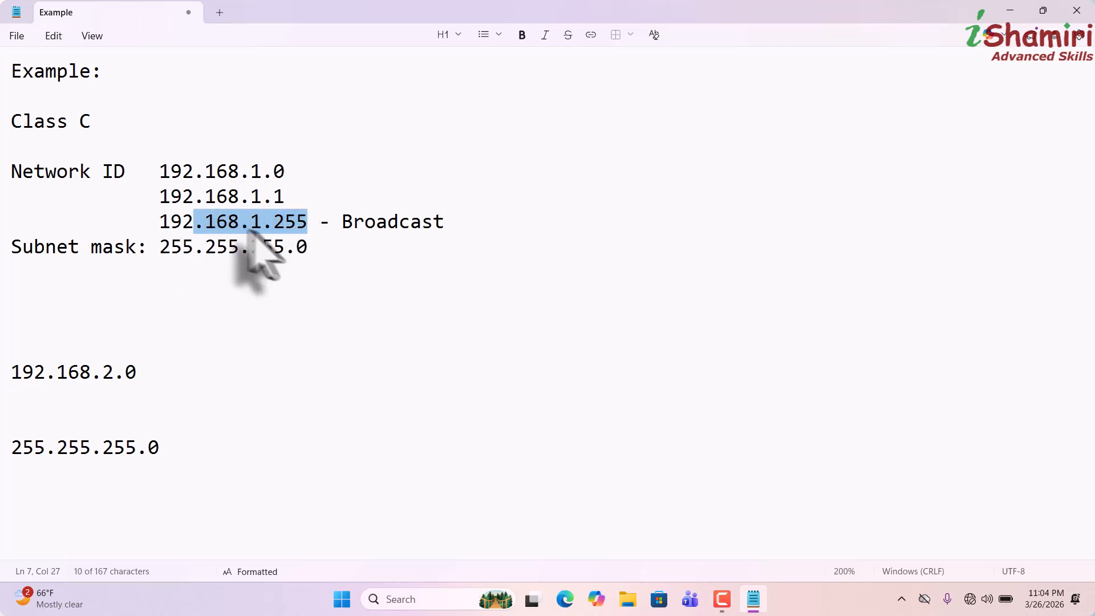
left_click(291, 196)
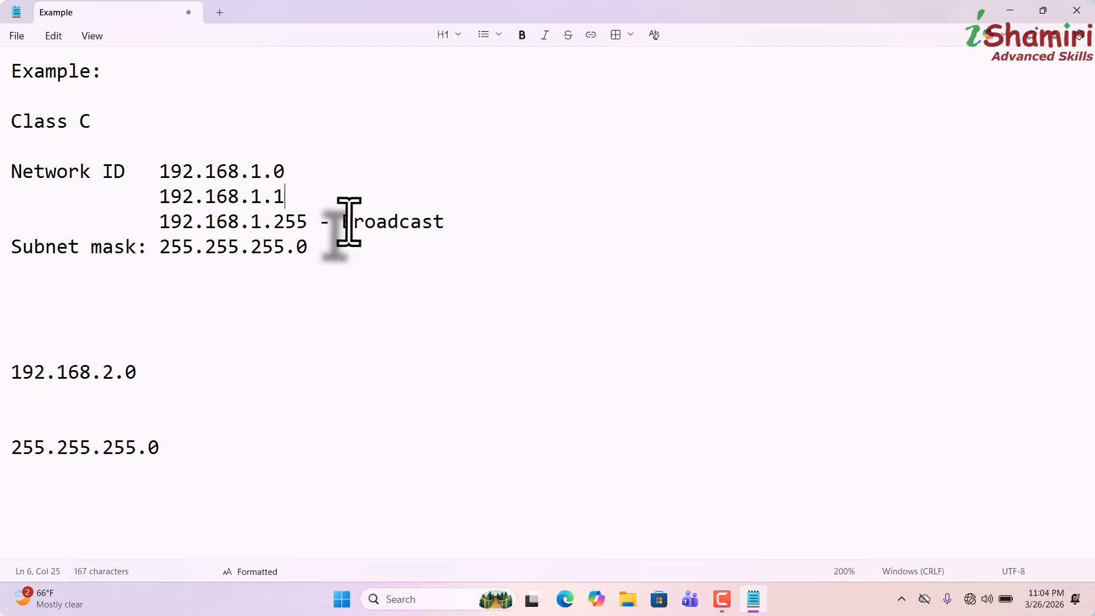
key("Return")
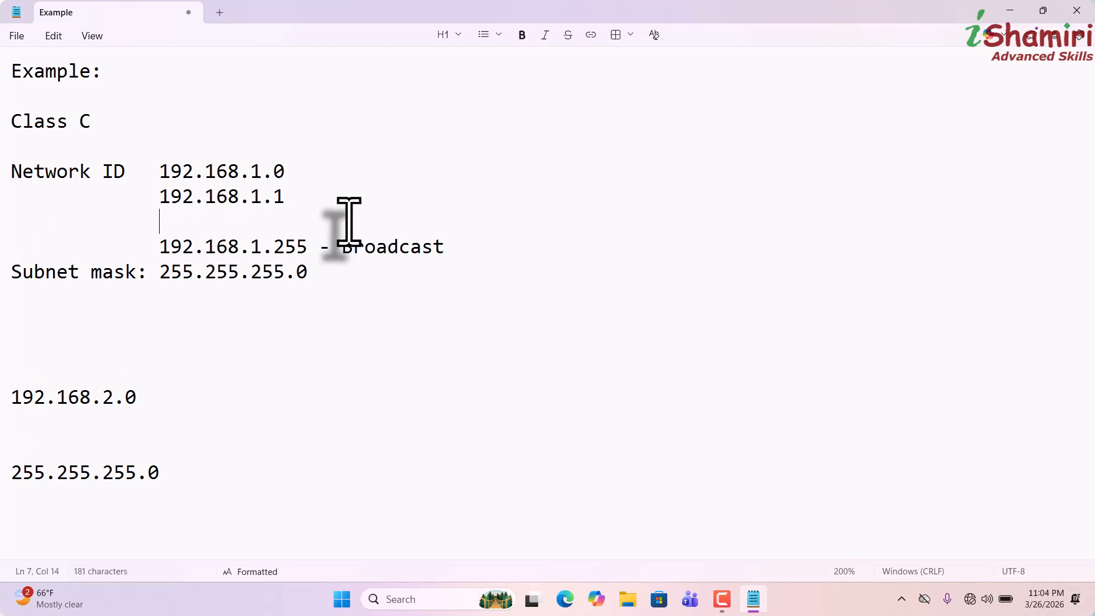
type("192.168.")
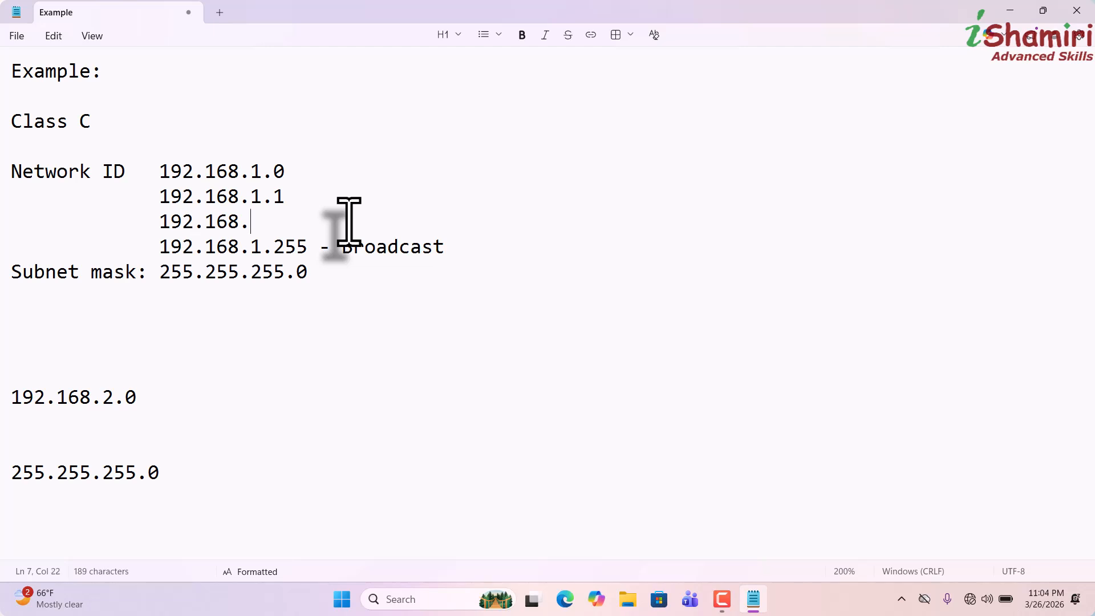
type("1.254")
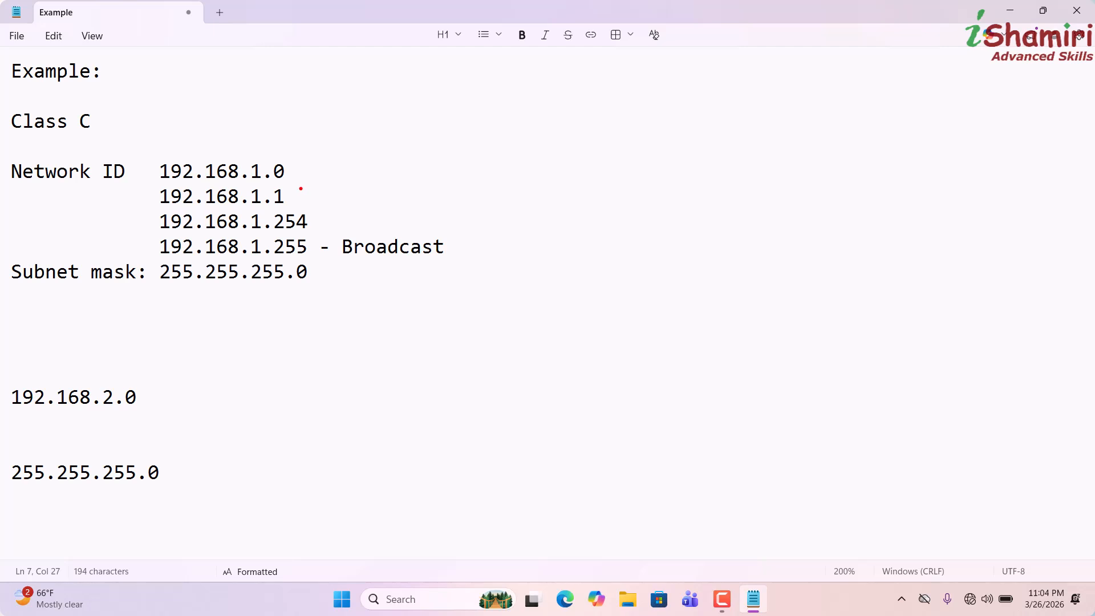
Step: Draw a red bracket beside 192.168.1.1 and 192.168.1.254, and annotate the area above with "256 IP Addresses"
mouse_move(301, 189)
left_mouse_down()
mouse_move(328, 209)
mouse_move(304, 224)
left_mouse_up()
type("25")
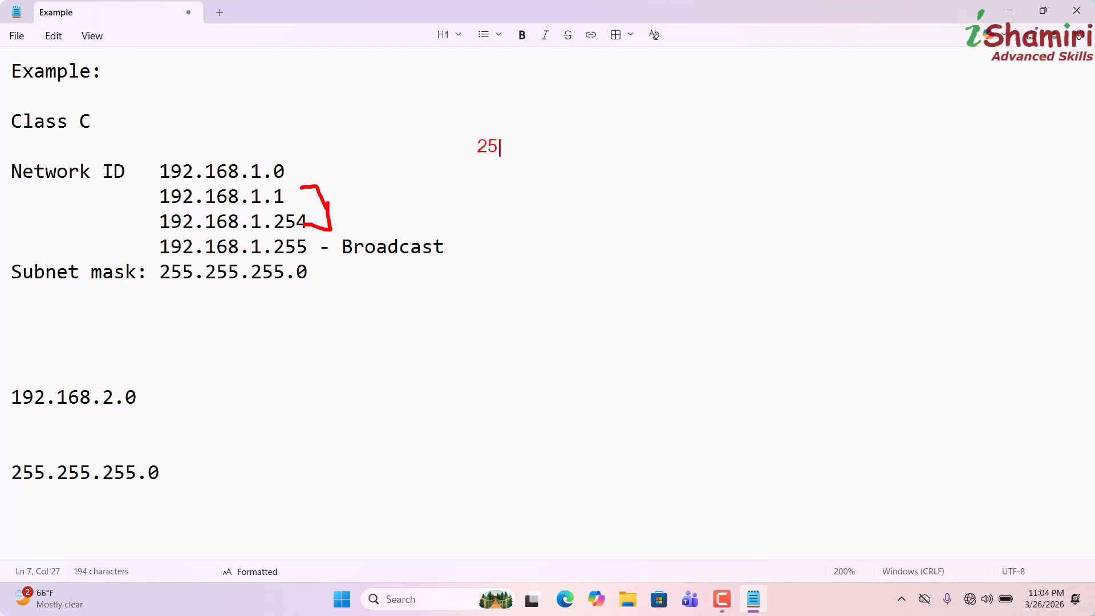
type("6 Ip")
key("BackSpace")
key("BackSpace")
type("P Addresses")
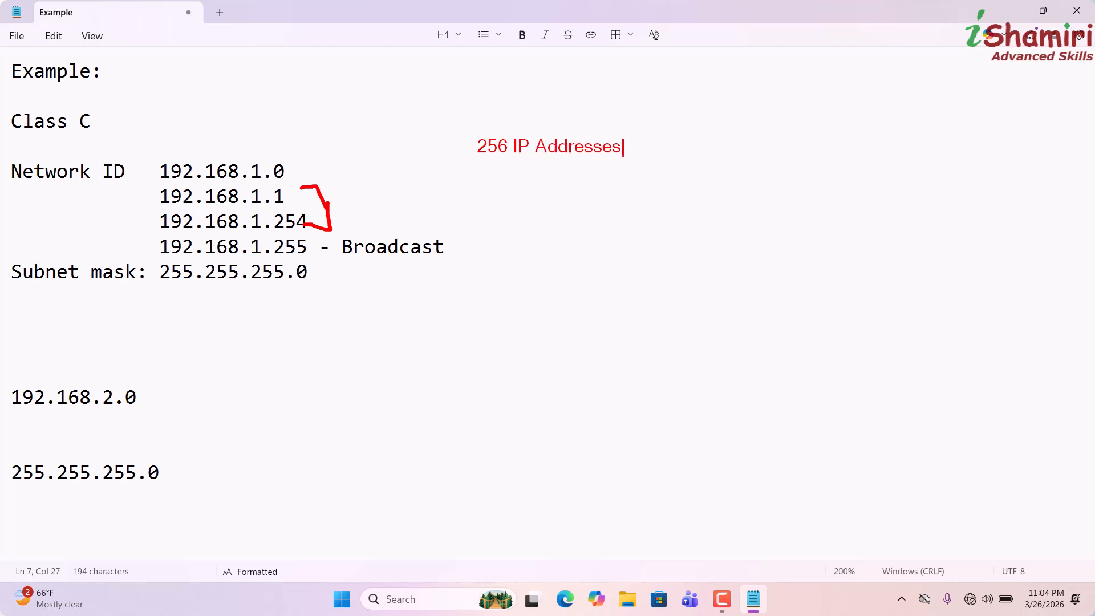
key("Return")
key("Escape")
Step: Annotate 192.168.1.0 with a red dash and "Net ID", and underline the word Broadcast in red
left_click_drag(293, 170, 303, 168)
type("Net ID")
left_click_drag(352, 261, 400, 257)
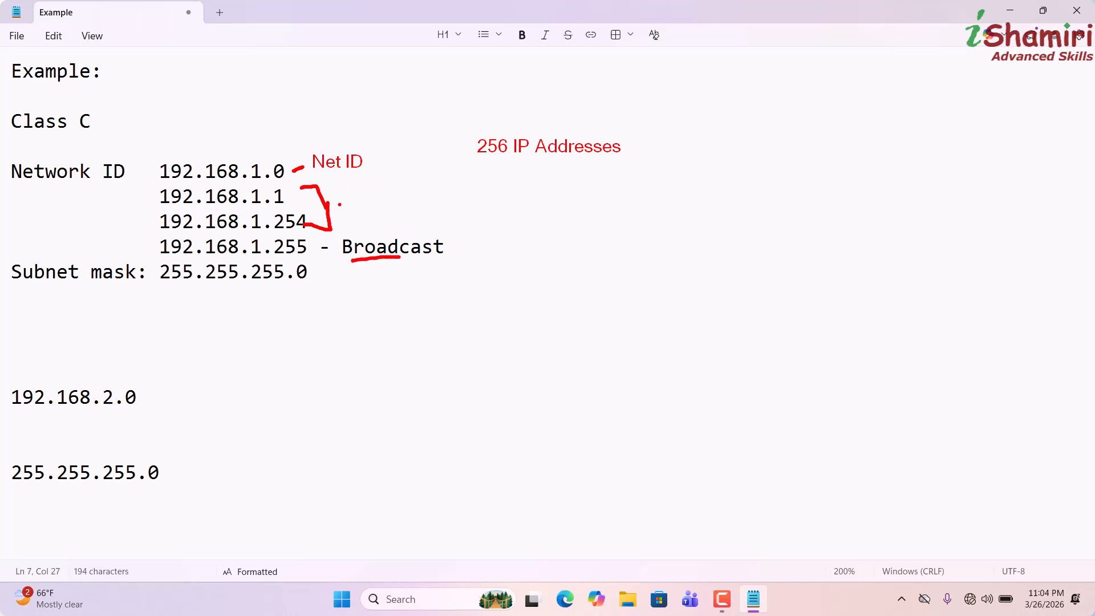
Step: Annotate the bracketed address range with the red text "254 Valid IP Addresses"
key("t")
type("254 Valid IP ")
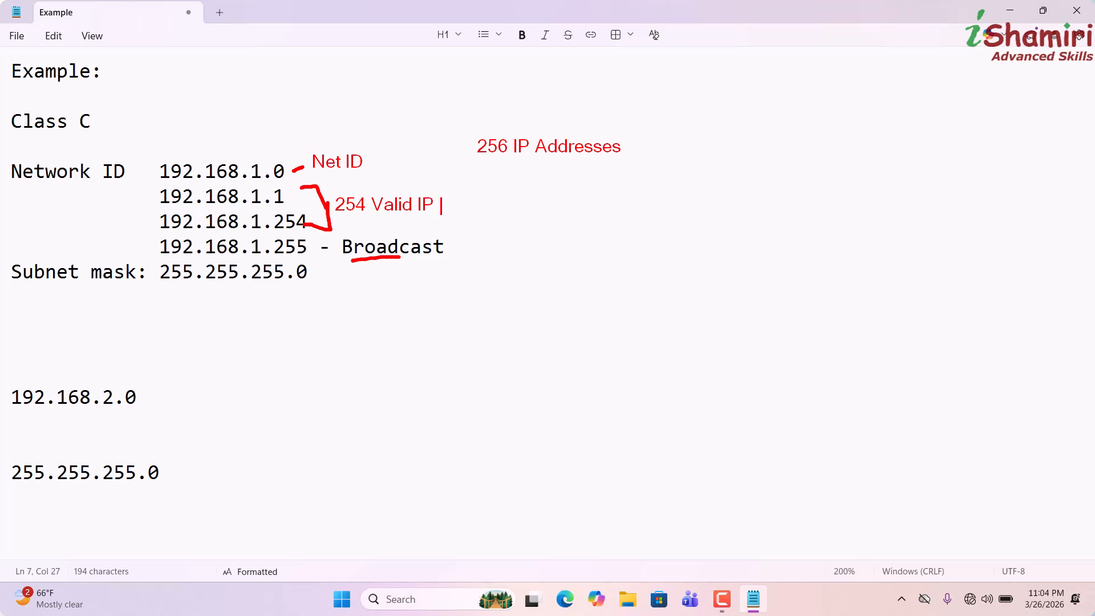
type("Addresses")
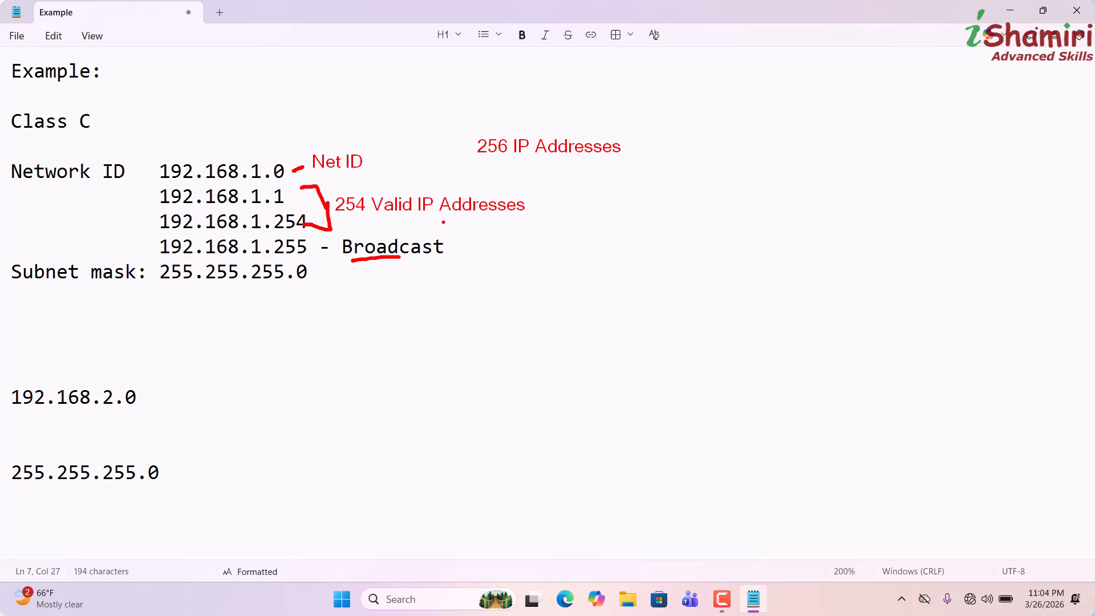
Step: Underline in red the word Addresses in the valid-IP note, then 192.168.1.0 and 192.168.1.255
left_click_drag(443, 221, 519, 224)
left_click_drag(205, 185, 259, 189)
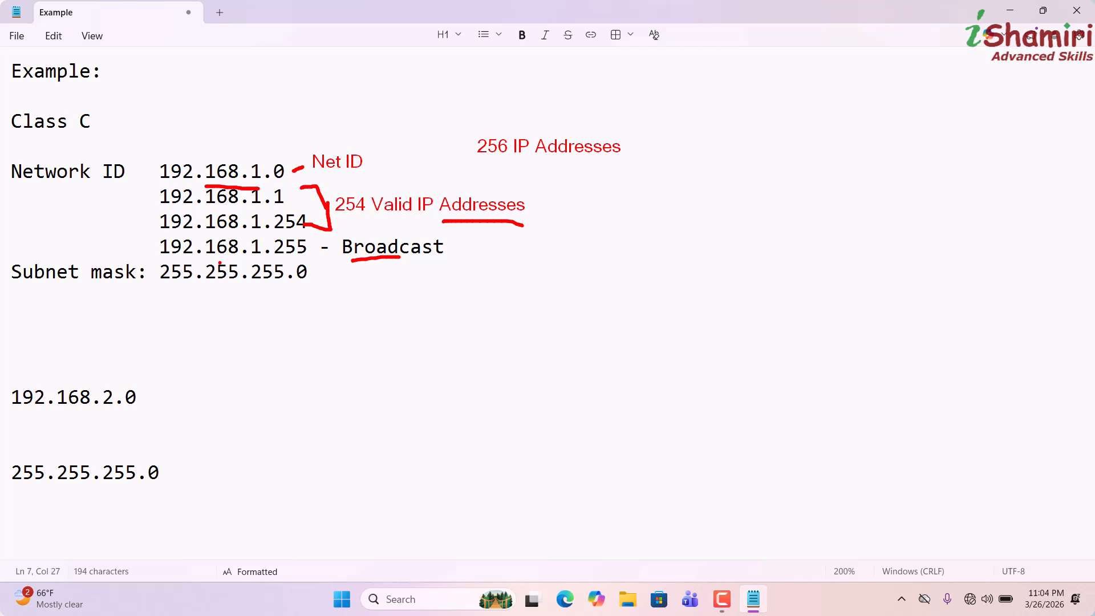
left_click_drag(219, 263, 284, 262)
left_click_drag(219, 260, 289, 261)
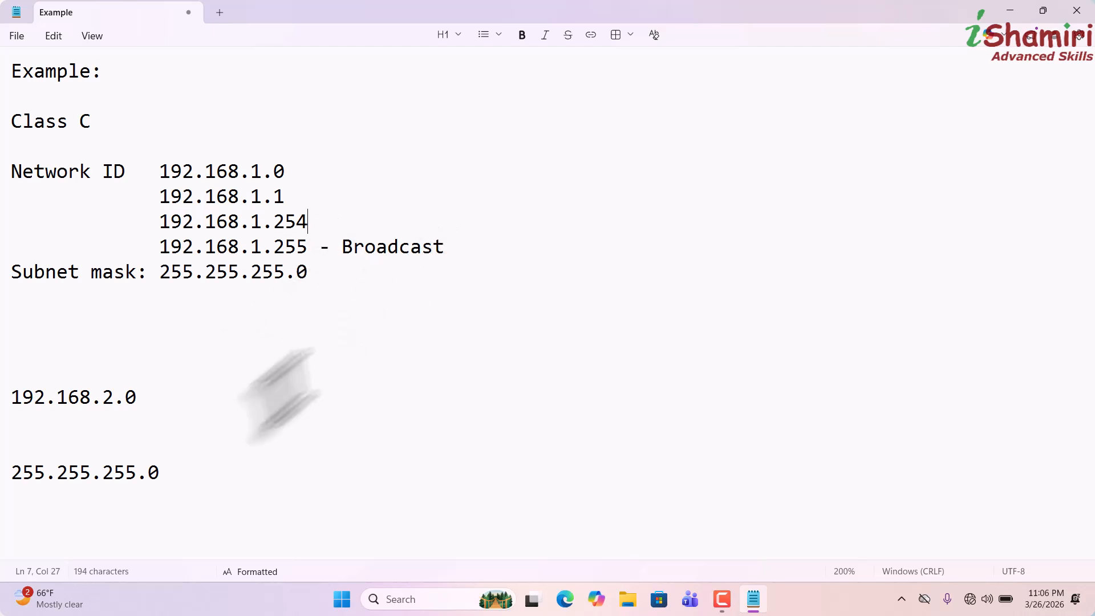
Step: Copy the lines from 192.168.1.1 to 192.168.1.255 - Broadcast beneath 192.168.2.0, and change the first copy to 192.168.2.1
left_click_drag(450, 247, 106, 427)
key("BackSpace")
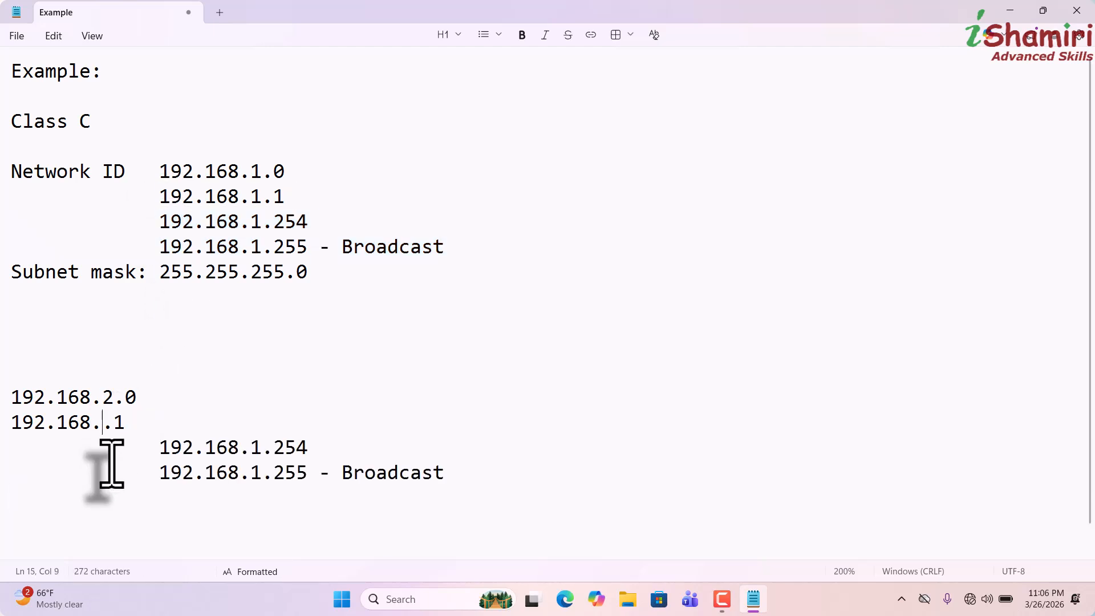
type("2")
Step: Remove the indent from the copied 192.168.1.254 line and change its address to 192.168.2.254
left_click(159, 452)
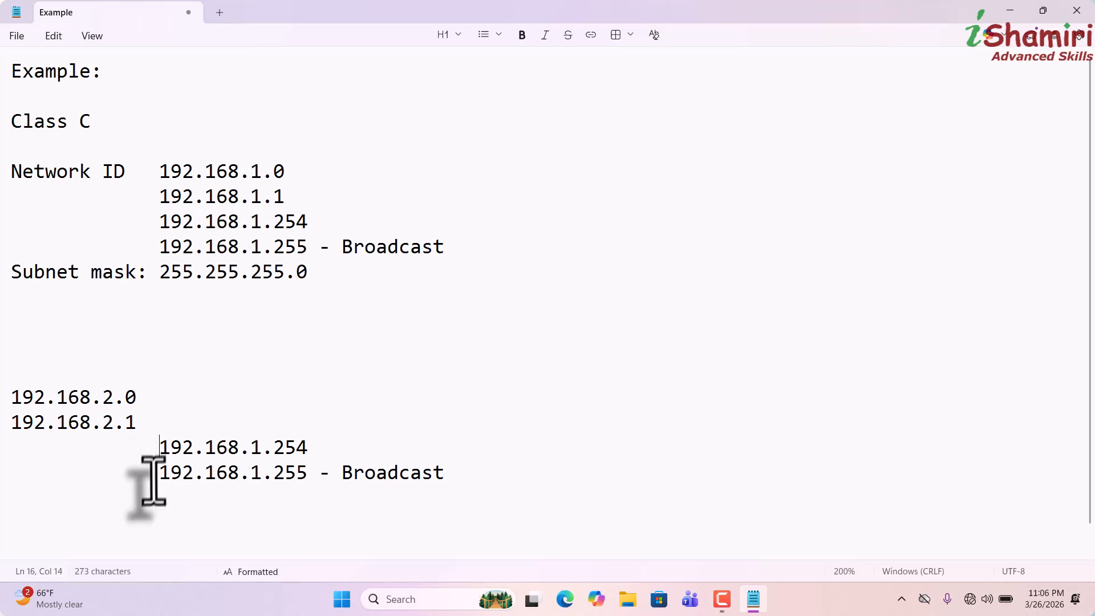
key("BackSpace")
key("BackSpace")
key("BackSpace")
key("BackSpace")
key("BackSpace")
key("BackSpace")
key("BackSpace")
key("BackSpace")
key("BackSpace")
key("BackSpace")
key("BackSpace")
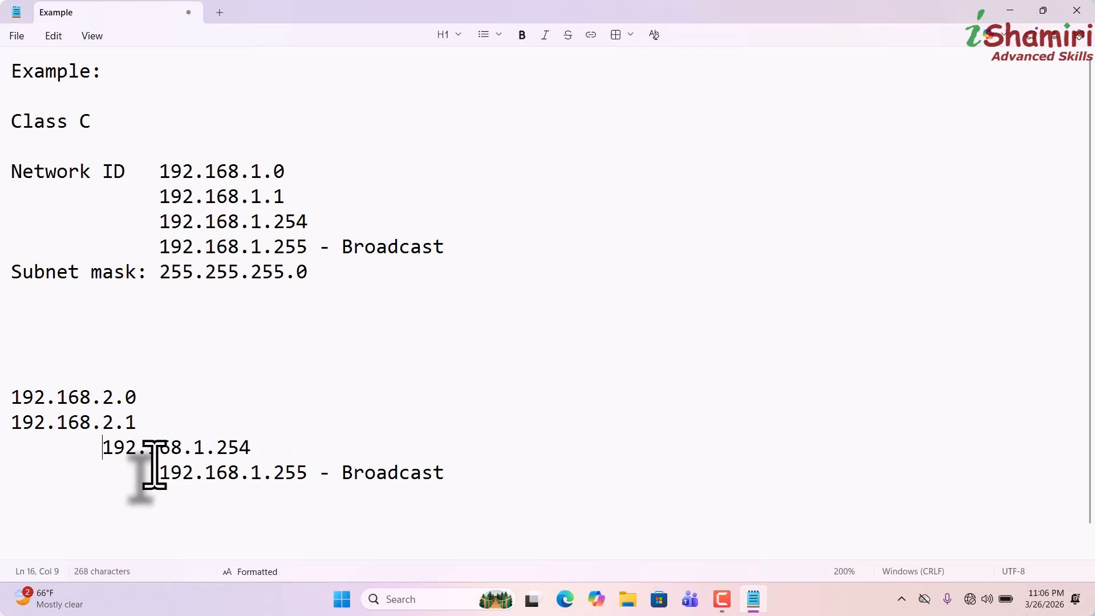
key("BackSpace")
key("BackSpace")
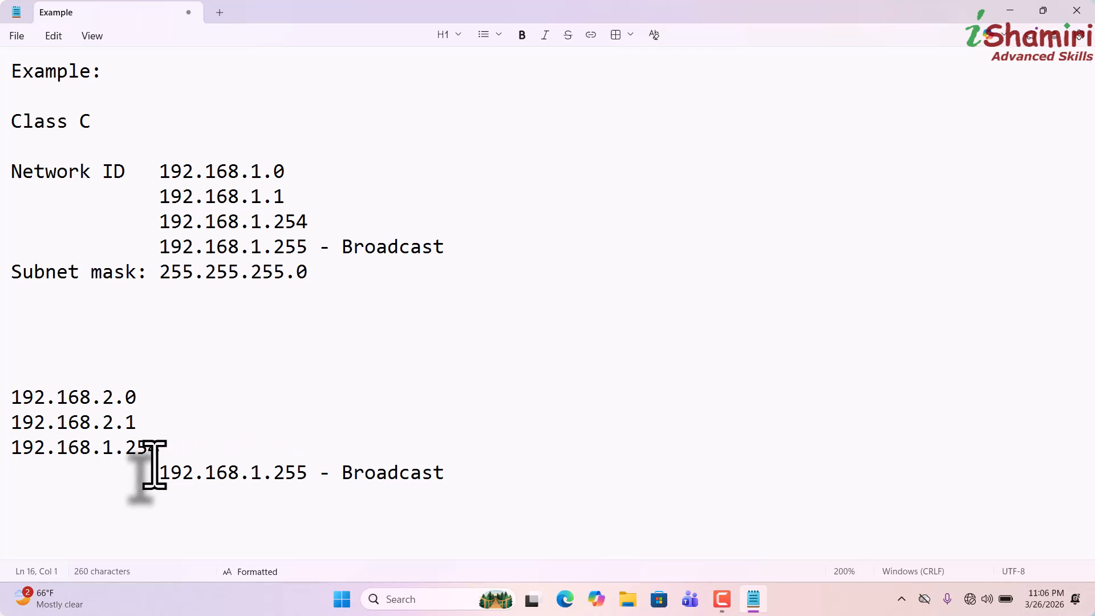
left_click(114, 448)
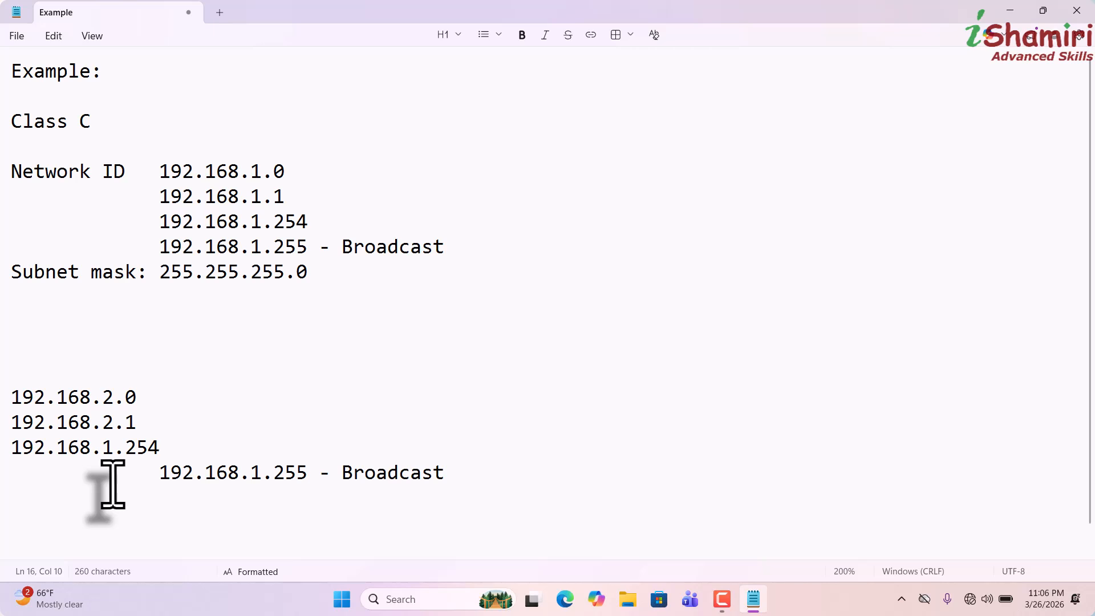
key("BackSpace")
type("2")
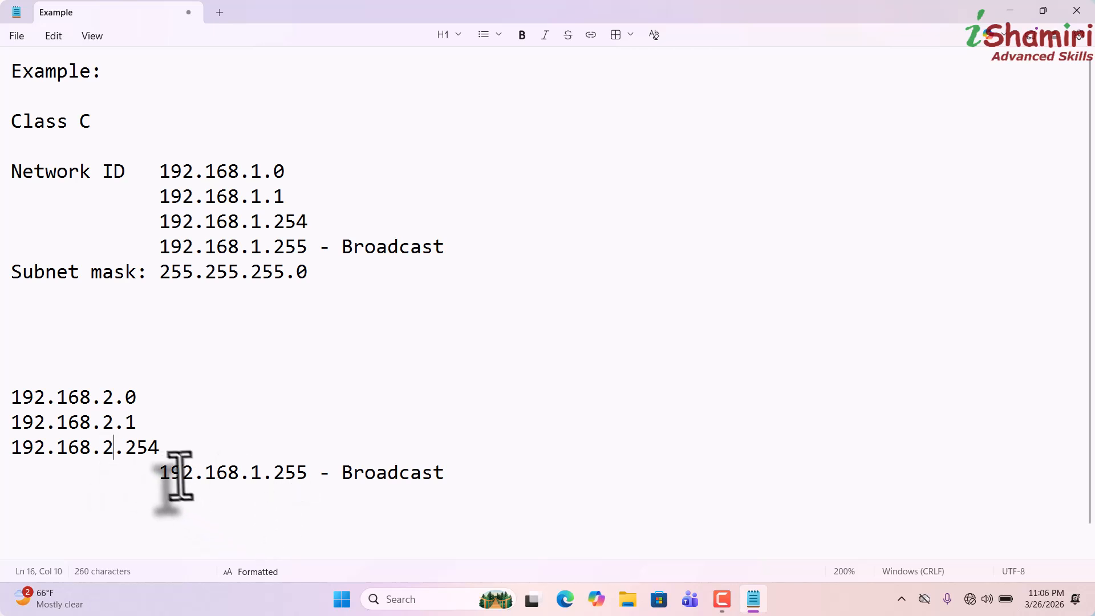
Step: Remove the indent from the copied broadcast line and change its address to 192.168.2.255
left_click(160, 476)
key("BackSpace")
key("BackSpace")
key("BackSpace")
key("BackSpace")
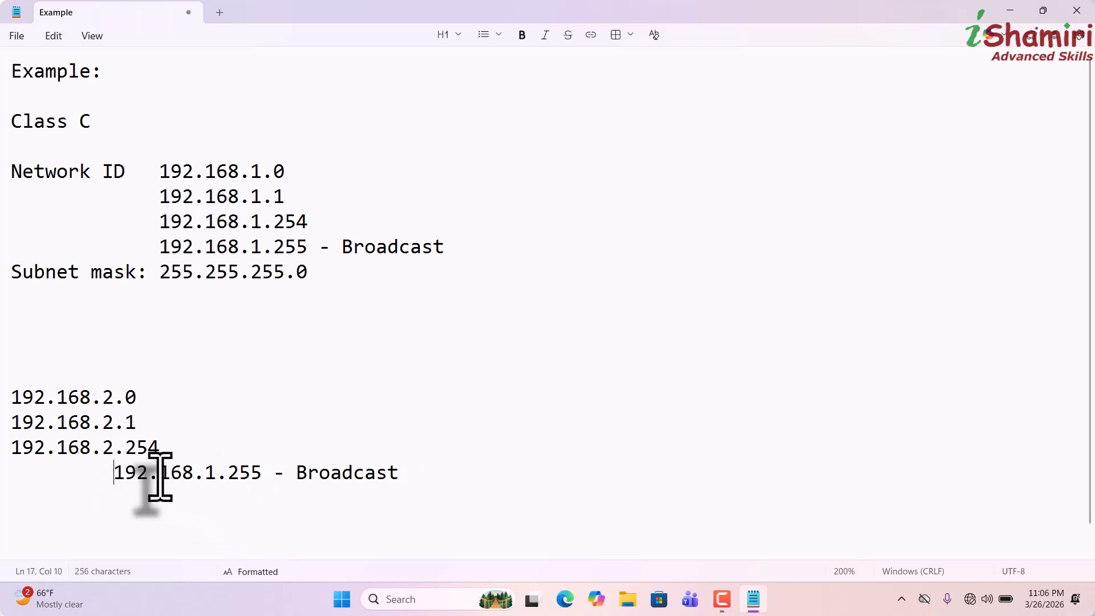
key("BackSpace")
key("BackSpace")
key("BackSpace")
key("BackSpace")
key("BackSpace")
key("BackSpace")
key("BackSpace")
key("BackSpace")
key("BackSpace")
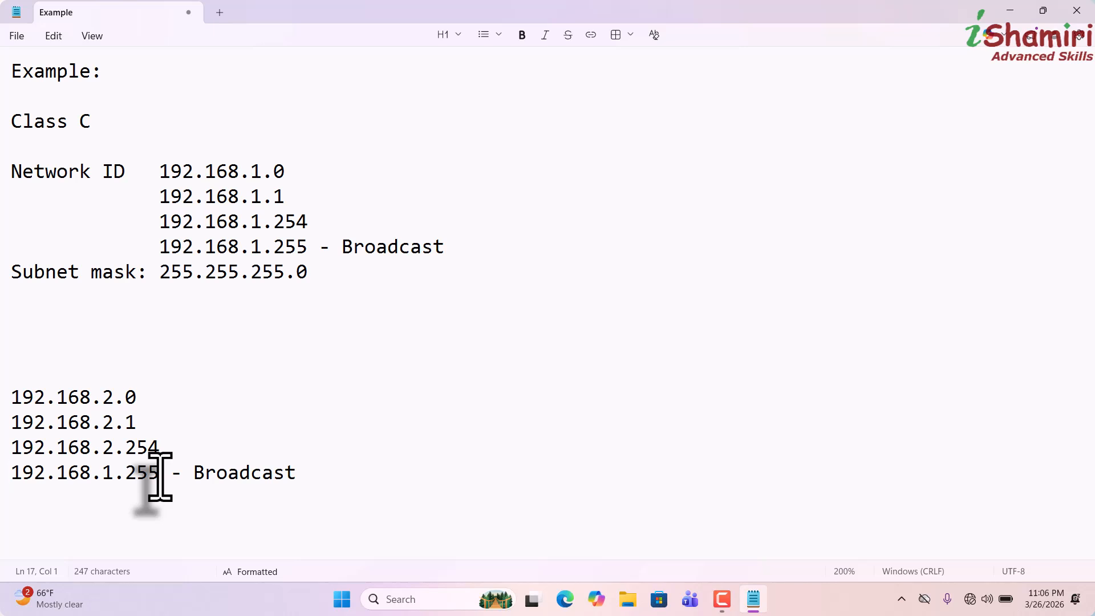
left_click(113, 473)
key("BackSpace")
type("2")
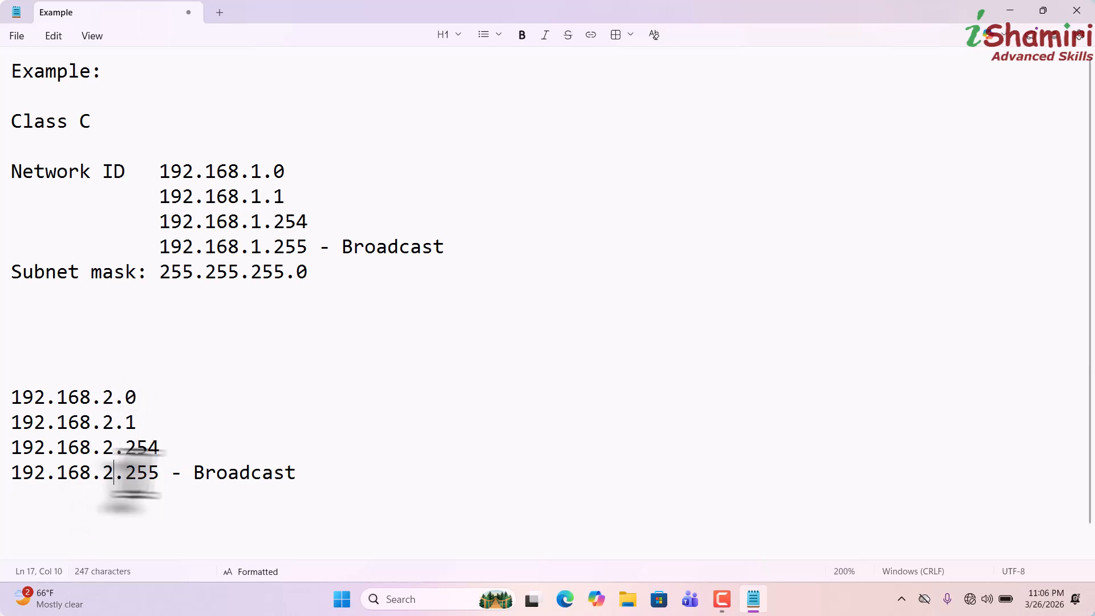
Step: Add the label "Net ID" after 192.168.2.0
left_click(162, 406)
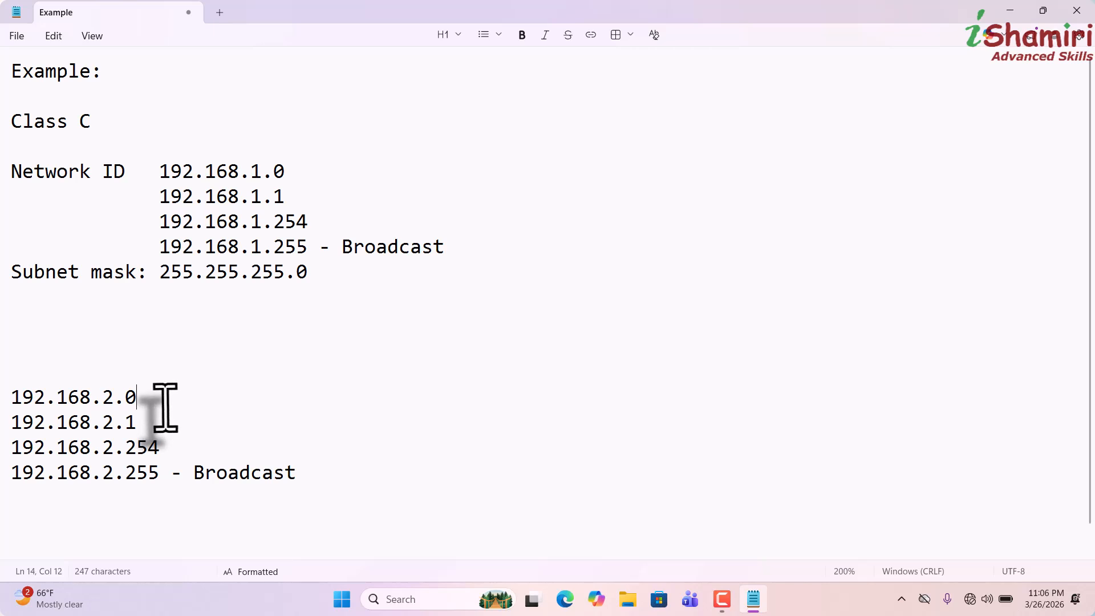
key("End")
type("Net ")
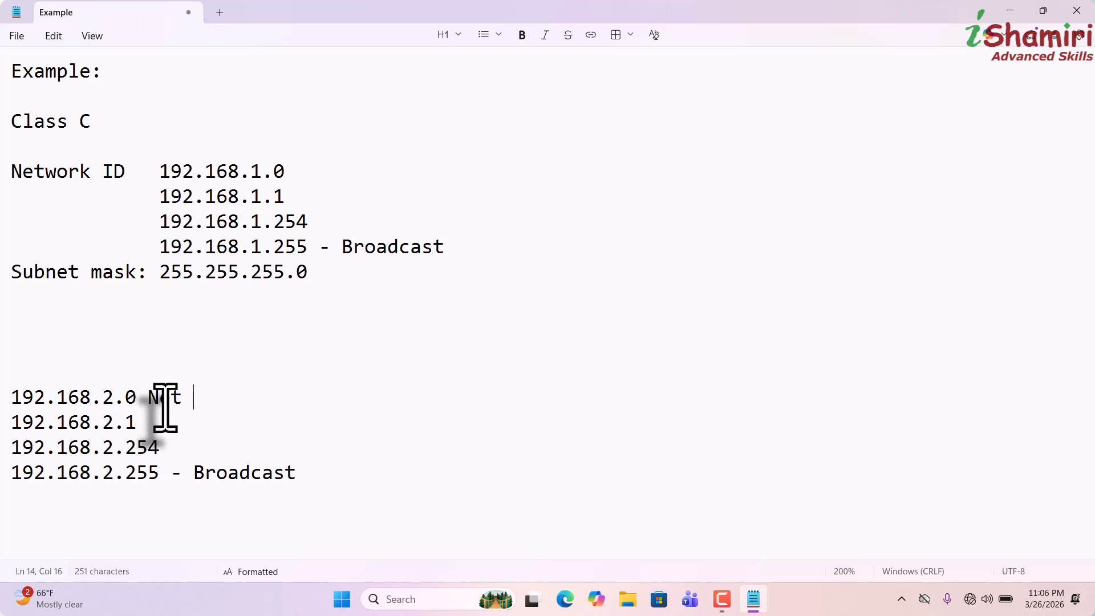
type("ID")
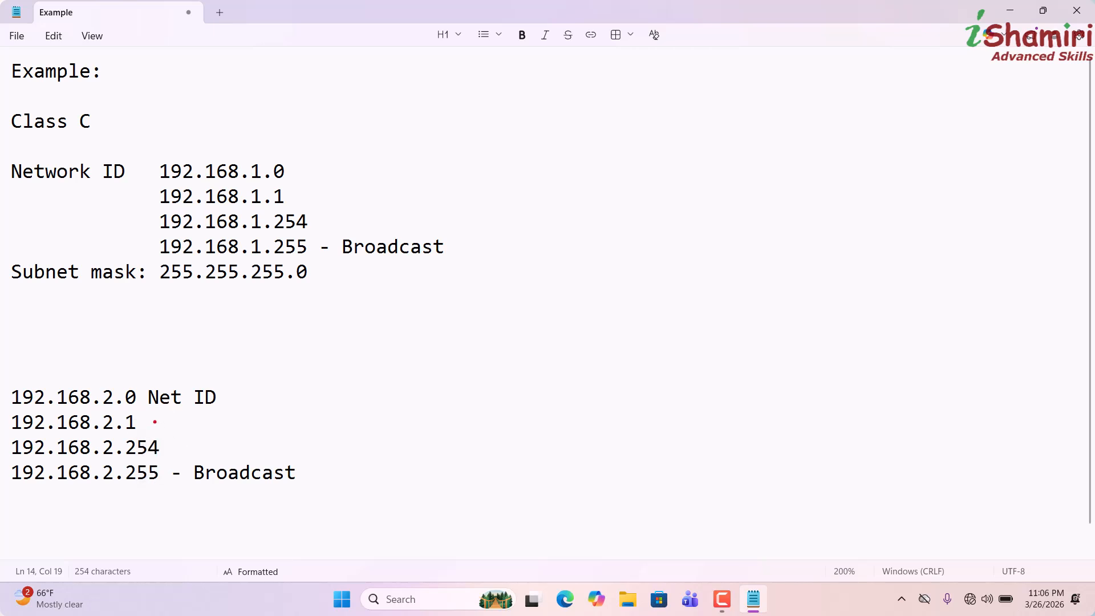
Step: Draw a red bracket and check mark beside 192.168.2.1 and 192.168.2.254, and clear the annotations
mouse_move(160, 416)
left_mouse_down()
mouse_move(185, 454)
mouse_move(164, 456)
left_mouse_up()
left_click_drag(212, 431, 287, 407)
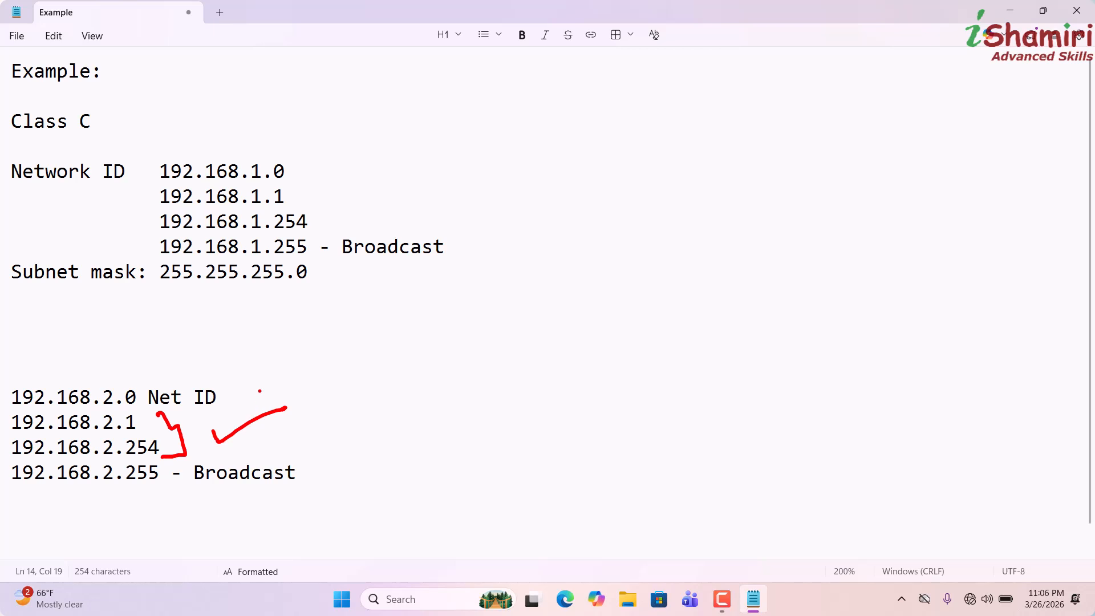
key("Escape")
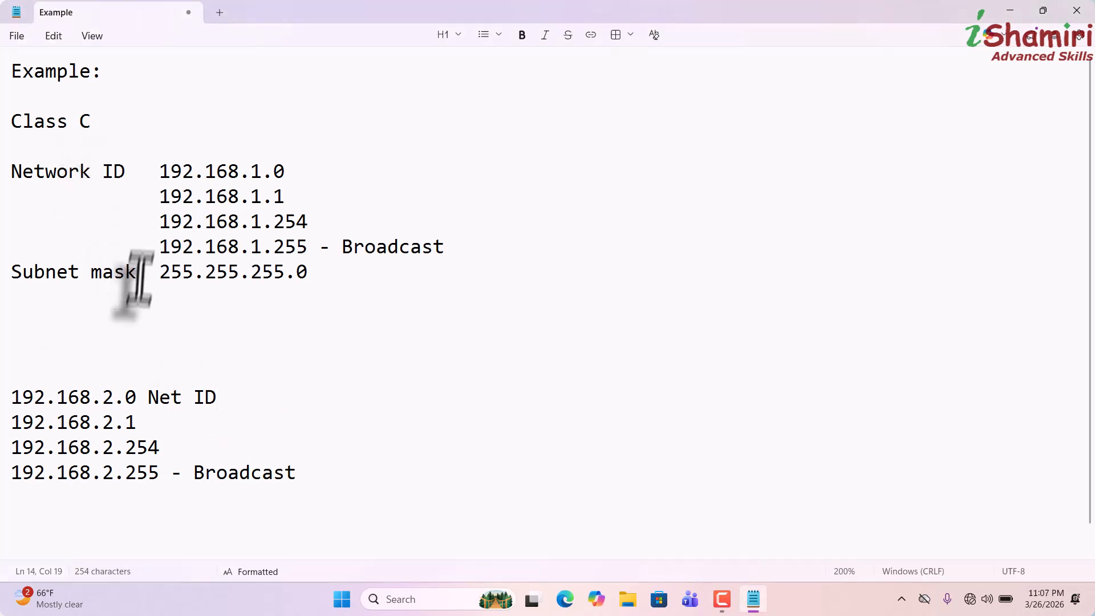
Step: Copy the "Subnet mask: 255.255.255.0" line beneath the 192.168.2.255 broadcast line, and clear the red underlines from the network addresses
left_click_drag(13, 399, 295, 472)
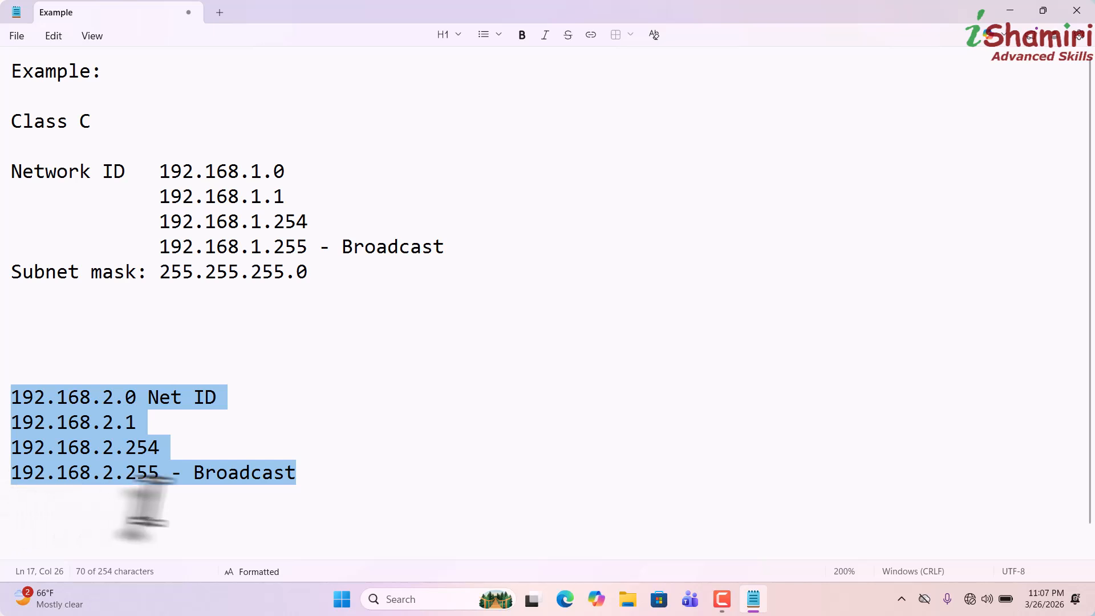
left_click(348, 479)
left_click_drag(311, 272, 12, 276)
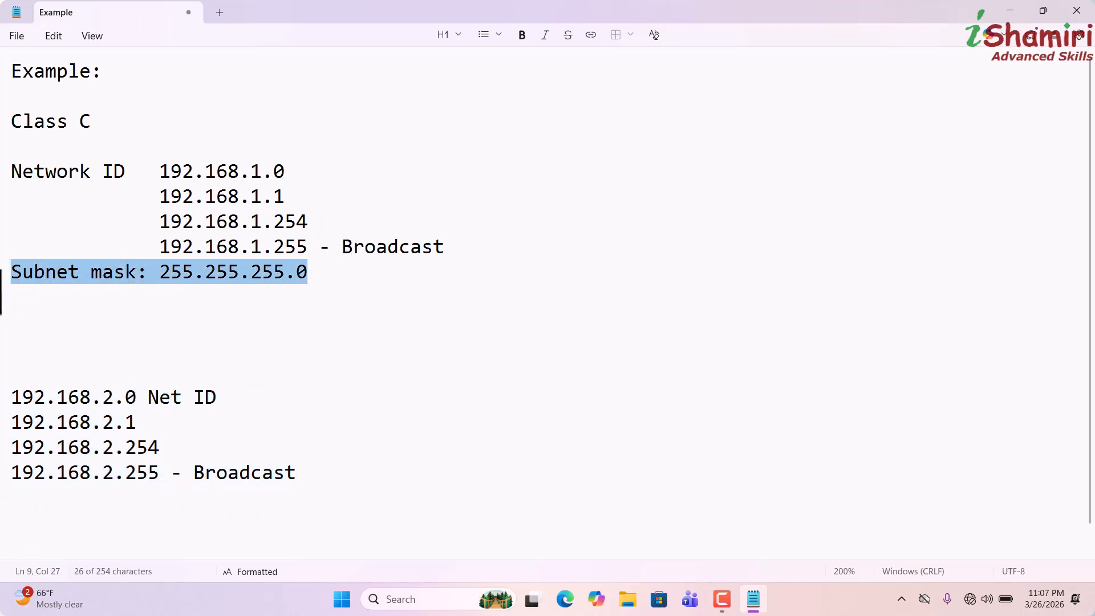
left_click(301, 471)
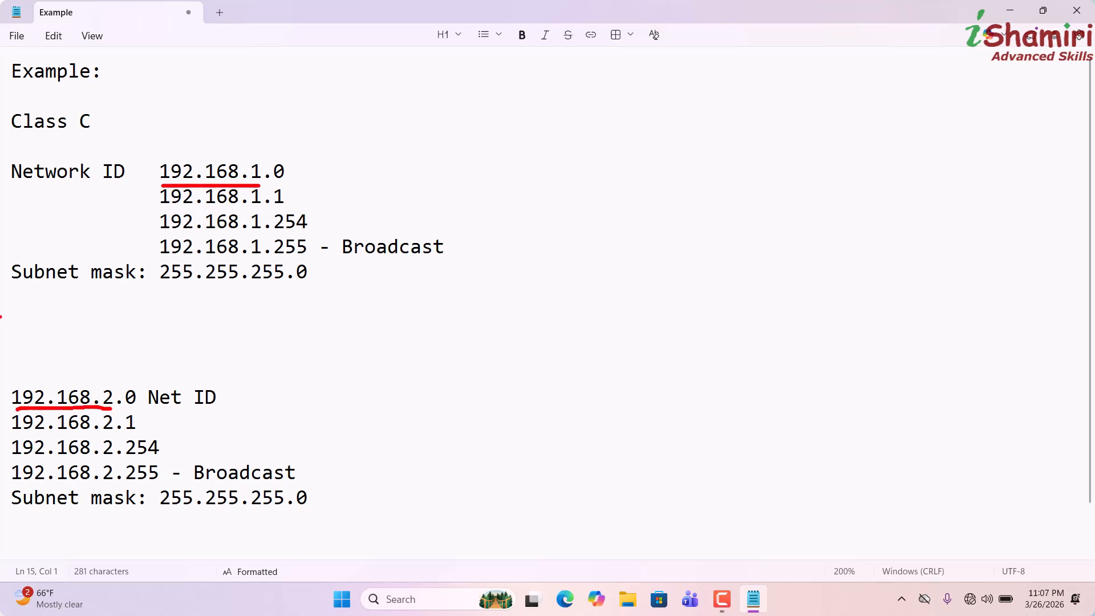
key("Escape")
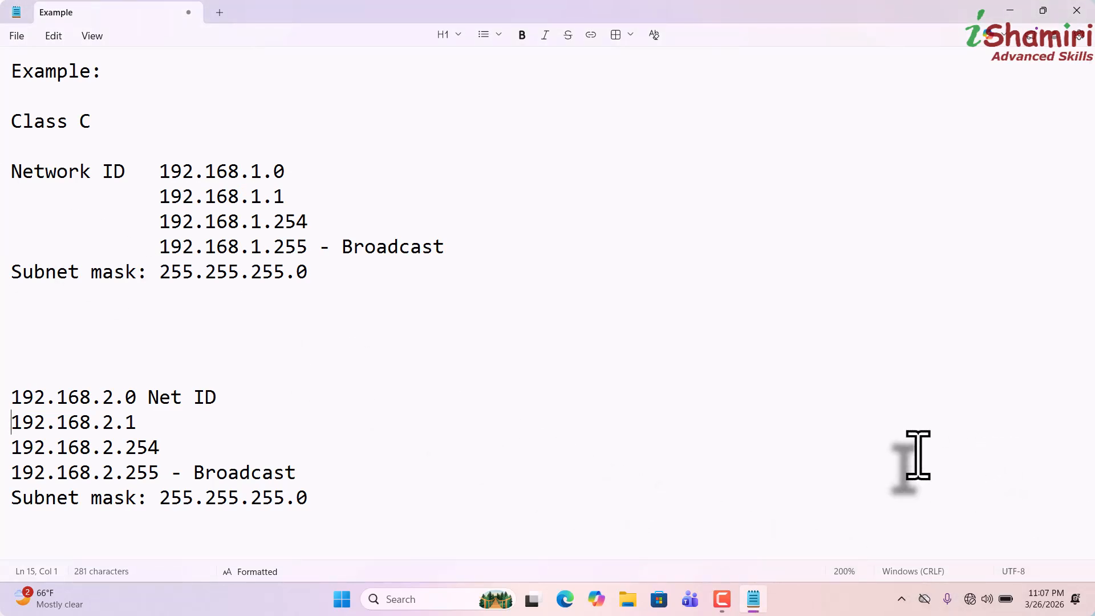
Step: Switch to eNSP by launching it, dismiss the VirtualBox version warning, and maximize its window
key("super")
type("e")
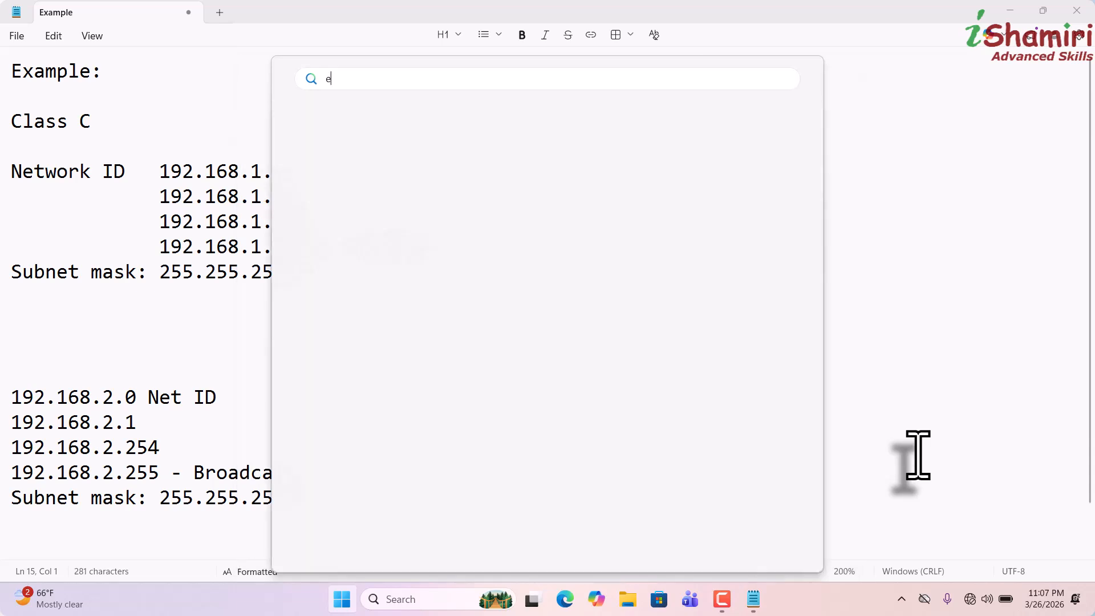
type("nsp")
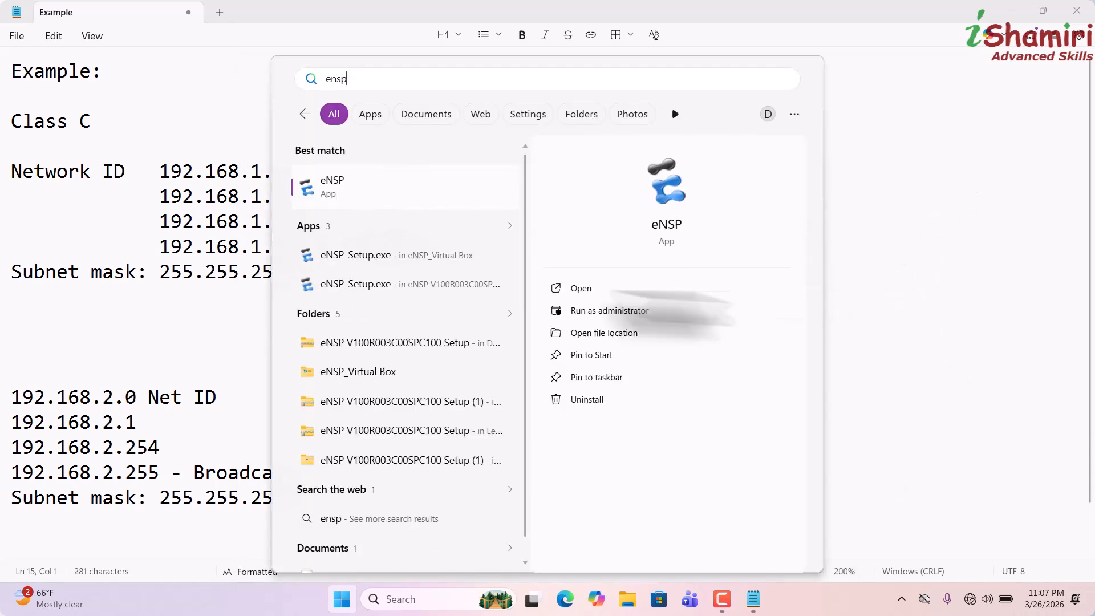
left_click(384, 195)
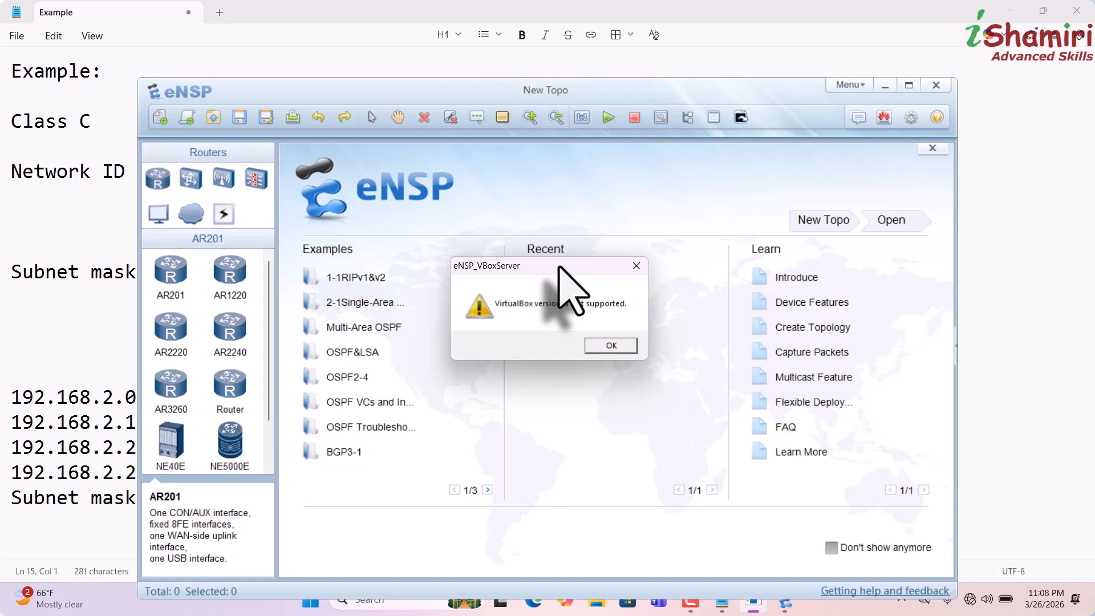
left_click(608, 348)
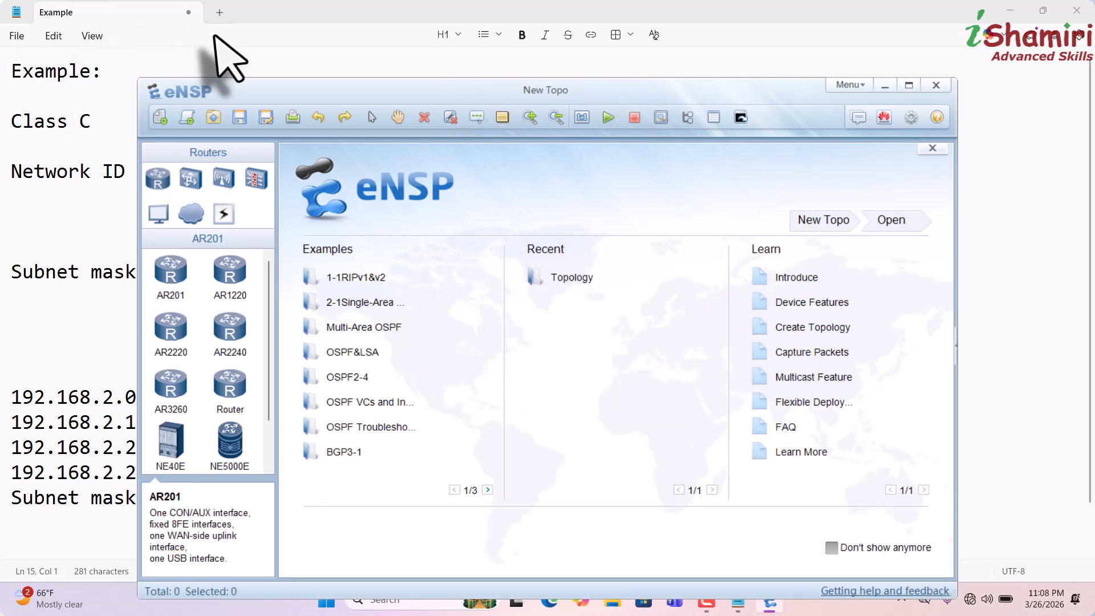
left_click(909, 85)
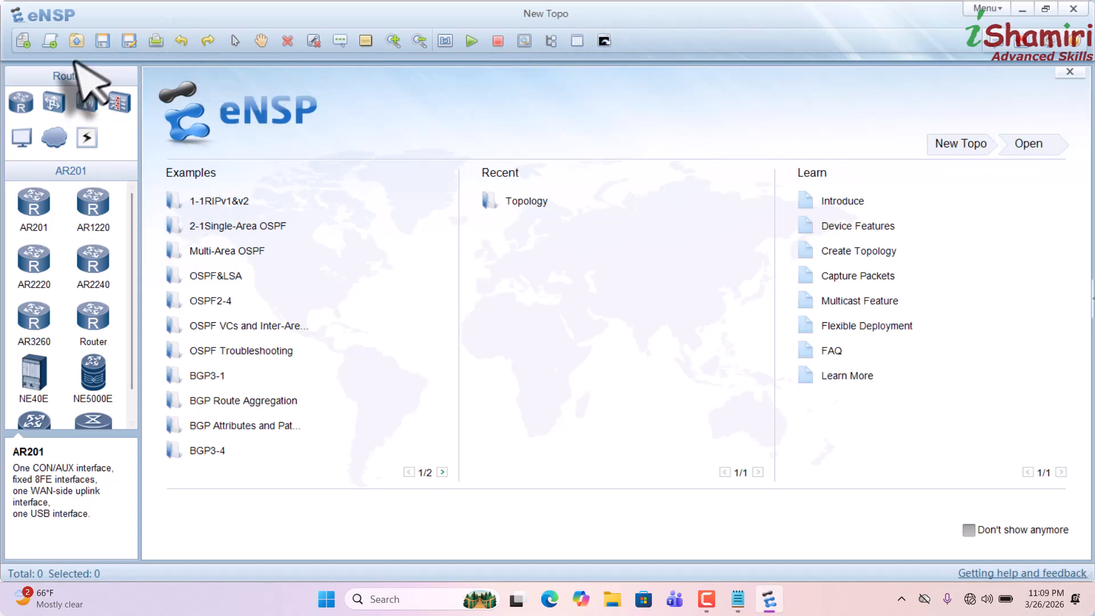
Step: Create a new blank topology, and switch its grid off and back on
left_click(22, 41)
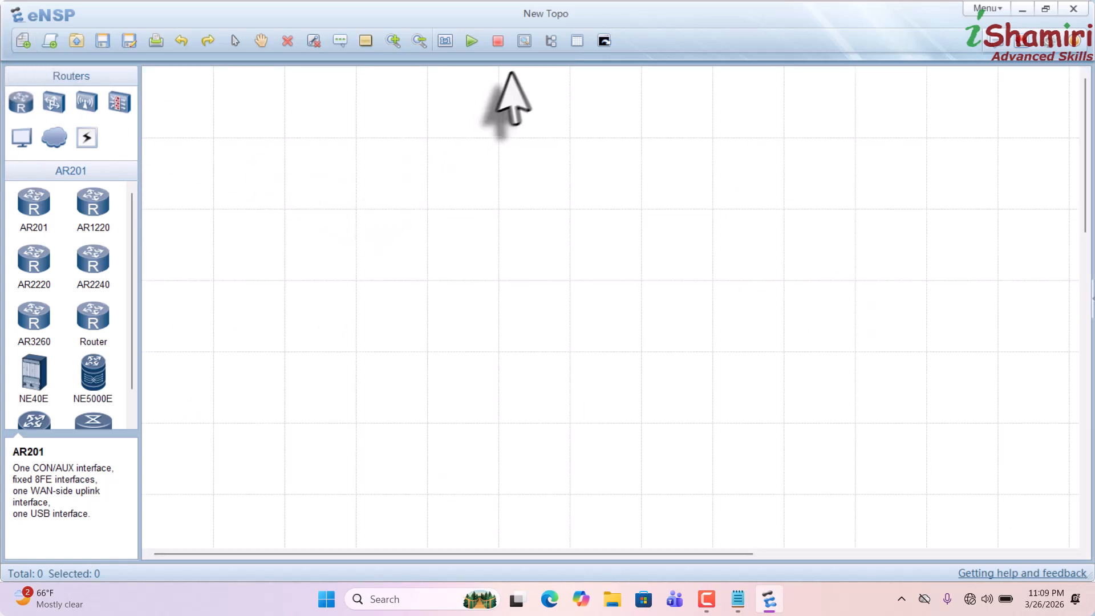
left_click(578, 46)
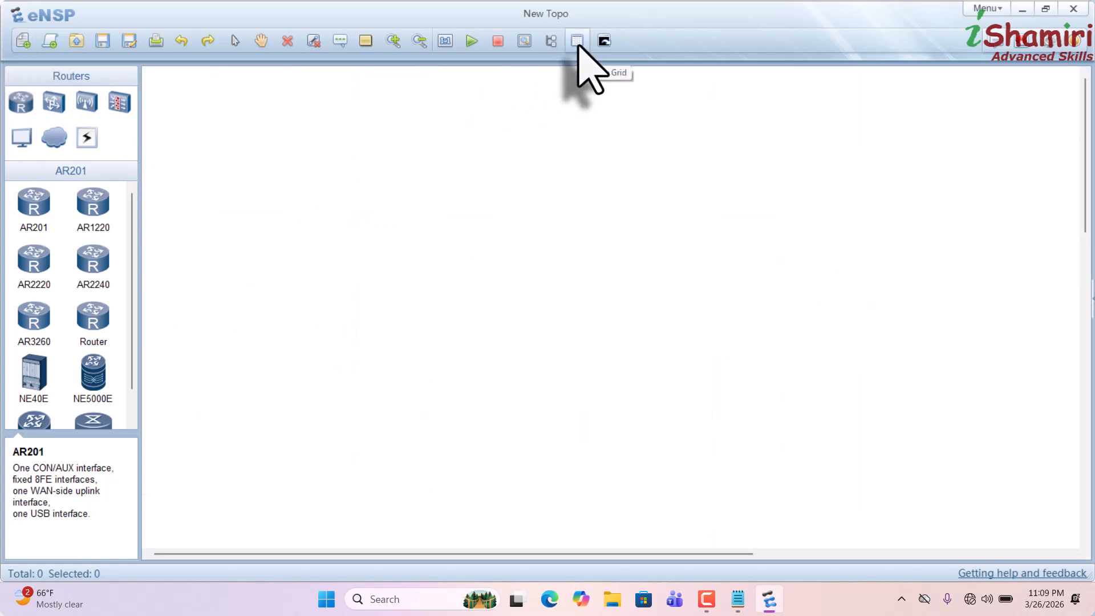
left_click(579, 46)
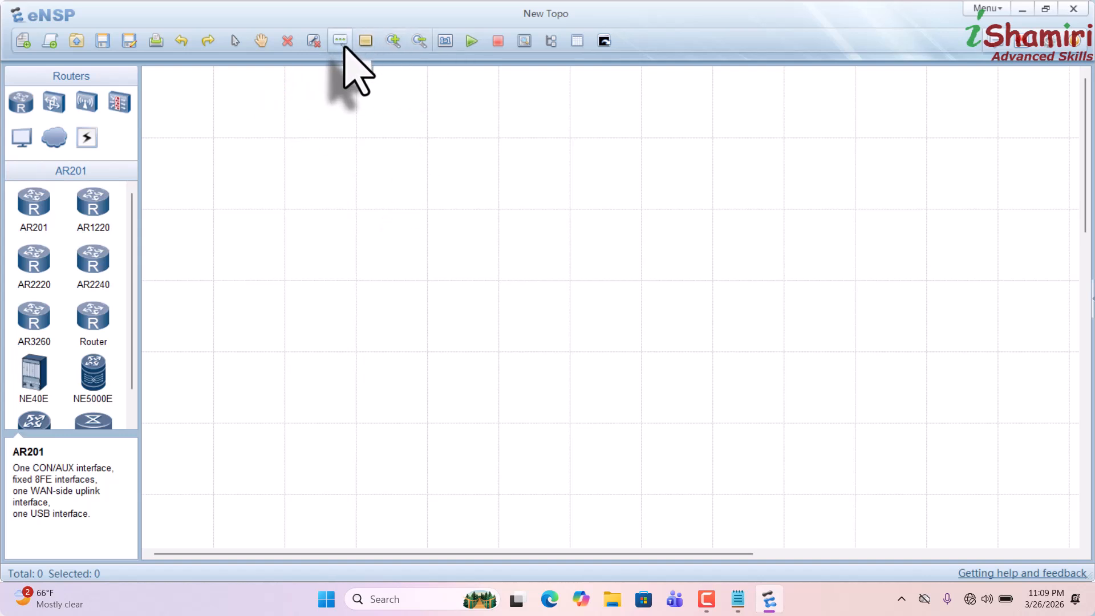
Step: Draw a large blue-filled circle with a solid border of width 1 on the topology canvas
left_click(368, 45)
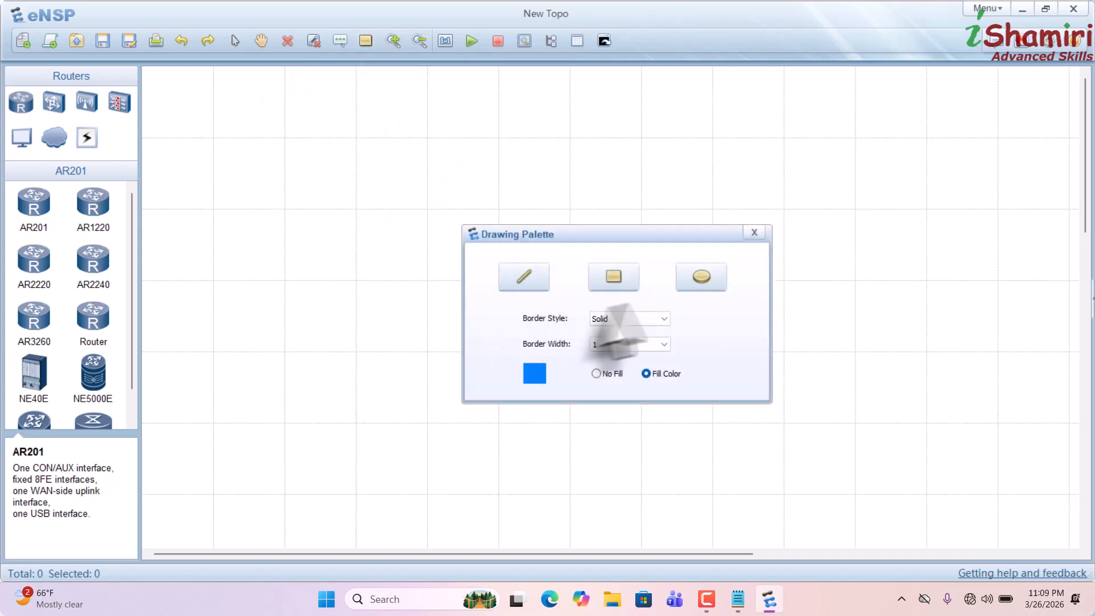
left_click(703, 278)
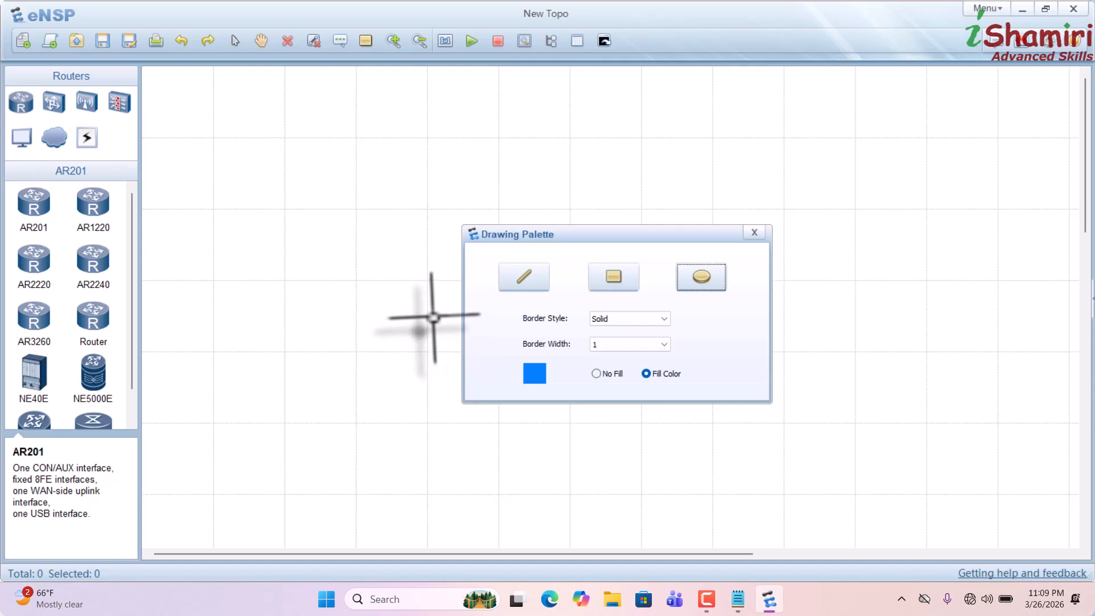
mouse_move(262, 196)
left_mouse_down()
mouse_move(360, 367)
mouse_move(514, 447)
left_mouse_up()
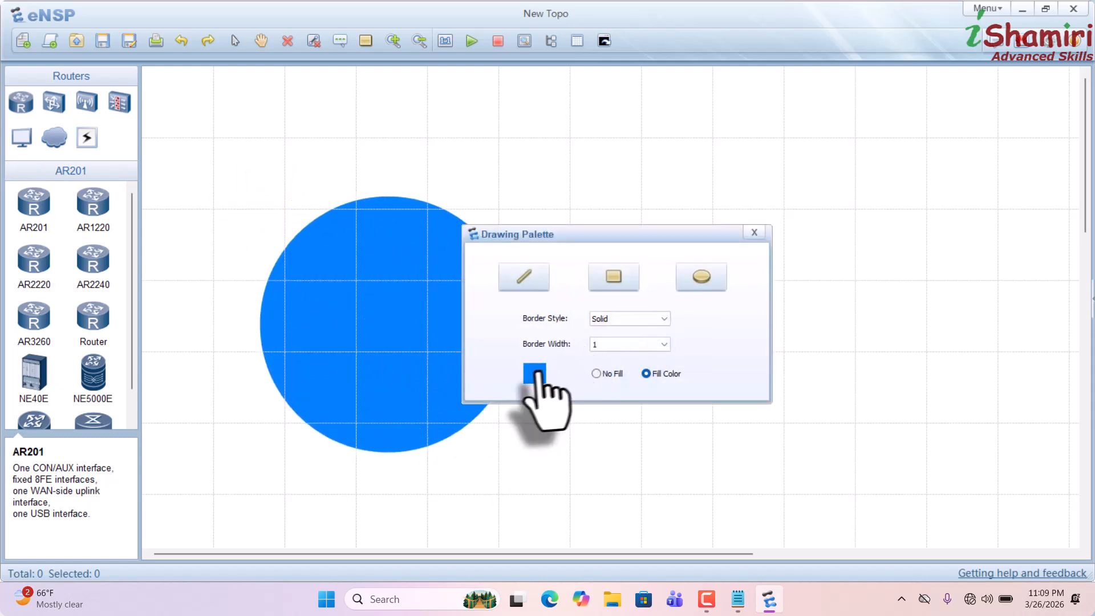
Step: Set the fill colour to green (0, 255, 128), draw an equally large circle beside the blue one, and close the Drawing Palette
left_click(535, 374)
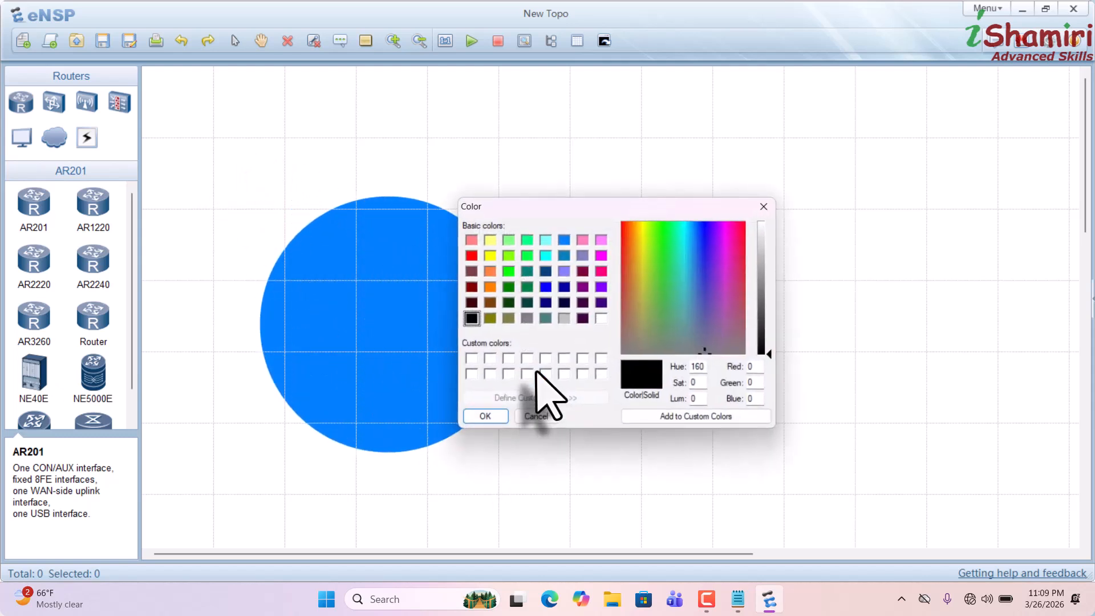
left_click(527, 240)
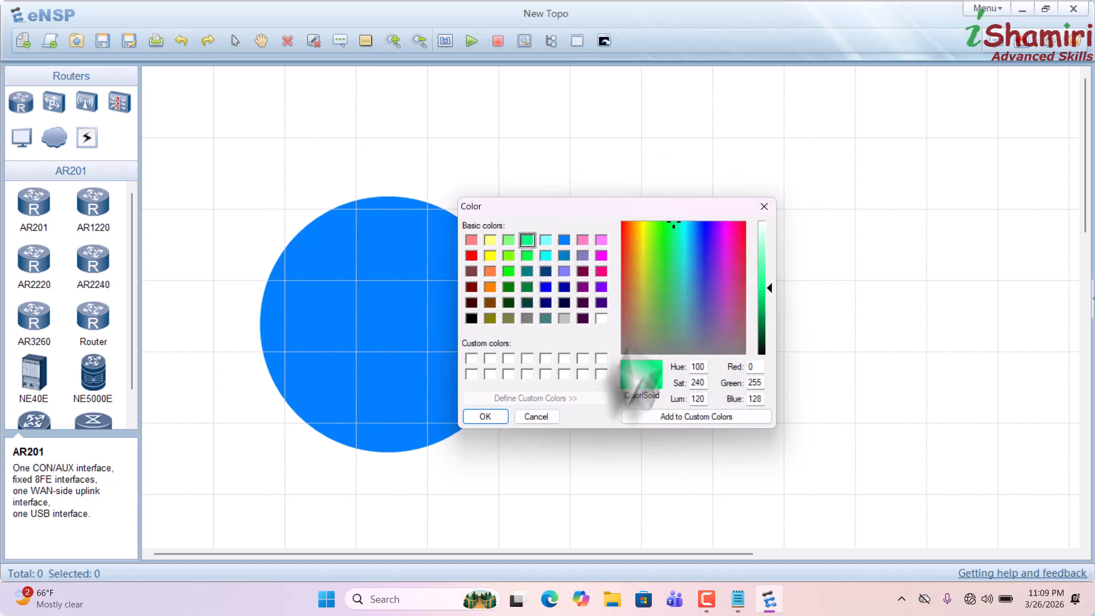
left_click(485, 416)
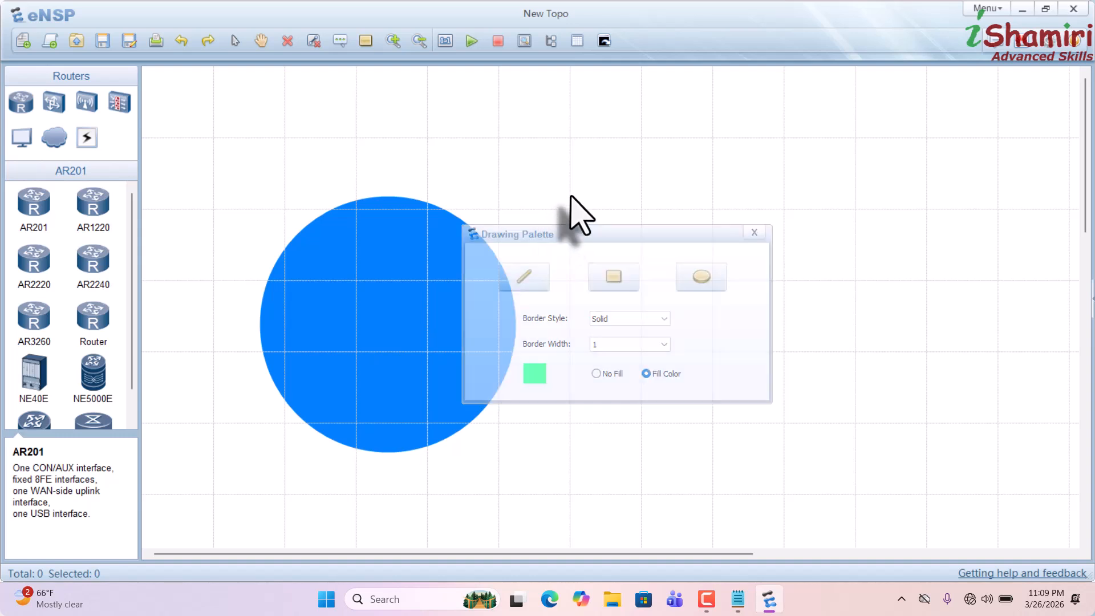
left_click_drag(572, 195, 821, 451)
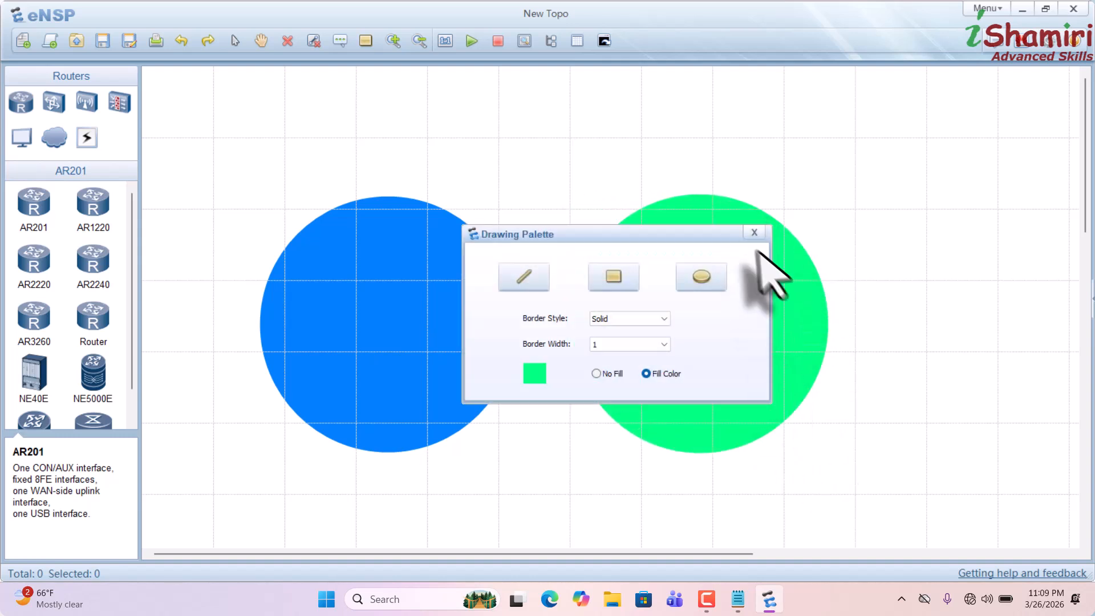
left_click(754, 233)
Step: Reposition the blue and green circles so they sit level with each other with a clear gap between them
left_click_drag(430, 298, 464, 318)
left_click_drag(665, 305, 738, 320)
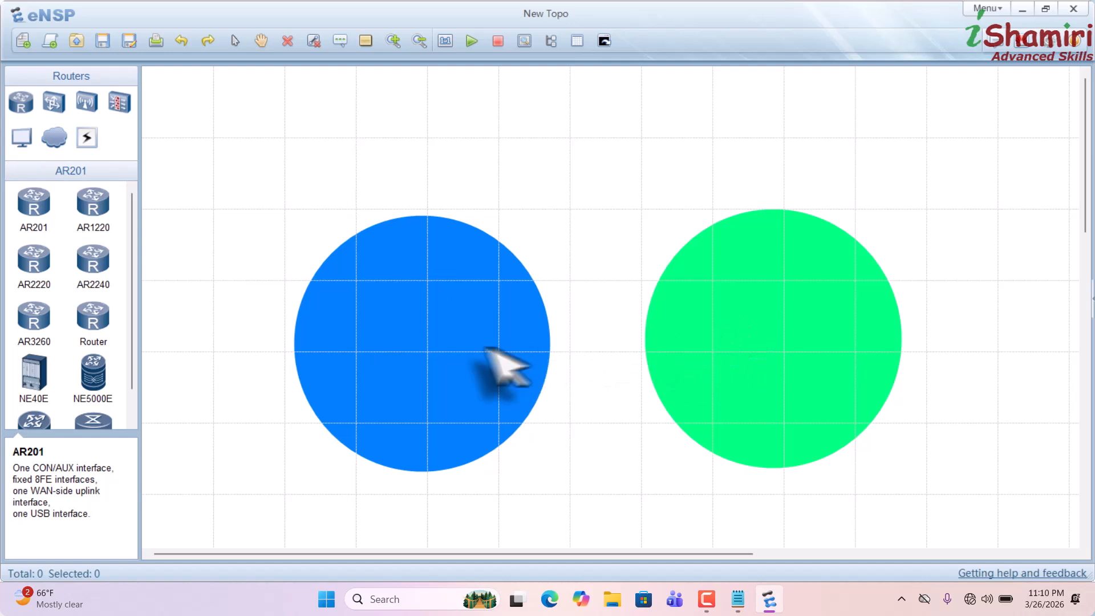
left_click_drag(487, 348, 503, 333)
left_click_drag(782, 348, 817, 355)
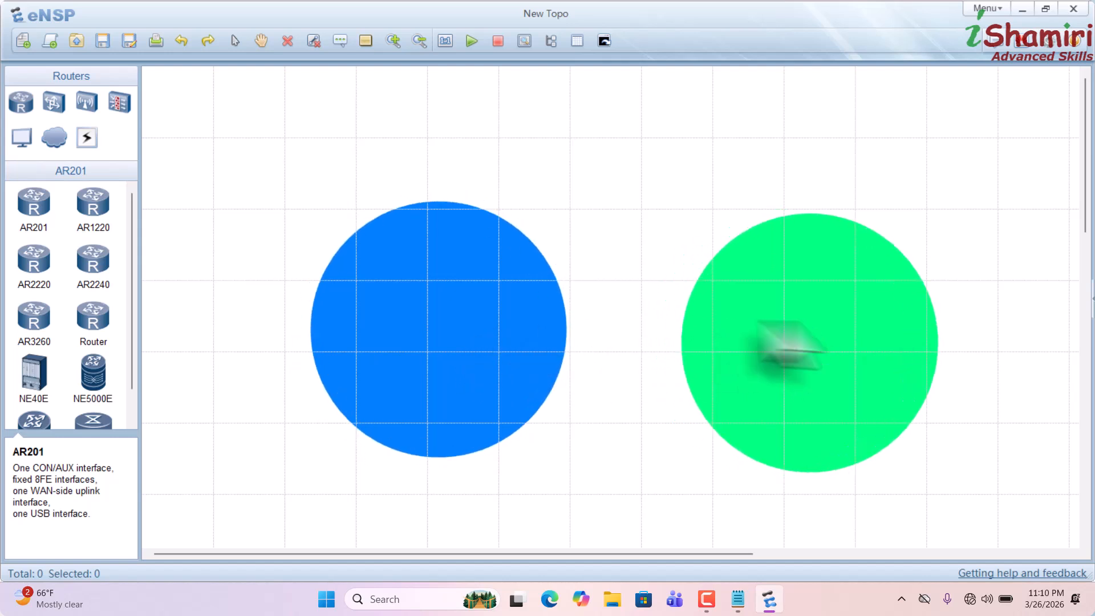
left_click_drag(453, 324, 475, 331)
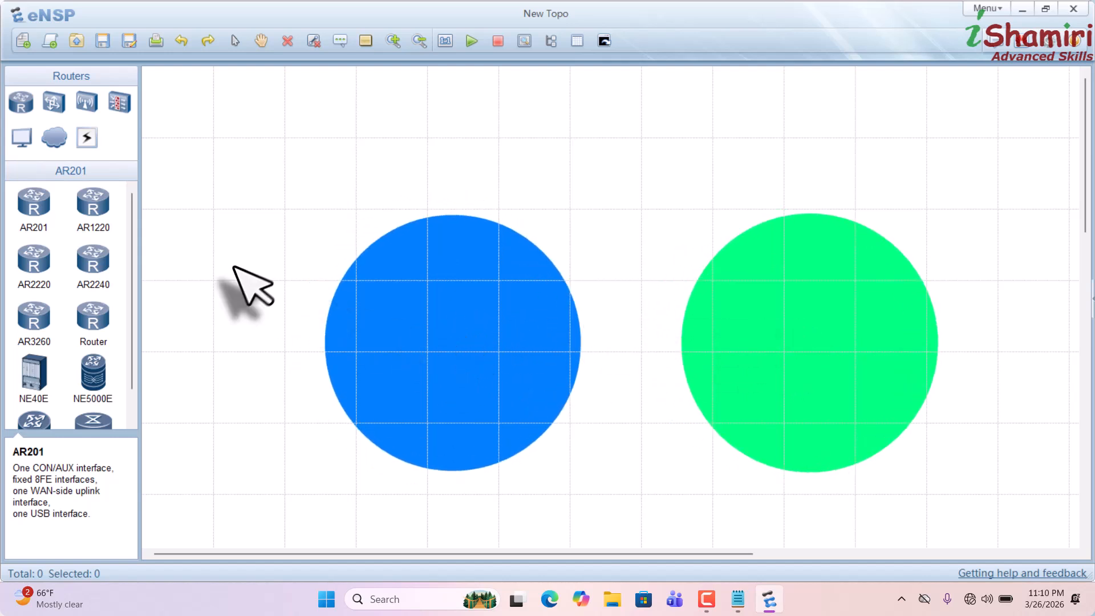
left_click(20, 141)
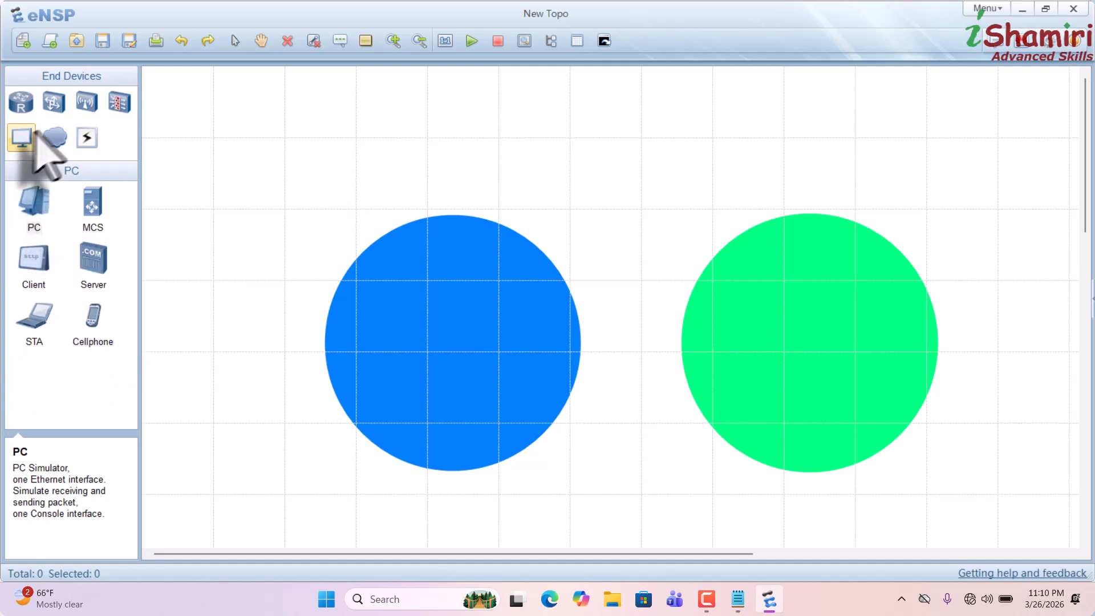
left_click(21, 103)
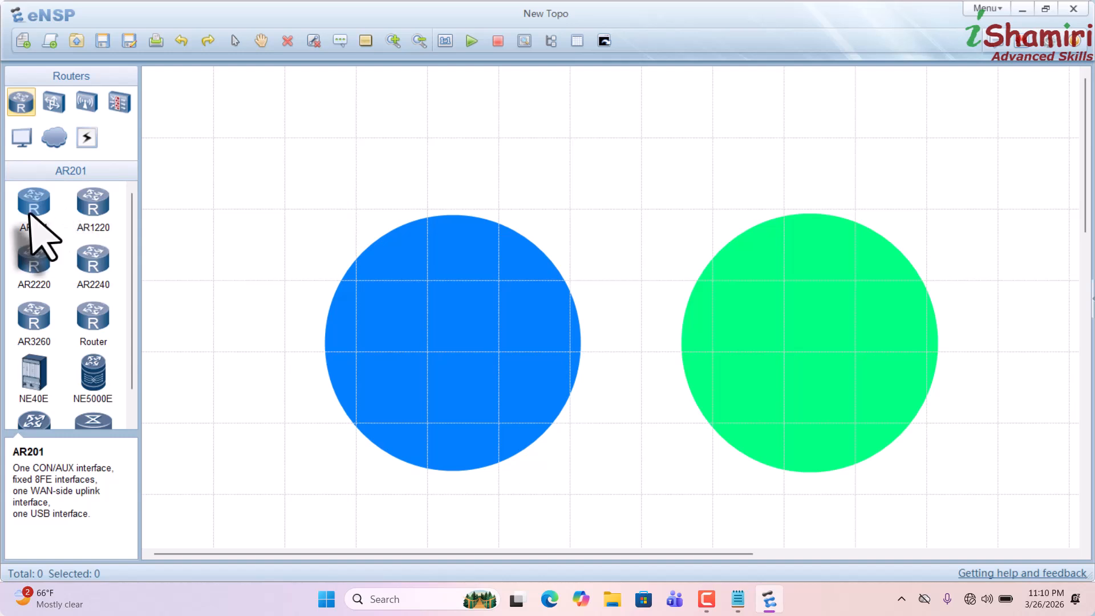
left_click(54, 106)
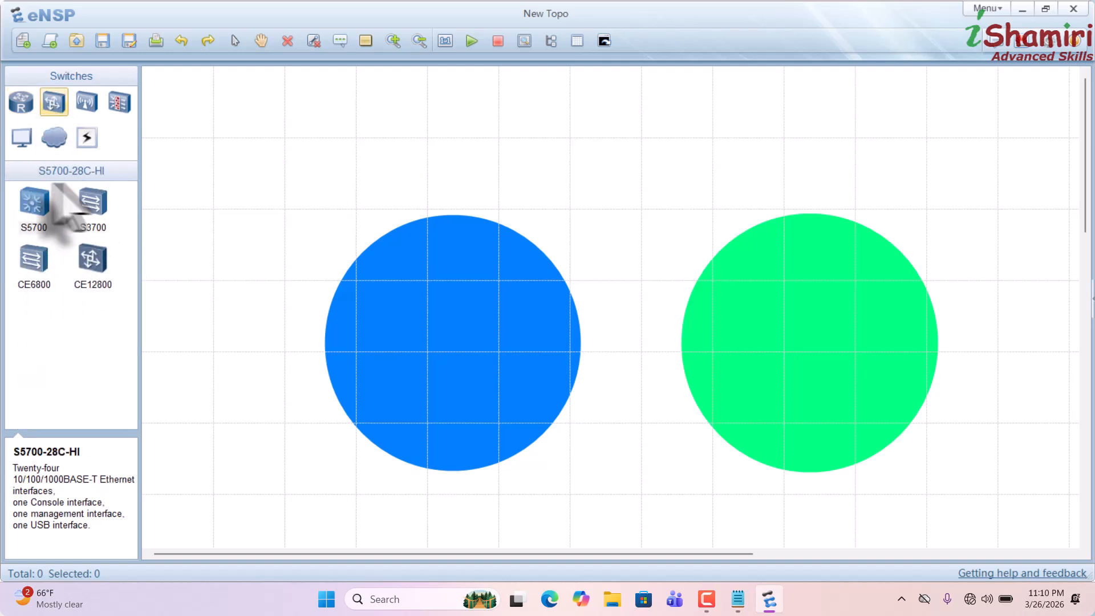
left_click(19, 105)
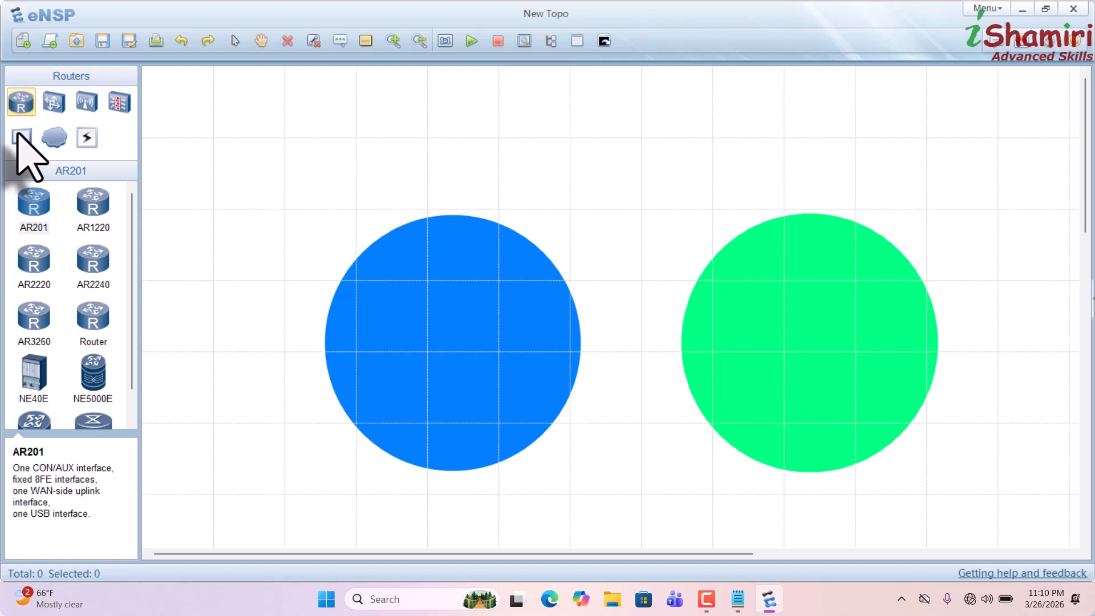
left_click(54, 102)
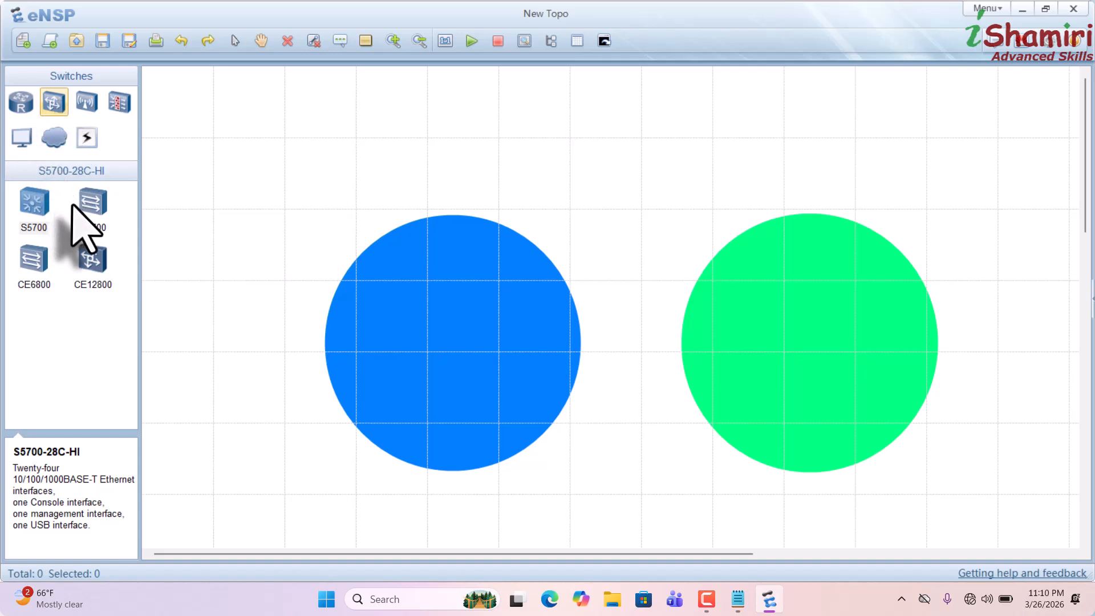
Step: Place two PCs side by side in the lower half of the blue circle
left_click(22, 139)
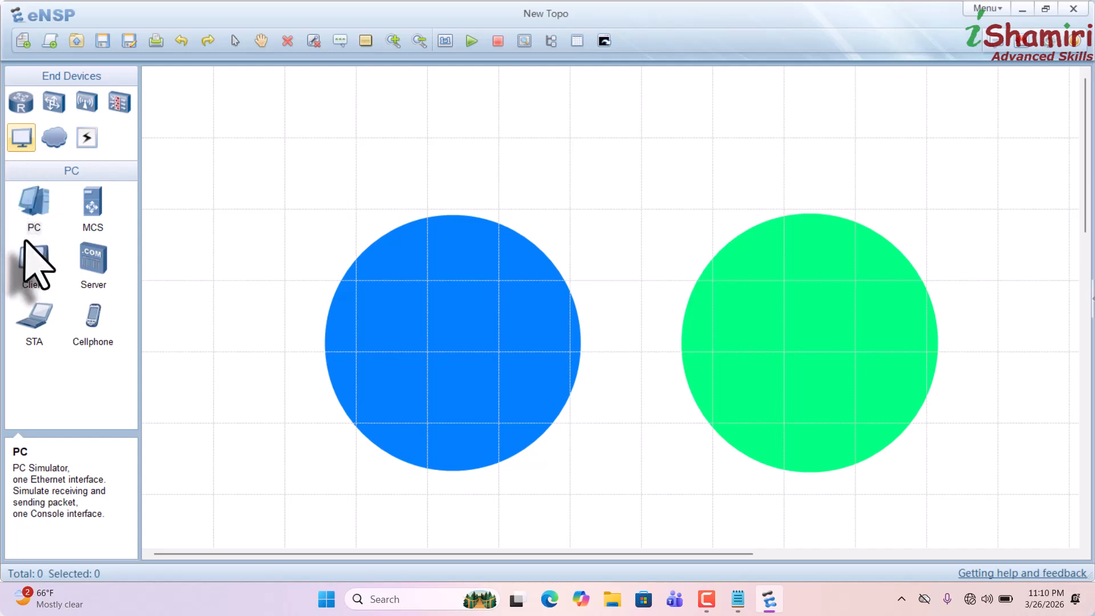
left_click_drag(29, 208, 364, 400)
left_click_drag(33, 205, 480, 397)
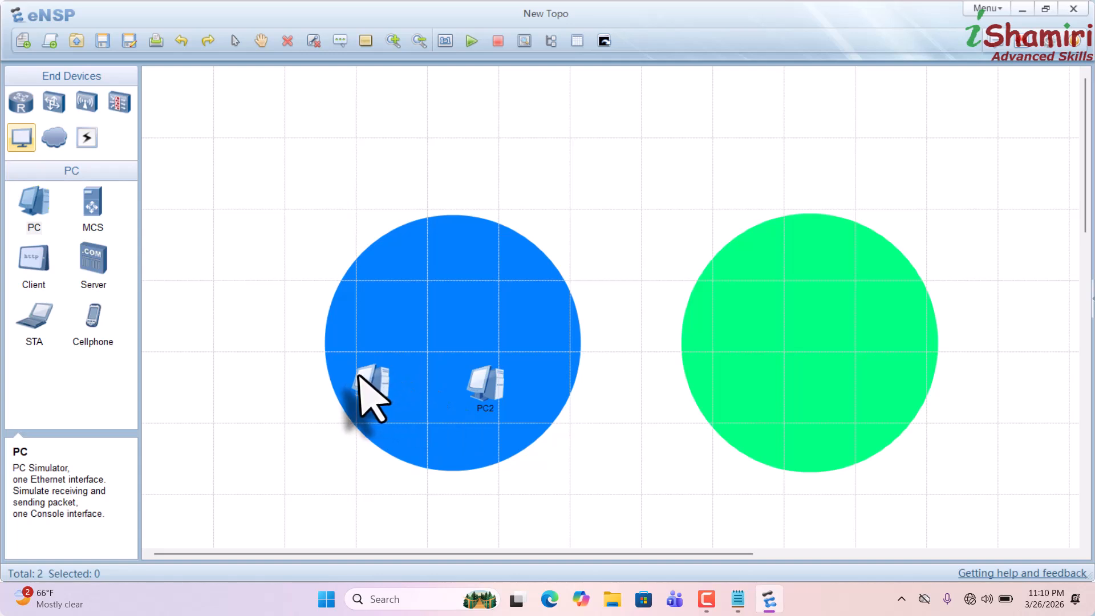
Step: Hide the grid and shift both PCs slightly to the right inside the blue circle
left_click(577, 39)
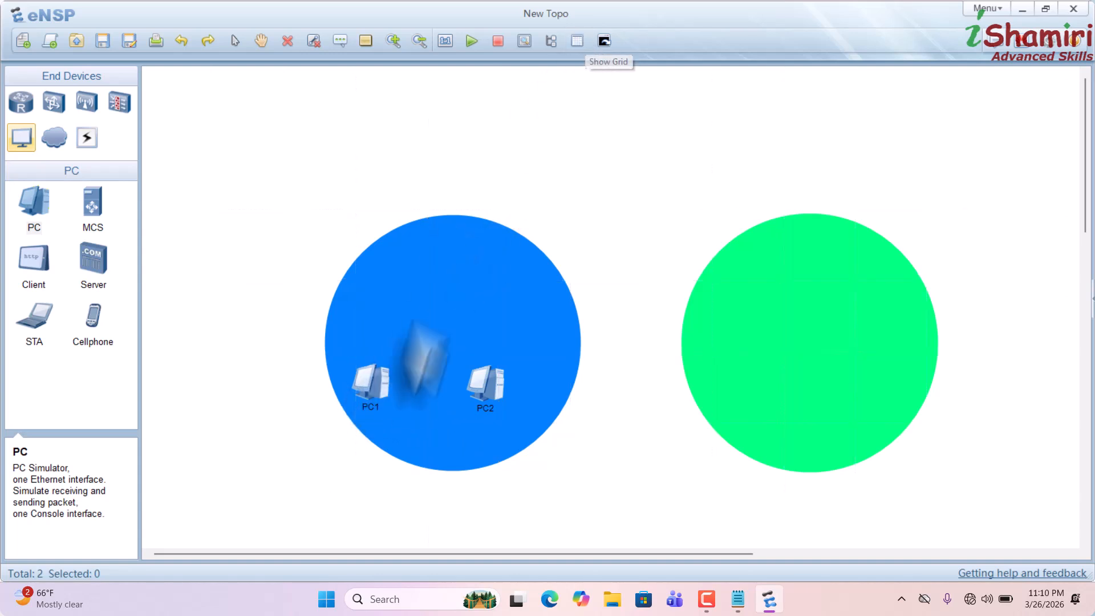
left_click_drag(483, 400, 501, 402)
left_click_drag(368, 394, 384, 388)
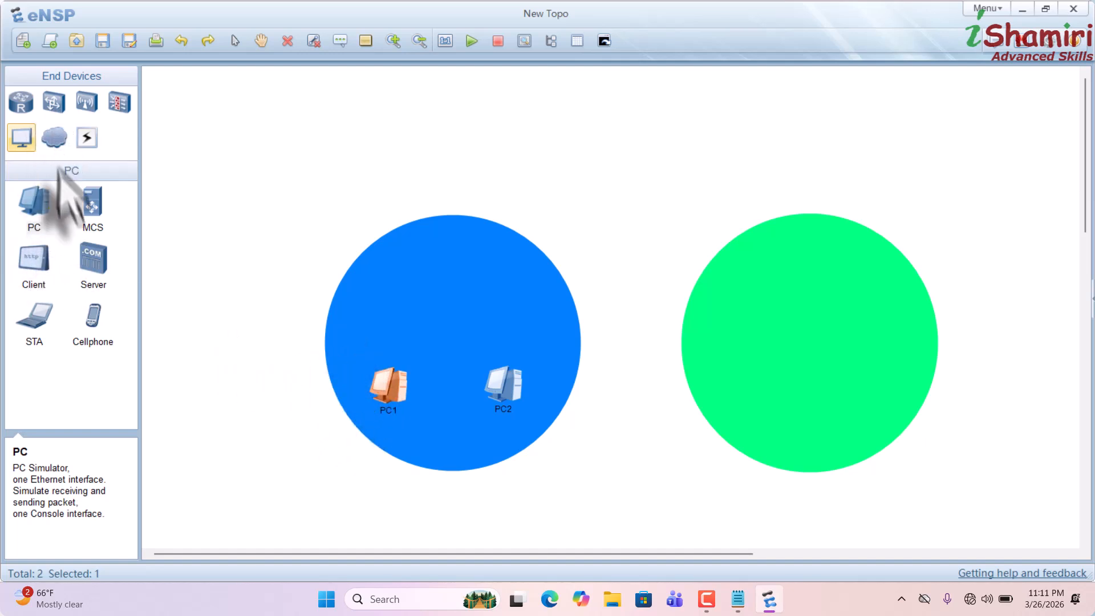
Step: Add an S3700 switch above and between the two PCs in the blue circle
left_click(53, 102)
left_click(92, 204)
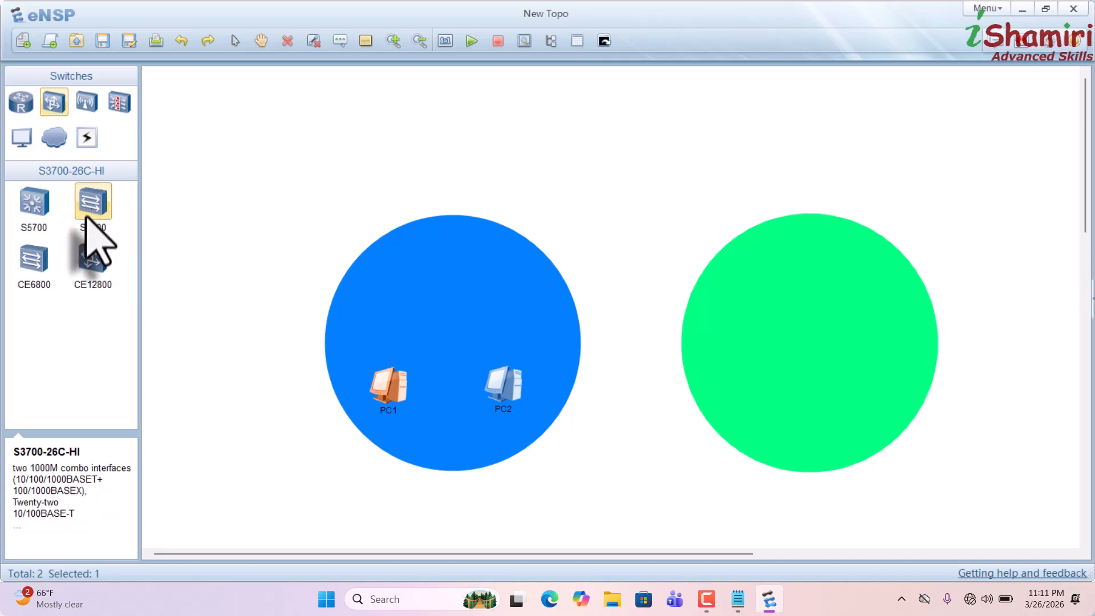
left_click(438, 325)
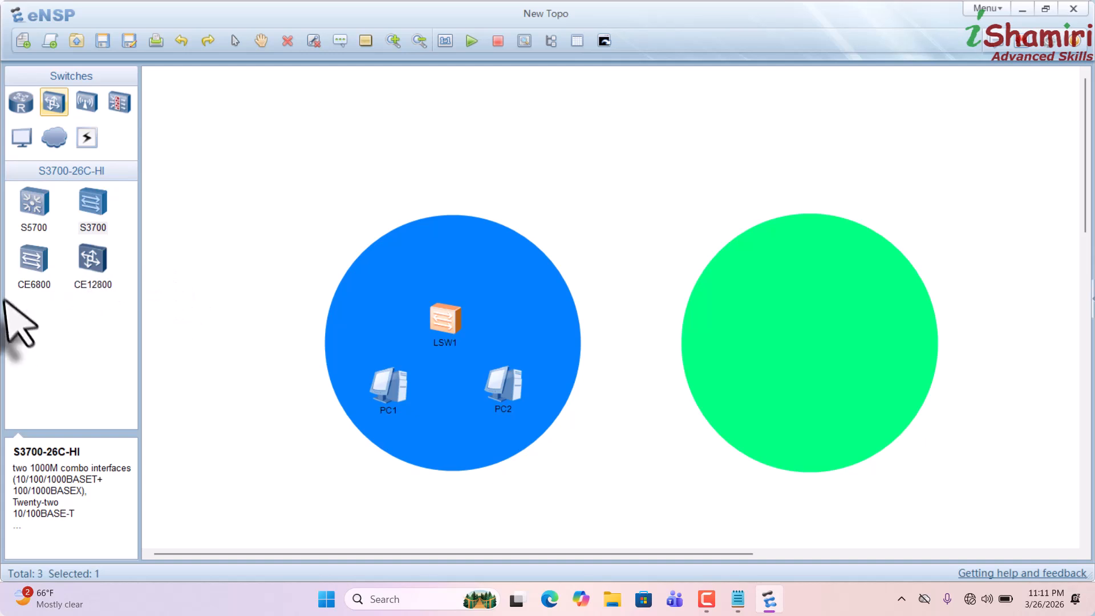
Step: Place a PC in the lower-left part of the green circle
left_click(22, 137)
left_click(34, 202)
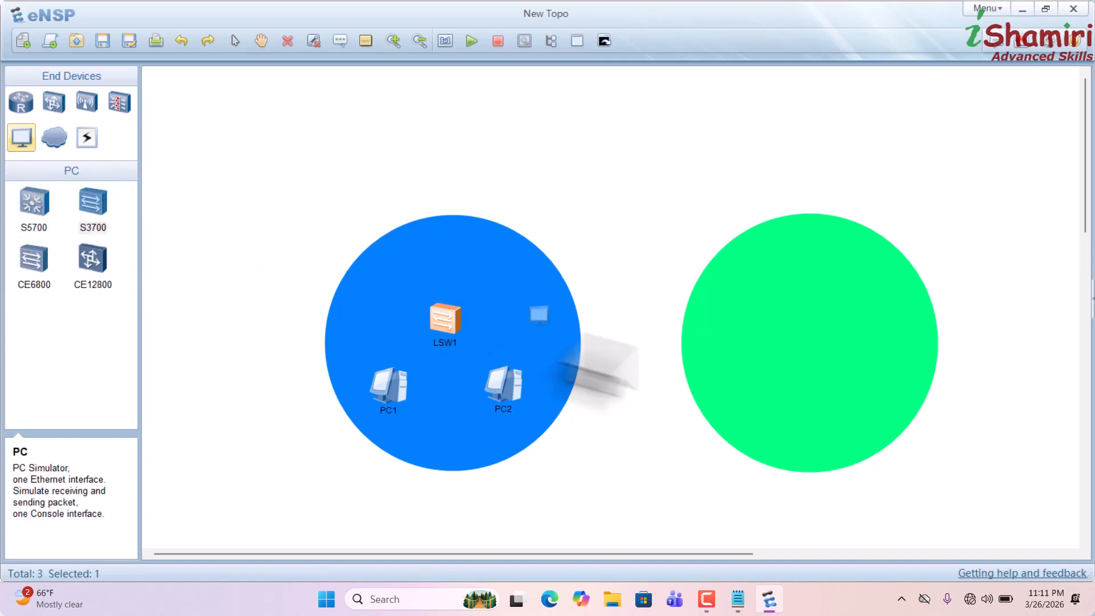
left_click(746, 391)
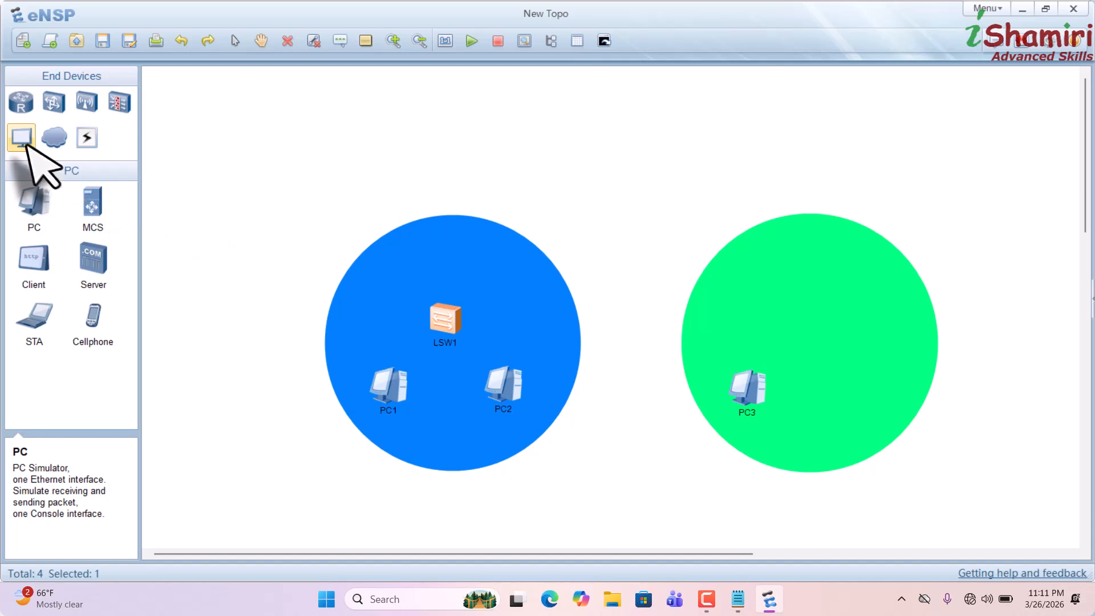
Step: Add a second PC and an S3700 switch to the green circle, arranging the switch above and between its two PCs
left_click_drag(23, 142, 863, 388)
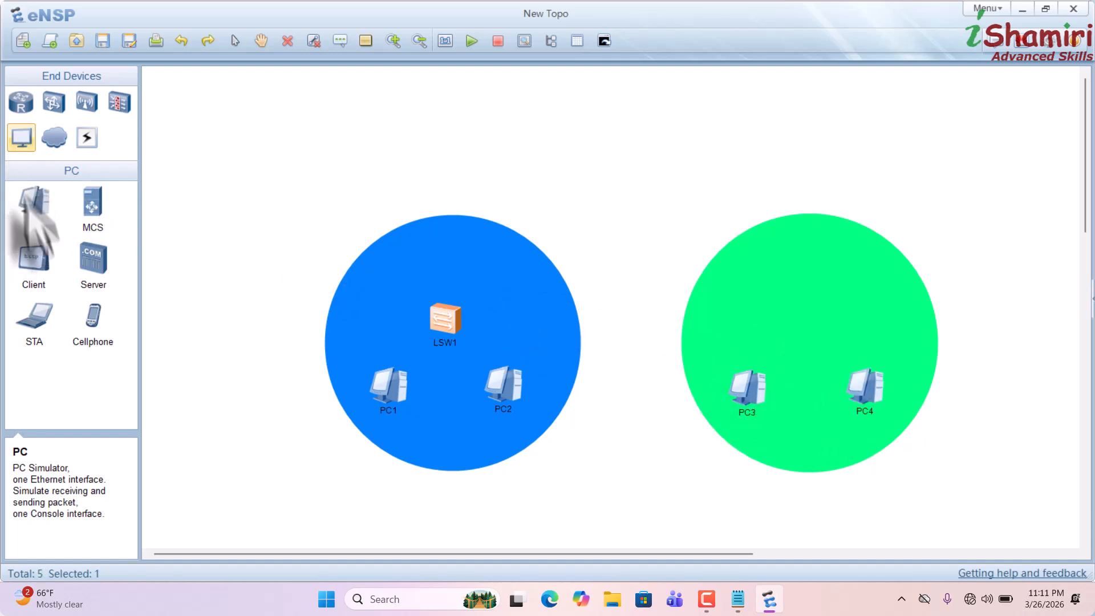
left_click(53, 102)
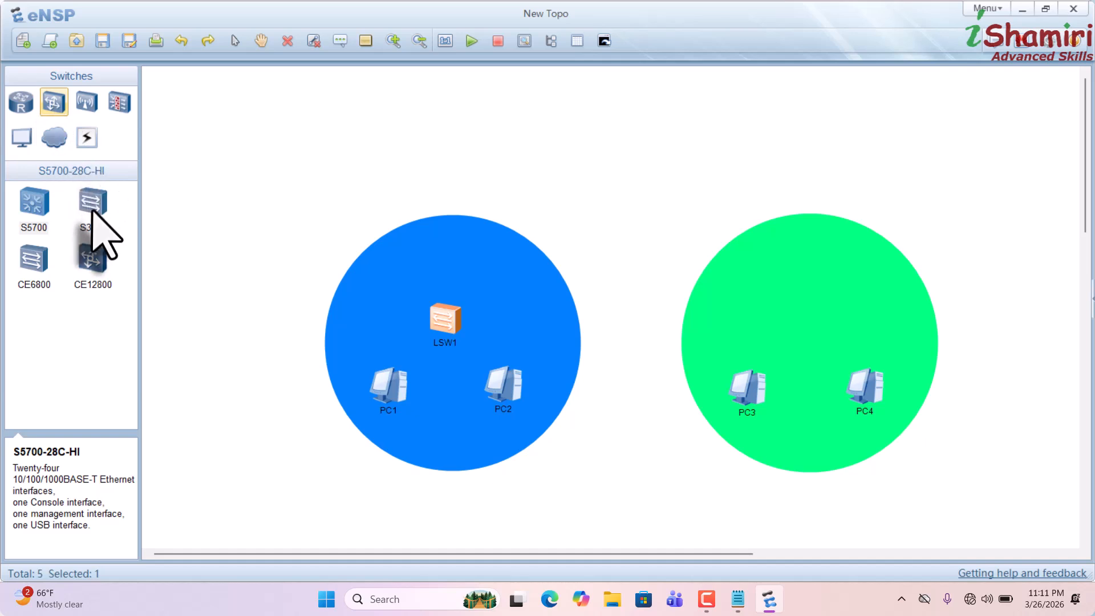
left_click_drag(93, 210, 802, 335)
left_click(754, 385)
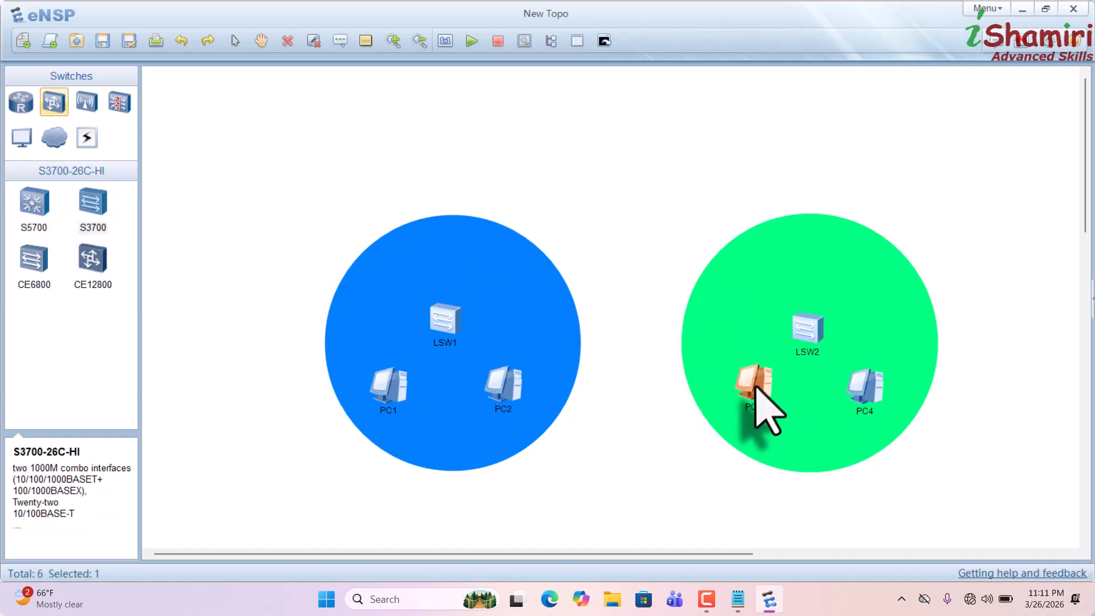
left_click_drag(810, 337, 811, 332)
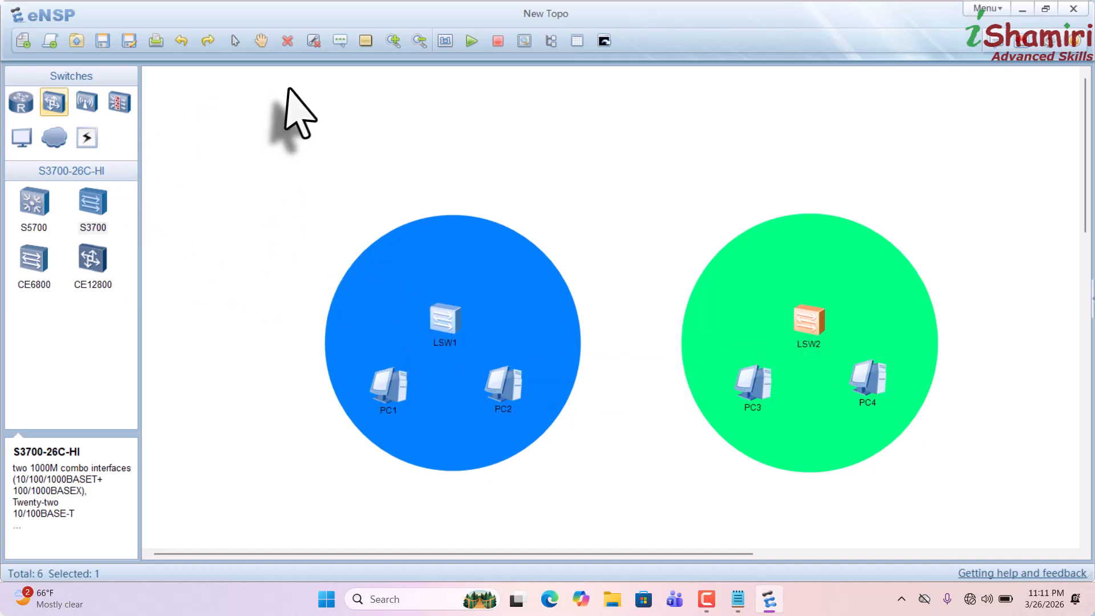
Step: Add the text label "LAN 1 - 192.168.1.0" beside the upper left of the blue circle
left_click(341, 41)
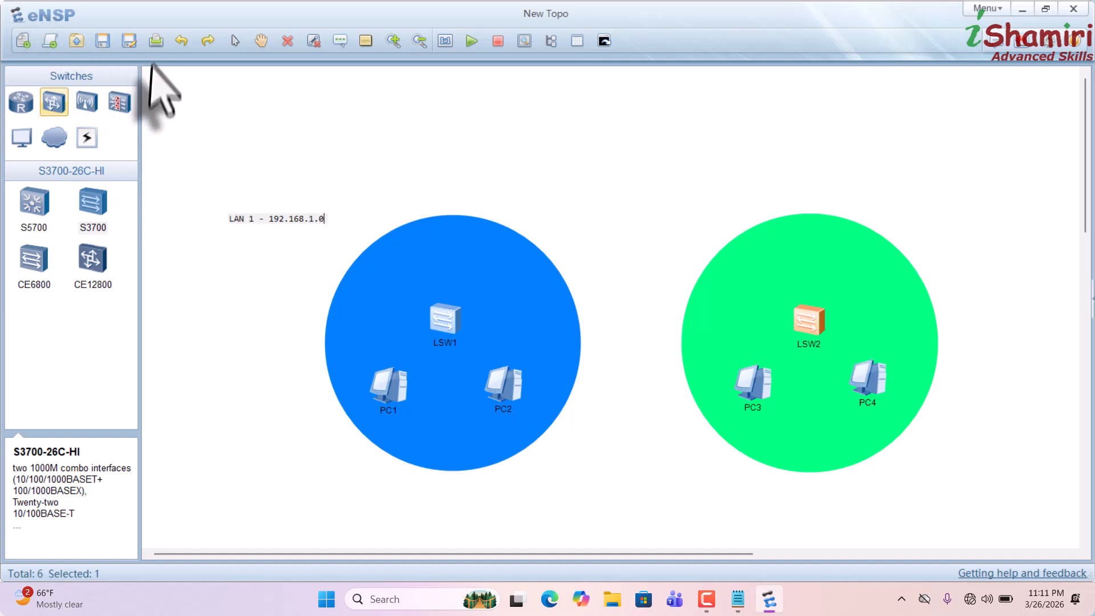
left_click(213, 272)
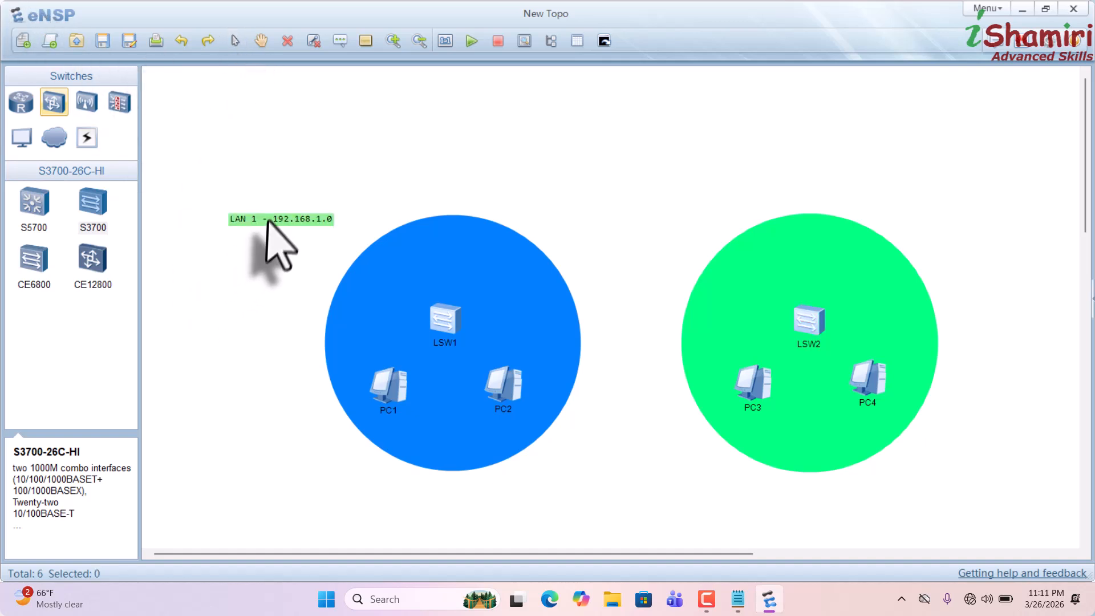
left_click_drag(267, 220, 245, 229)
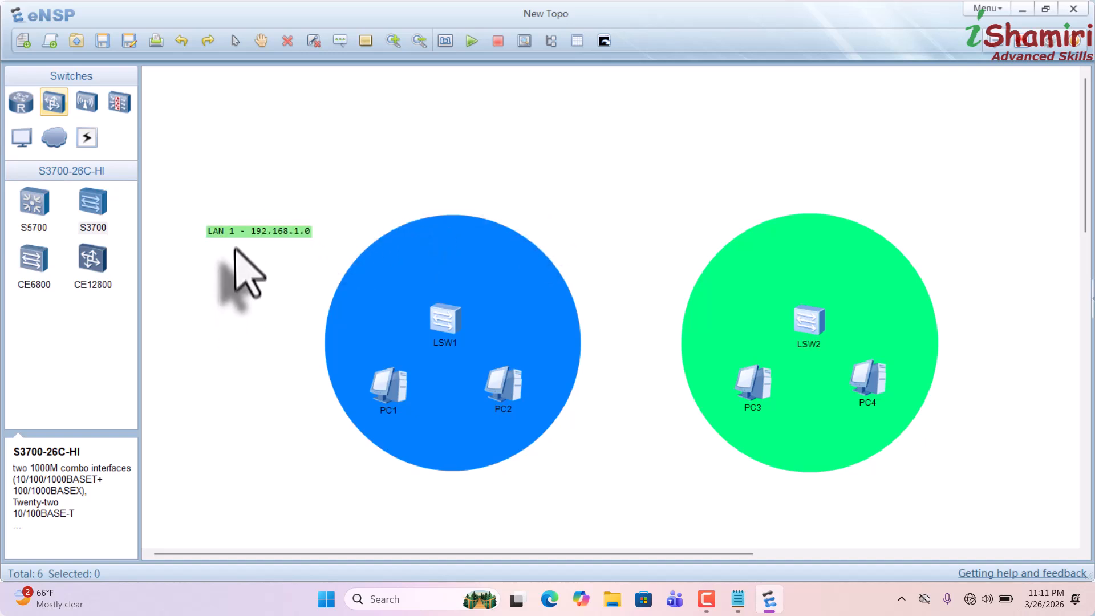
Step: Duplicate the LAN 1 label and place the copy beside the upper right of the green circle
double_click(237, 231)
left_click(237, 266)
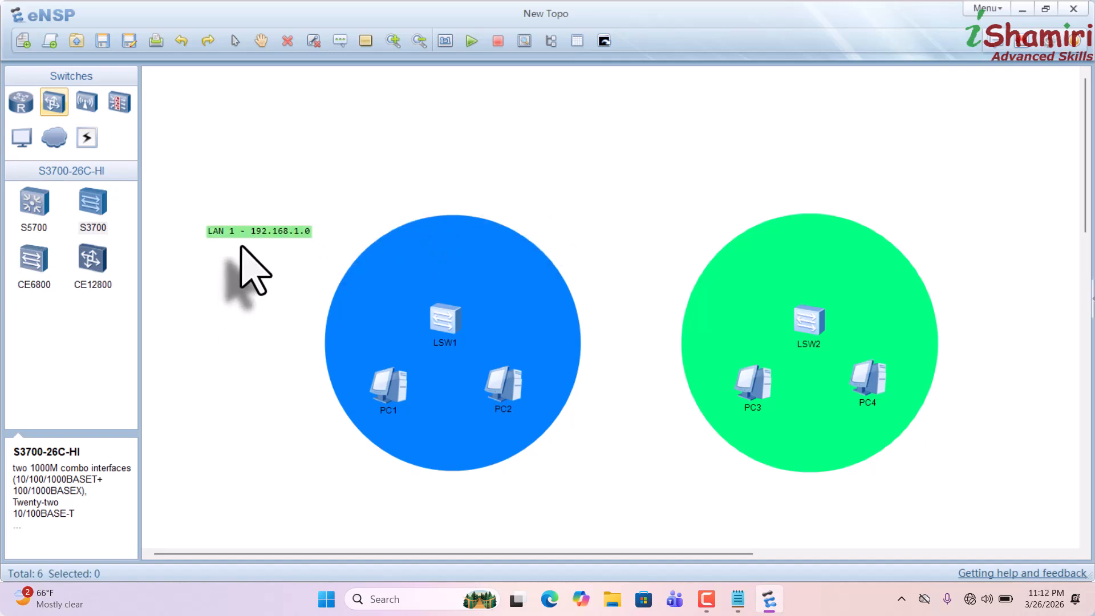
left_click_drag(182, 203, 325, 254)
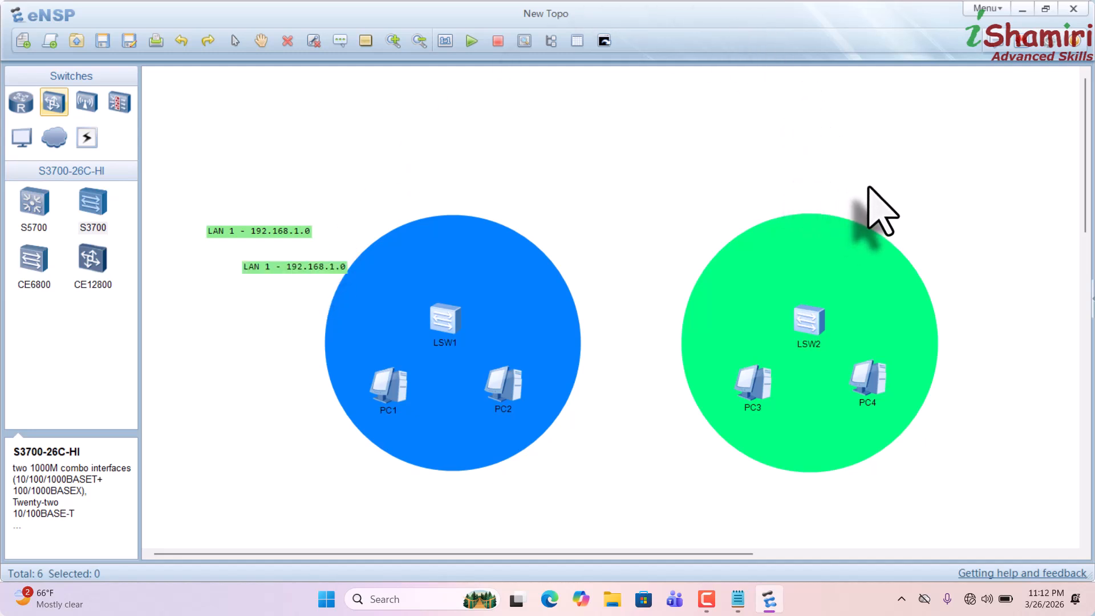
left_click_drag(280, 266, 949, 212)
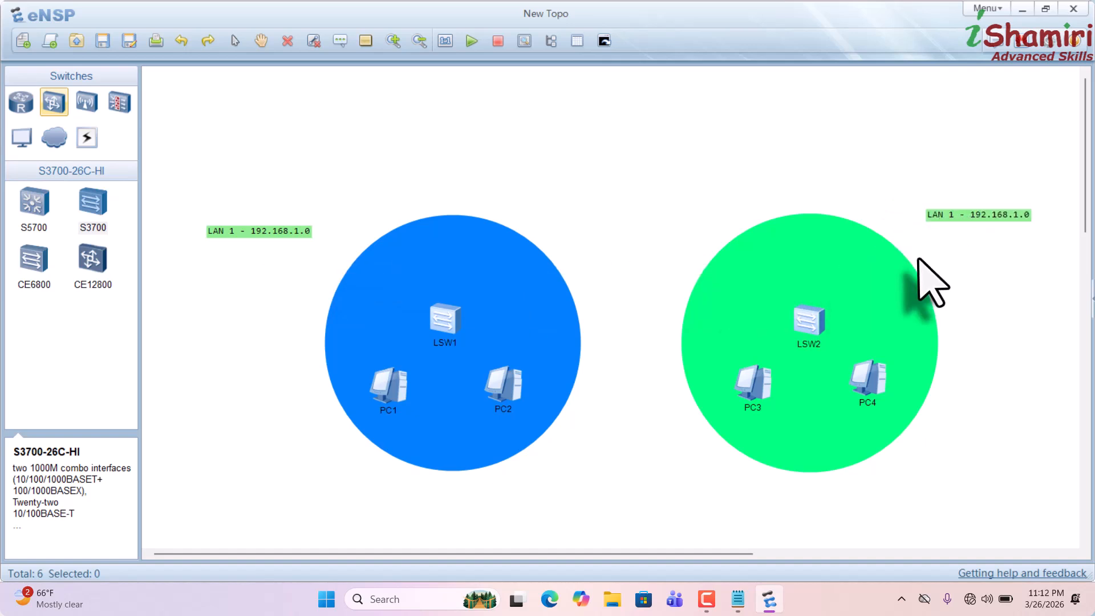
Step: Change the copied label to "LAN 2 - 192.168.2.0" and shift both LAN labels down along the edges of their circles
left_click(981, 215)
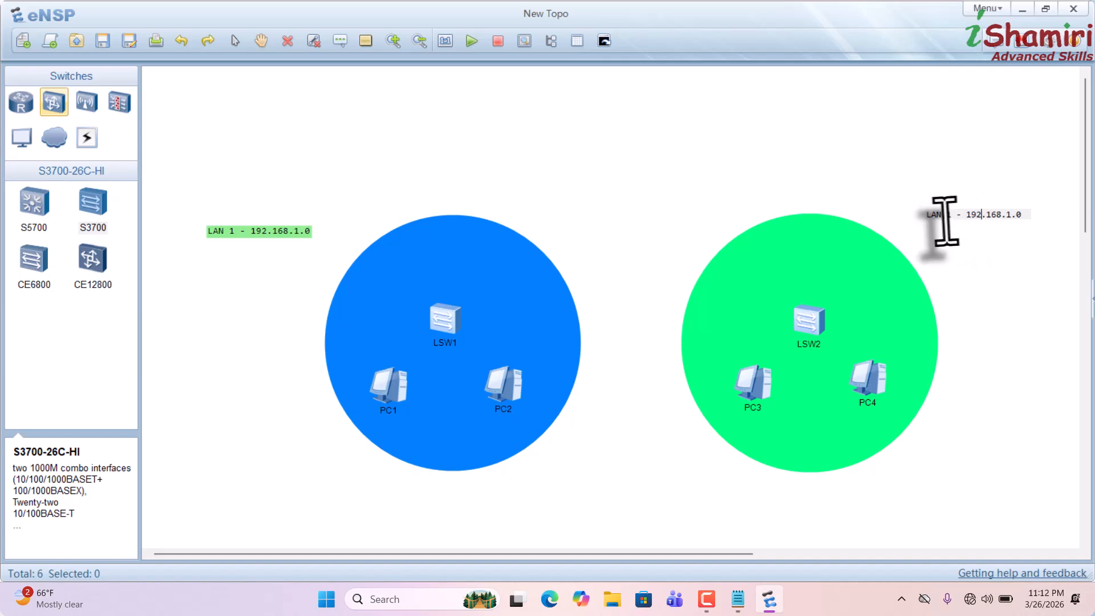
left_click(950, 214)
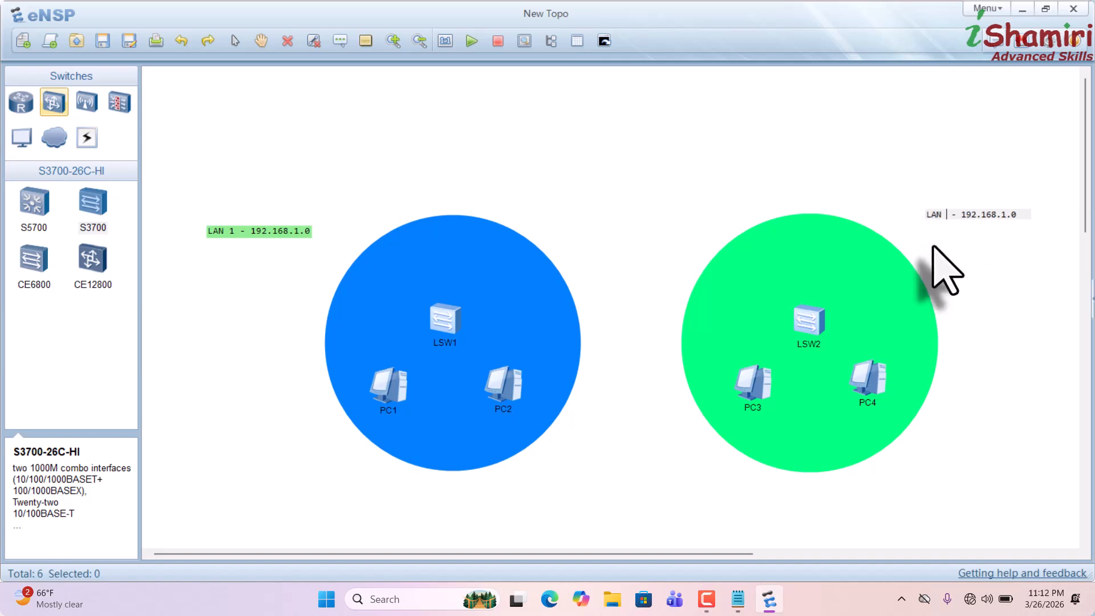
type("2")
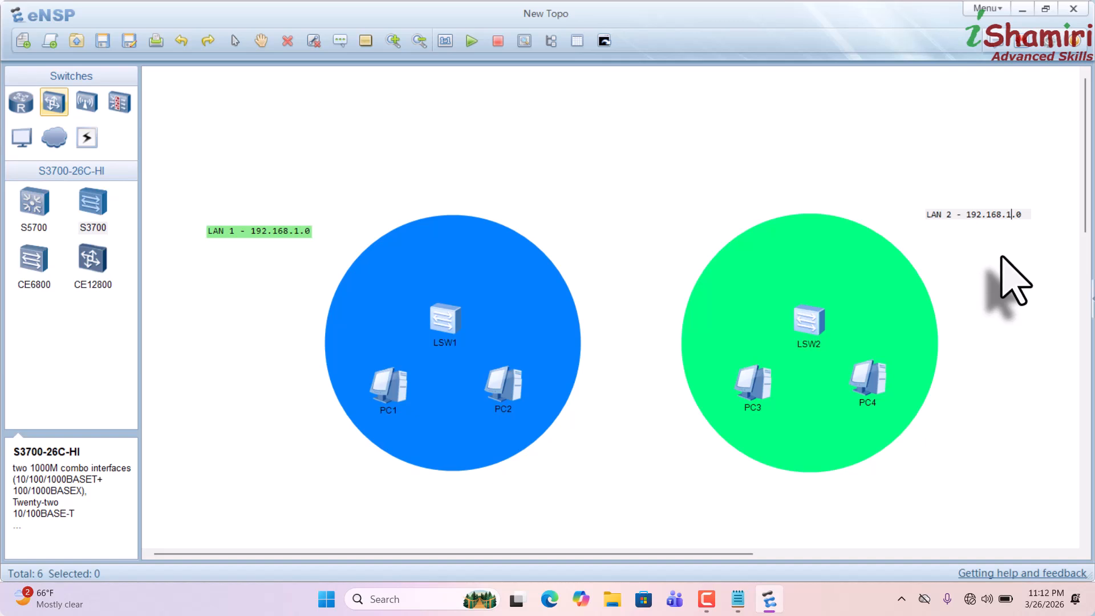
left_click(925, 271)
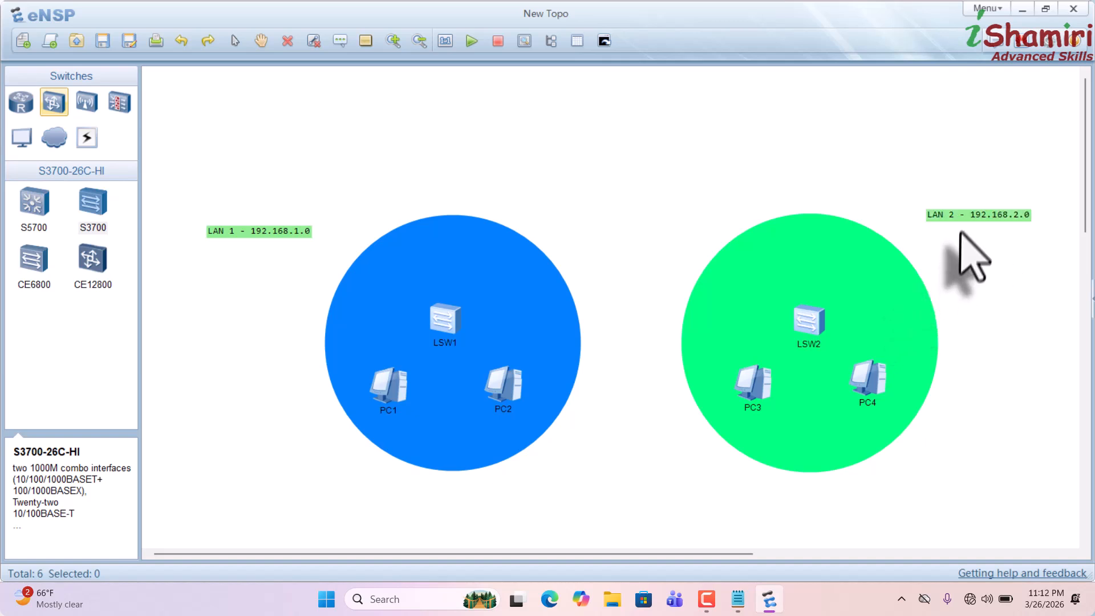
left_click_drag(964, 215, 963, 256)
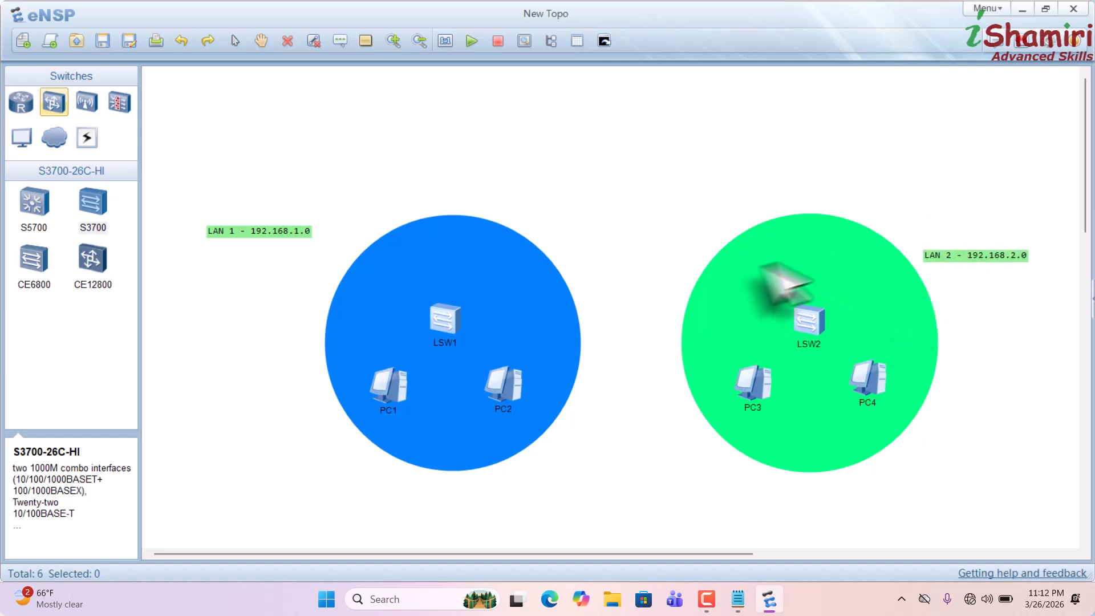
left_click_drag(265, 227, 271, 268)
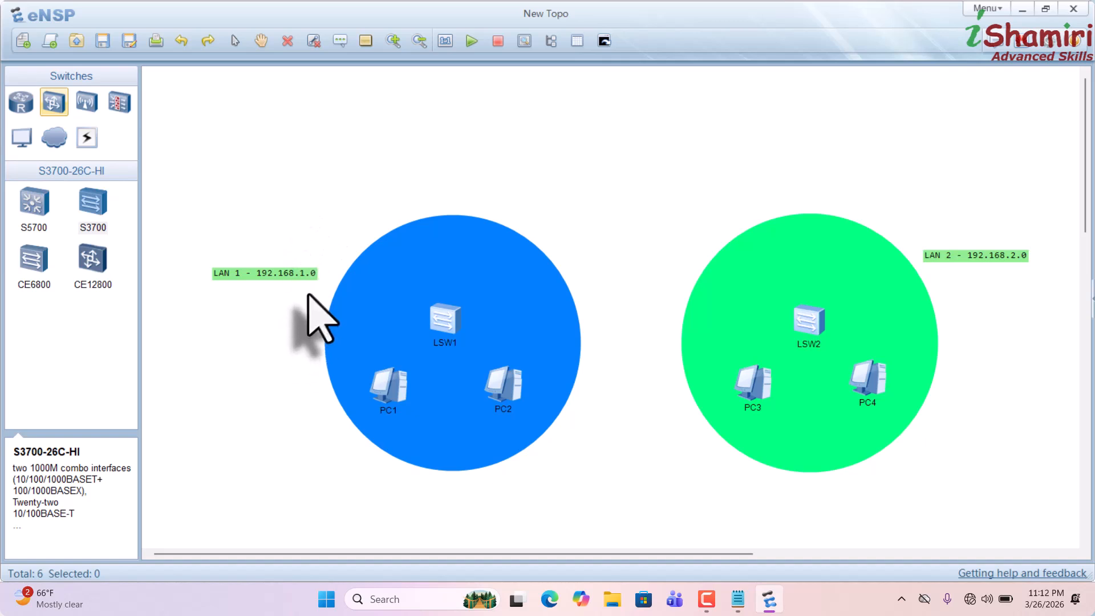
Step: Label PC1 with "192.168.1.1" and PC2 with "192.168.1.2" beneath their icons in the blue circle
left_click(341, 42)
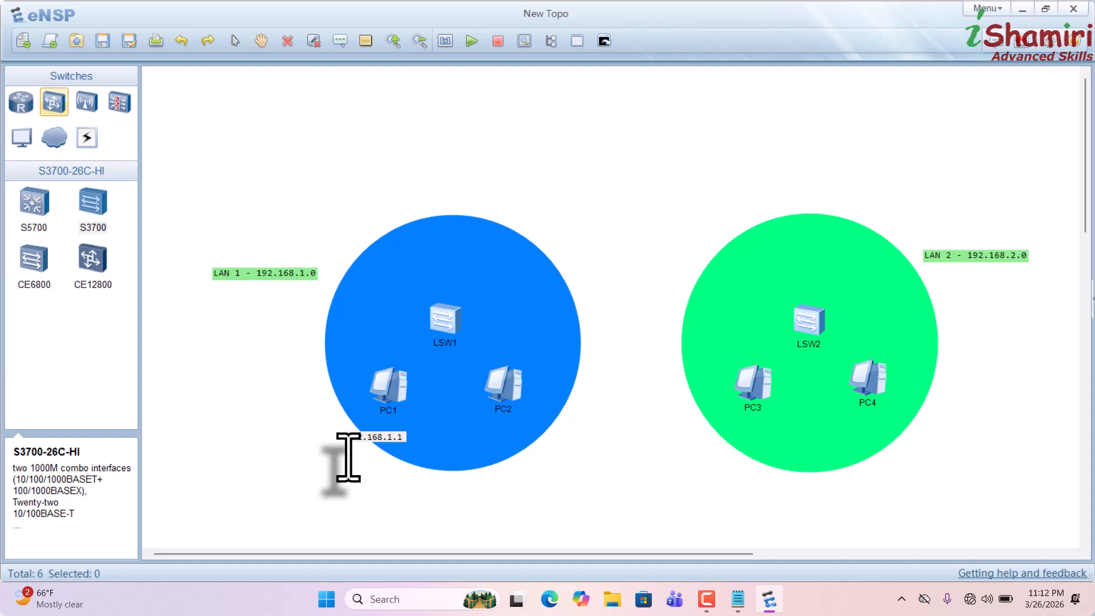
left_click(182, 152)
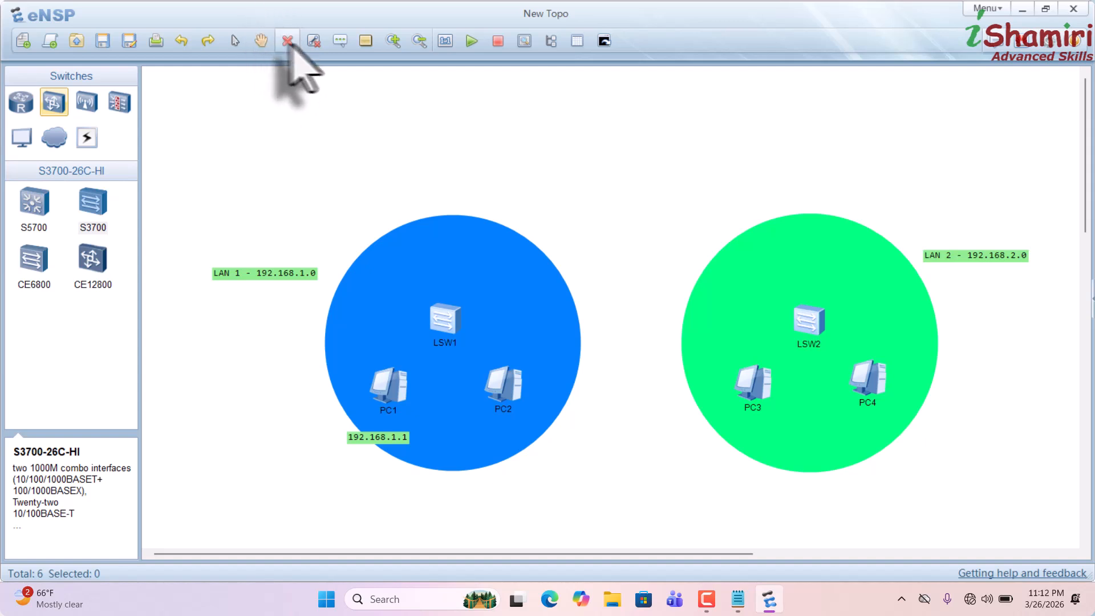
left_click(340, 41)
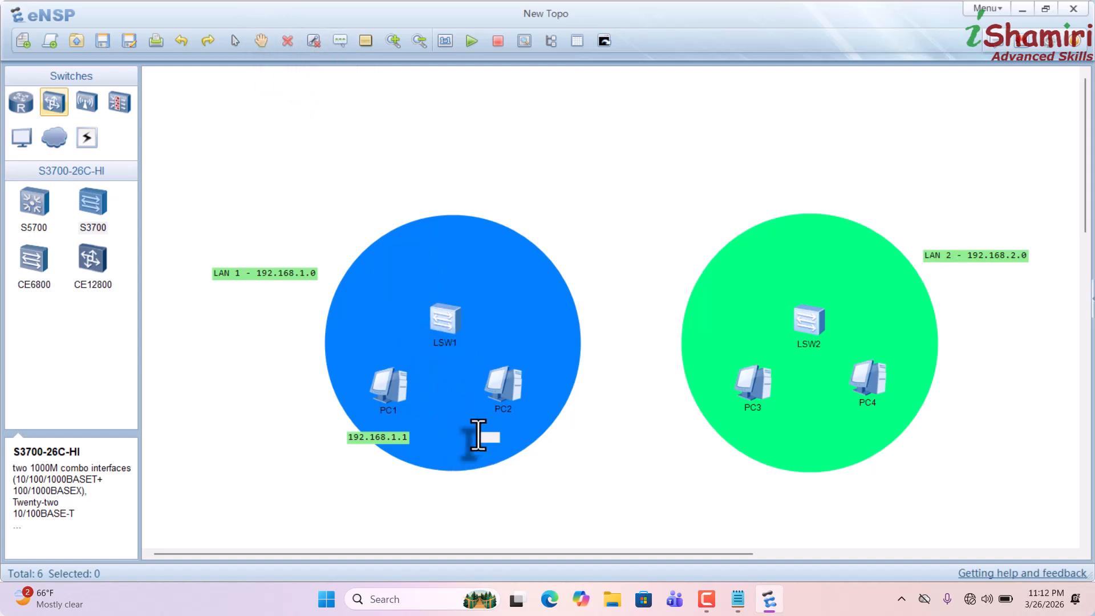
left_click(479, 436)
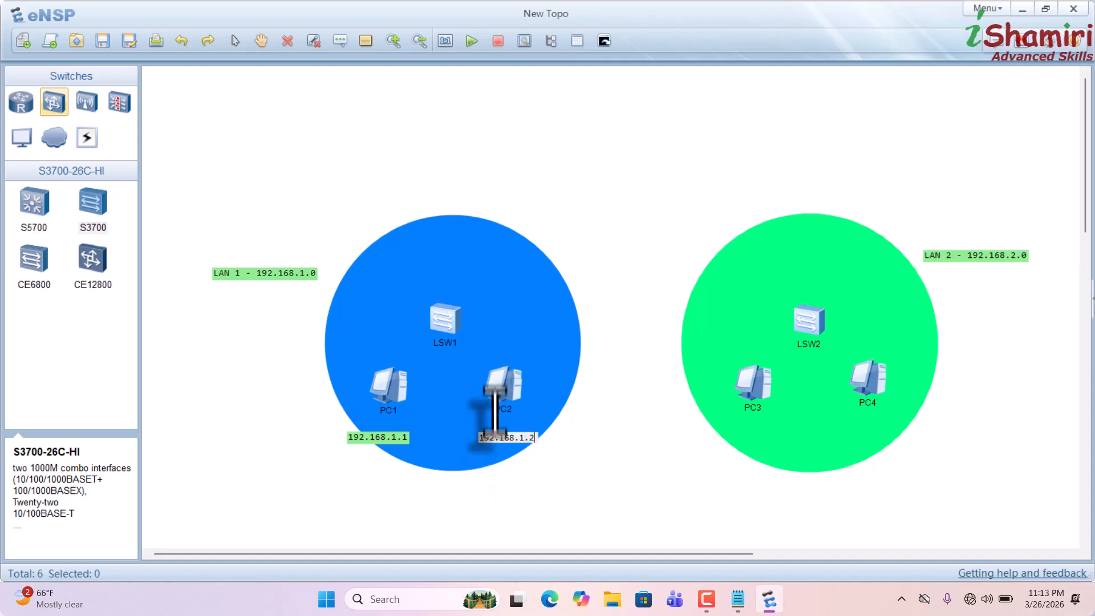
left_click(477, 529)
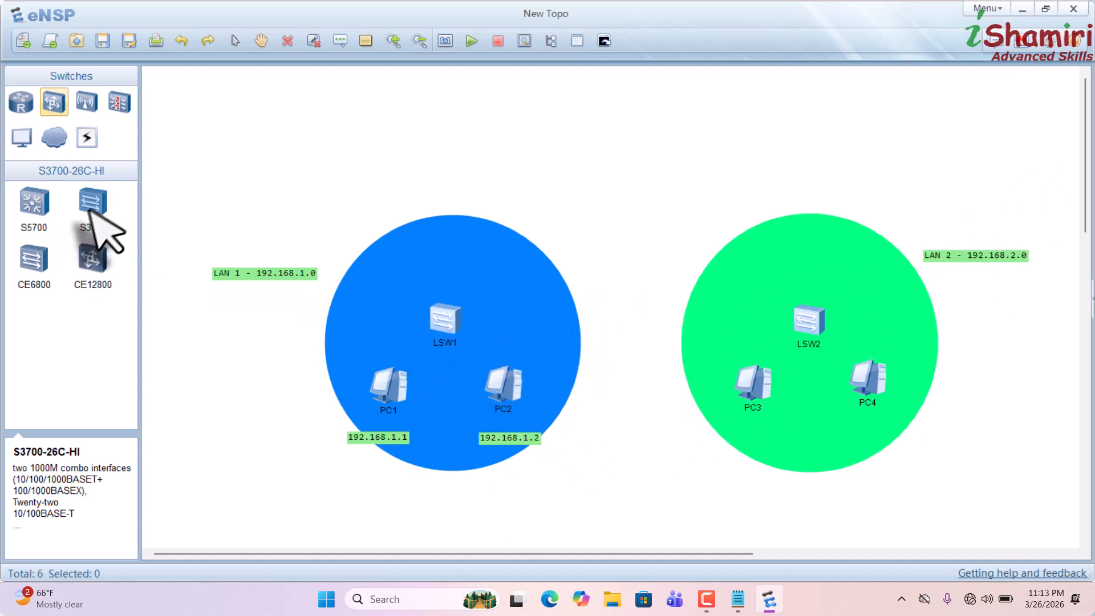
Step: Label PC3 with "192.168.2.1" and PC4 with "192.168.2.2" beneath their icons in the green circle
left_click(340, 40)
left_click(723, 432)
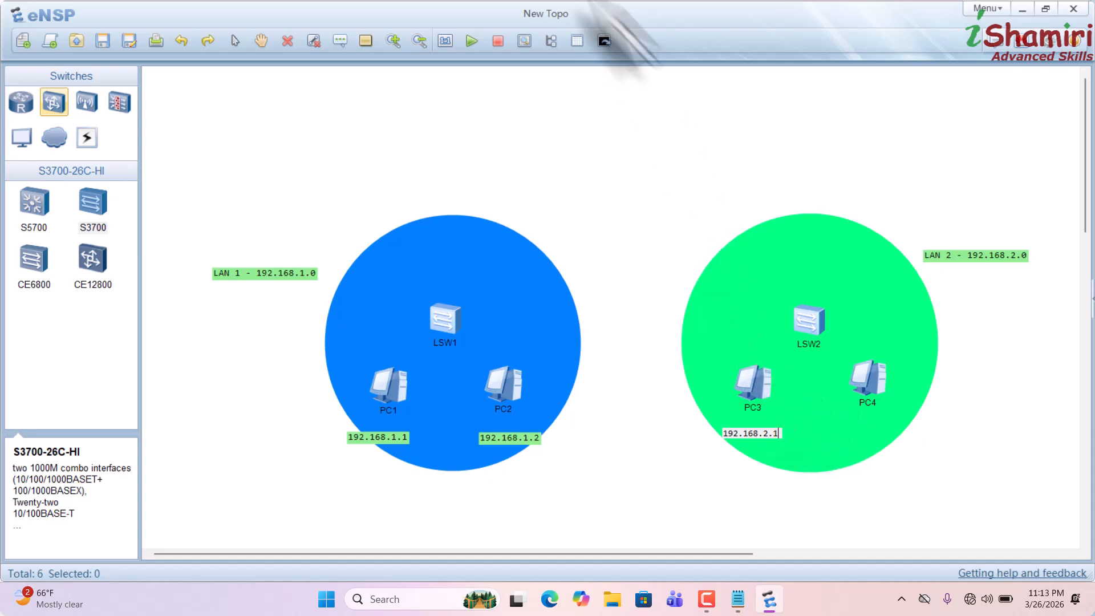
left_click(340, 41)
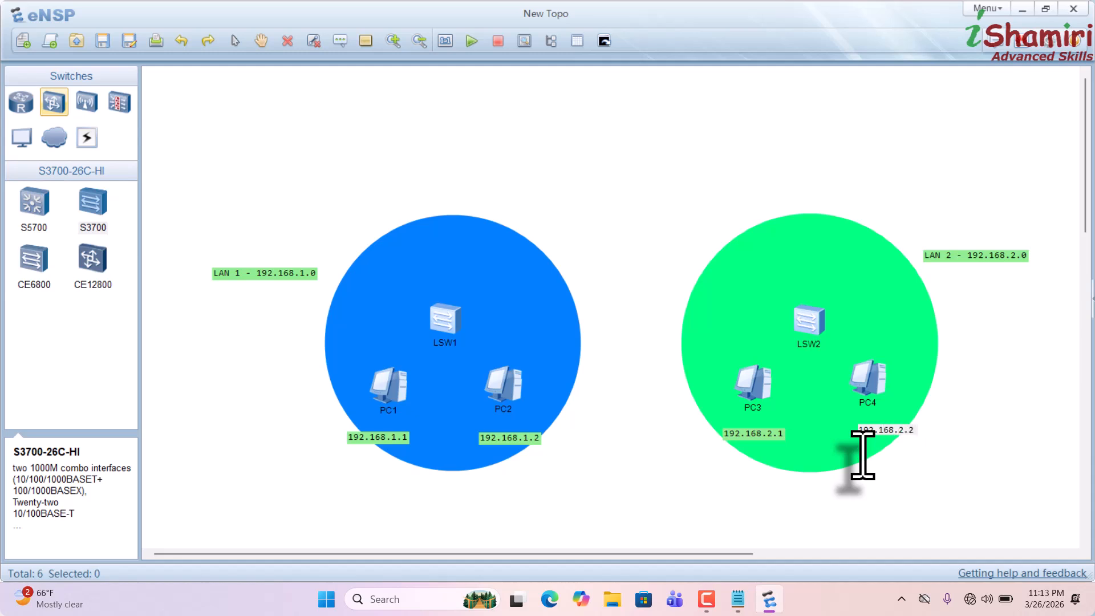
left_click(808, 450)
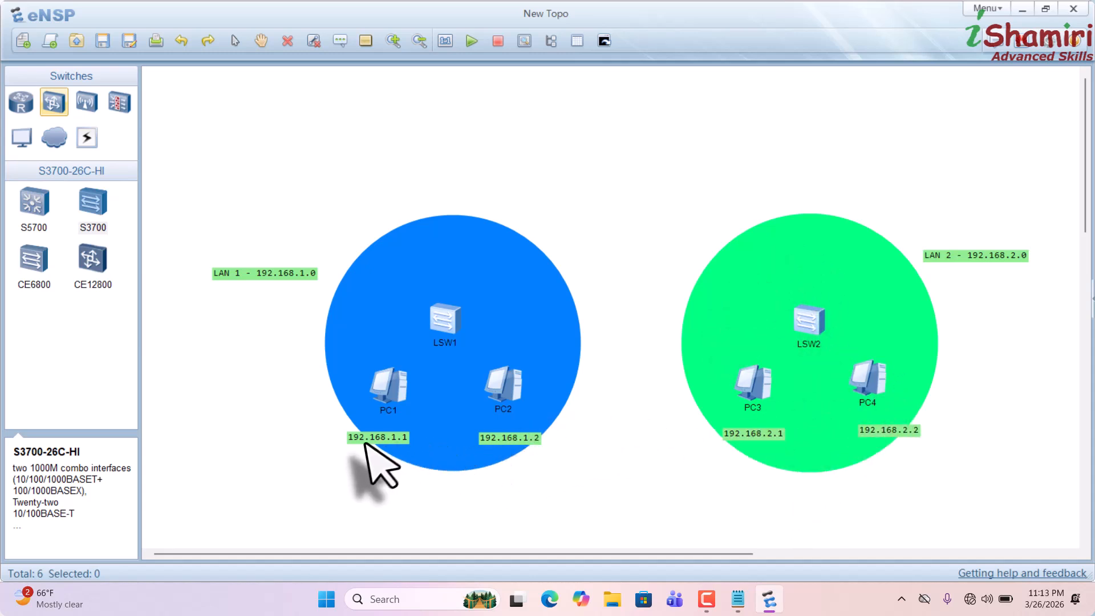
Step: Move the four PC address labels outward toward the lower edges of their circles
left_click_drag(362, 436, 350, 434)
left_click_drag(504, 436, 531, 432)
left_click_drag(381, 442, 365, 439)
left_click_drag(758, 440, 736, 441)
left_click_drag(876, 429, 892, 422)
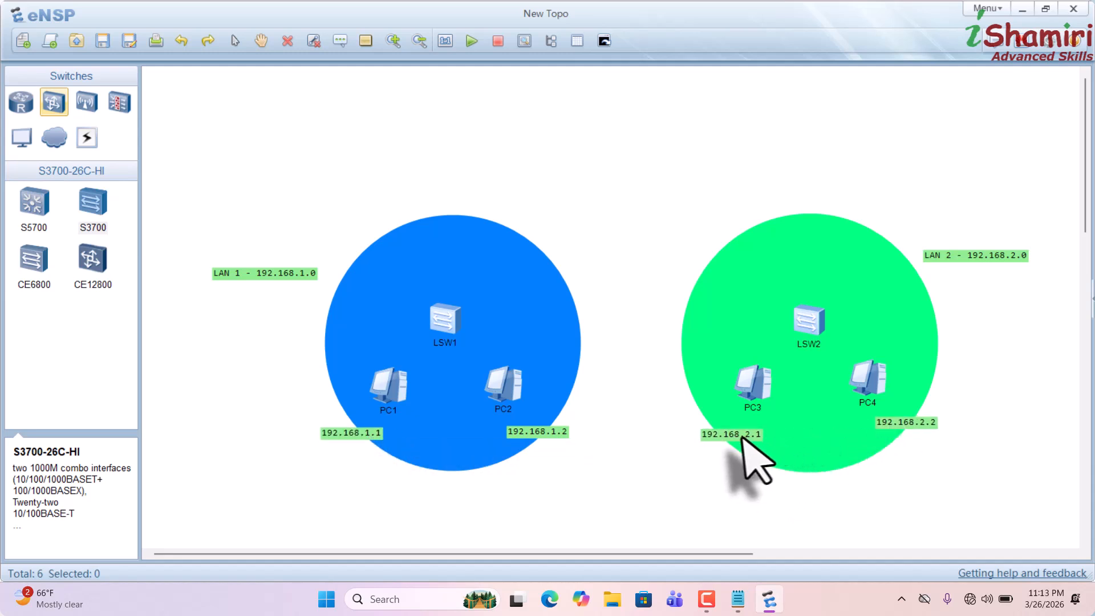
left_click_drag(742, 439, 734, 434)
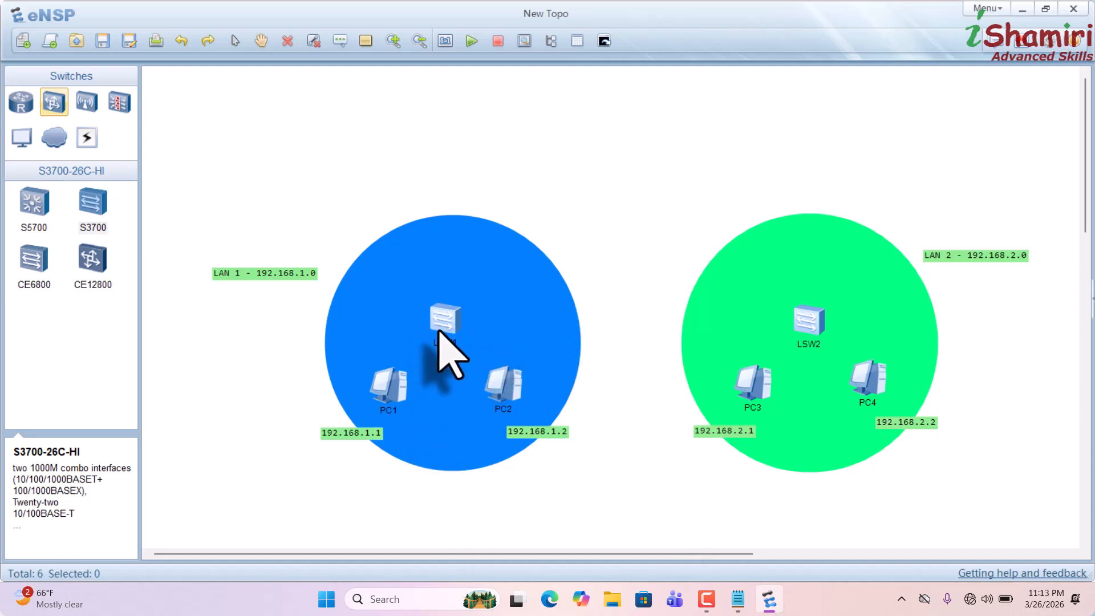
Step: Start PC1, PC2 and switch LSW1 in the blue circle
right_click(391, 388)
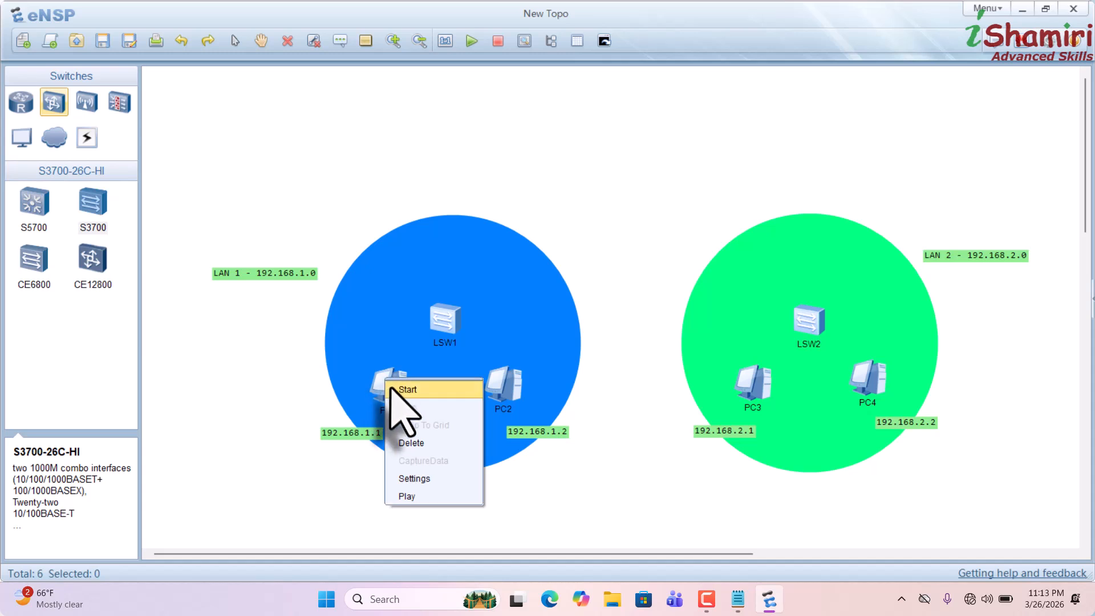
left_click(400, 389)
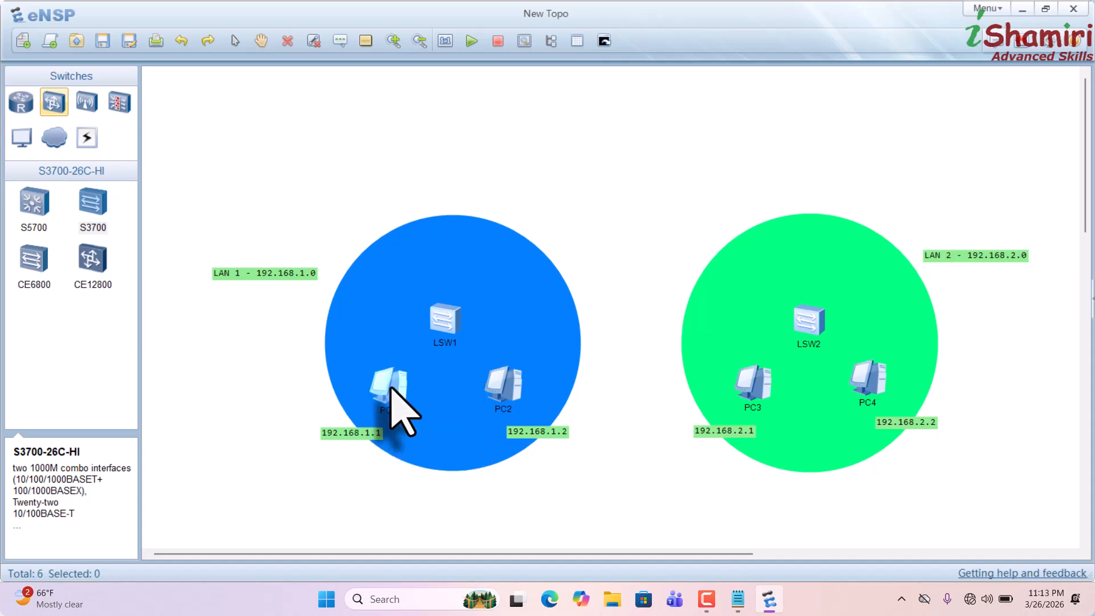
right_click(499, 385)
left_click(512, 397)
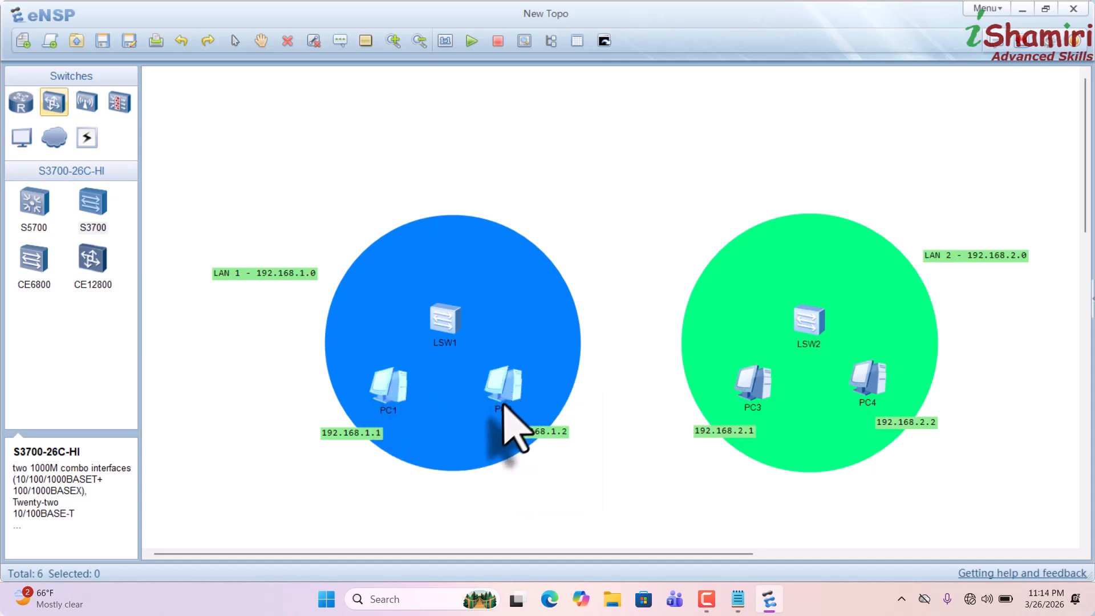
right_click(442, 316)
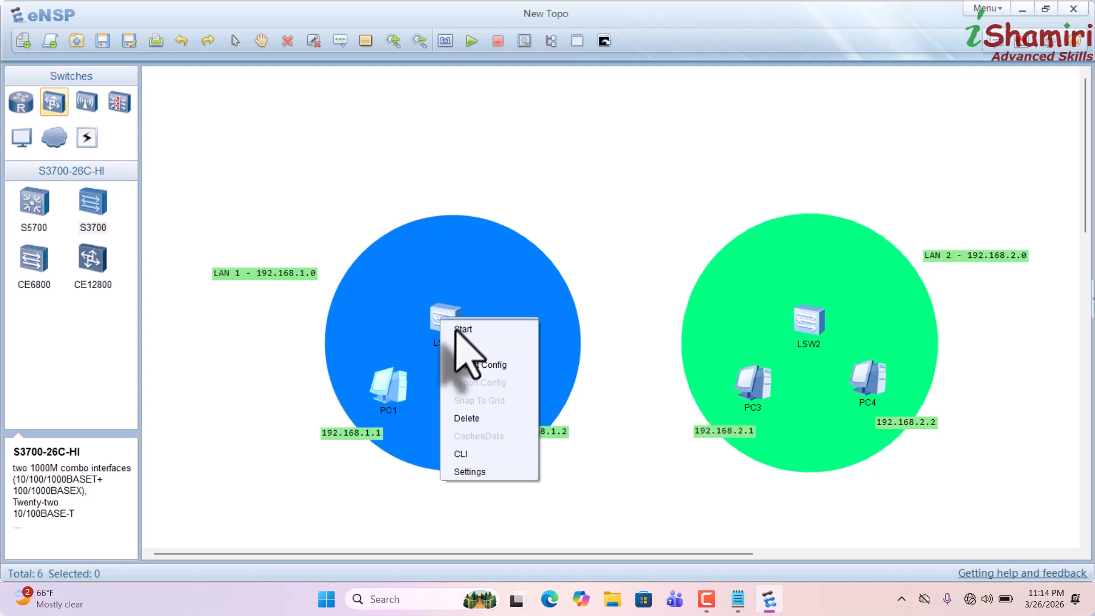
left_click(448, 322)
Step: Open the LSW1 console, bring up its <Huawei> command prompt, and minimise the console window
double_click(440, 328)
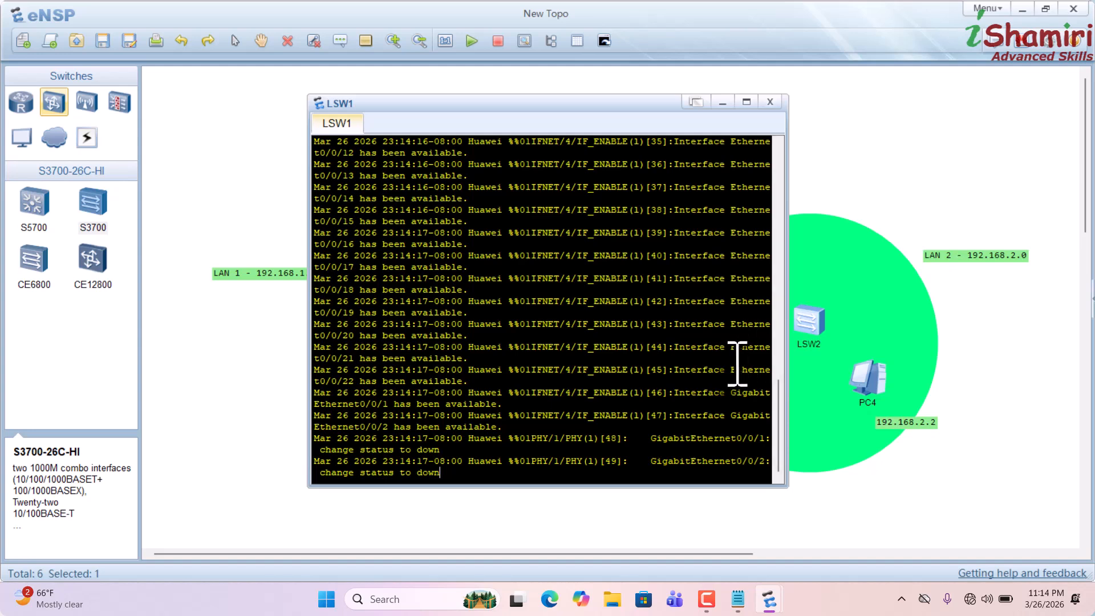
key("Return")
key("Return")
key("Return")
key("Return")
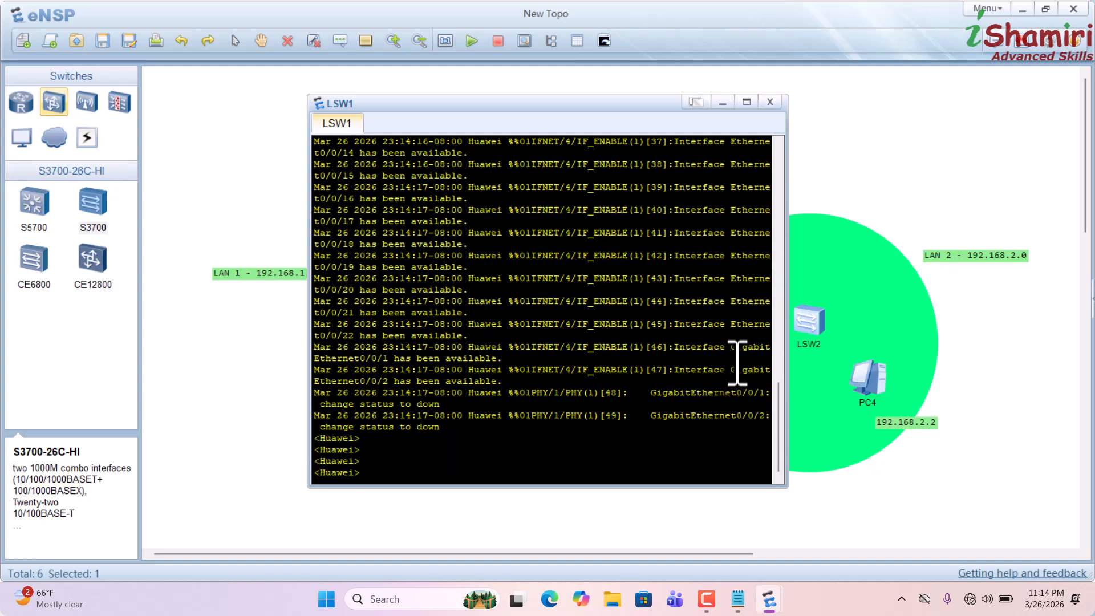
left_click_drag(395, 96, 594, 121)
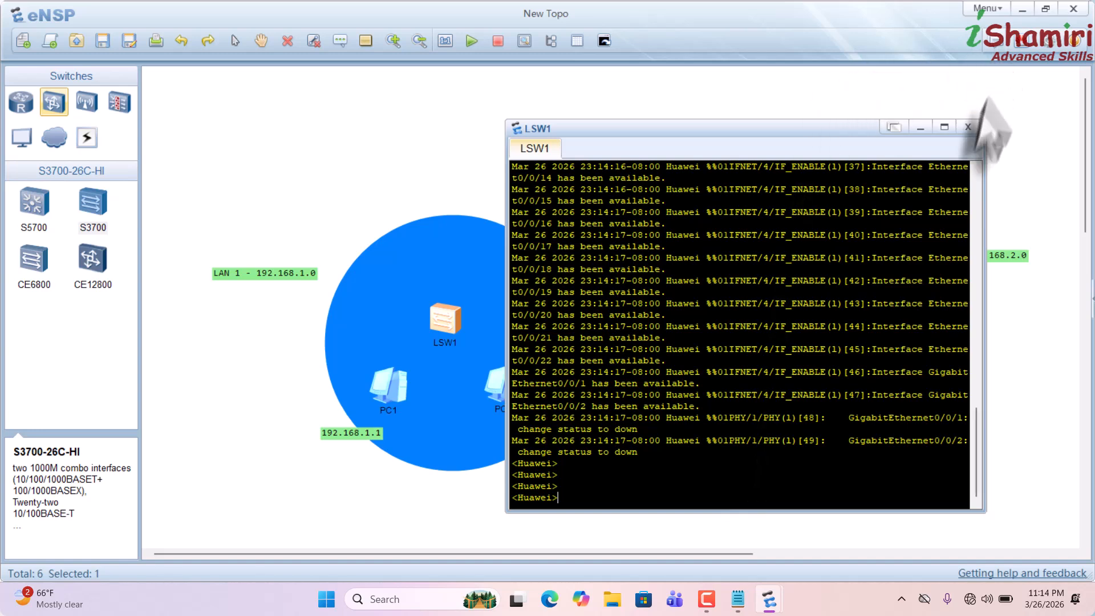
left_click(920, 127)
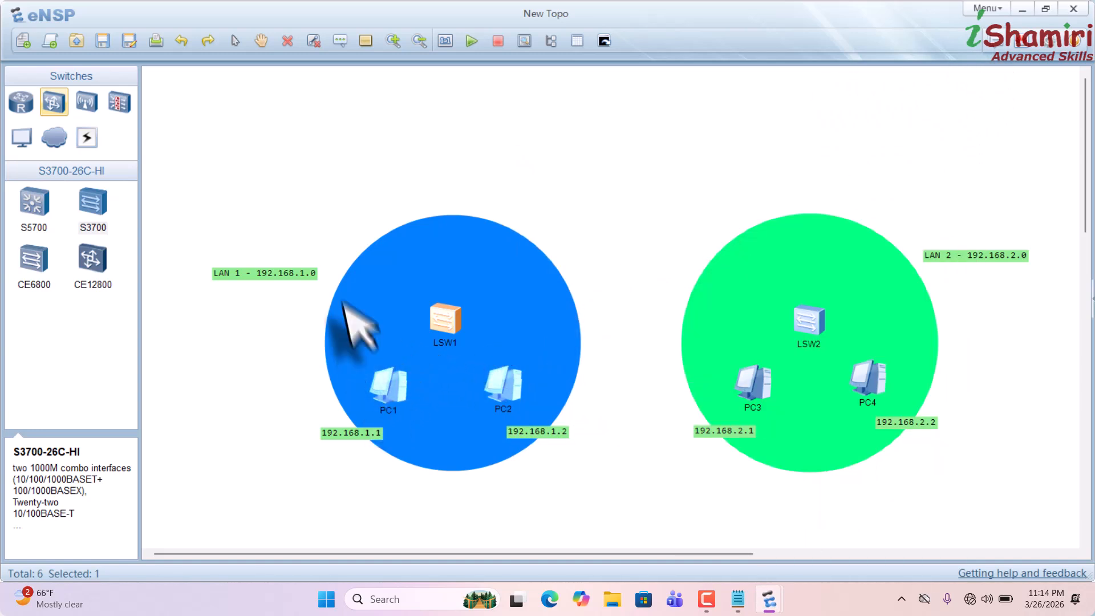
Step: Connect PC1 to port Ethernet 0/0/1 of switch LSW1 with a Copper Ethernet cable
left_click(87, 138)
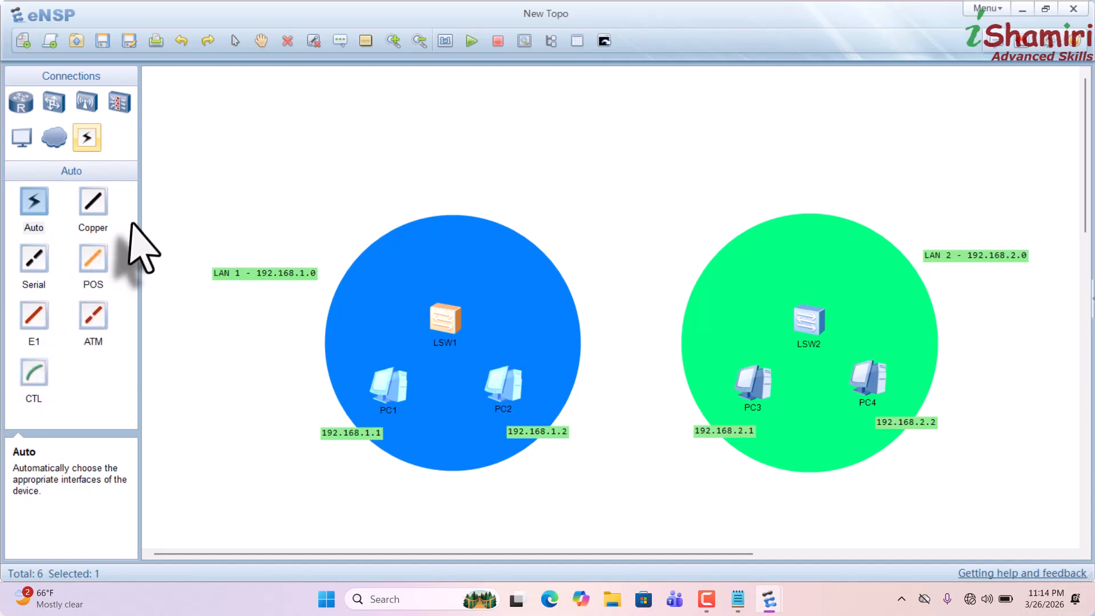
left_click(92, 206)
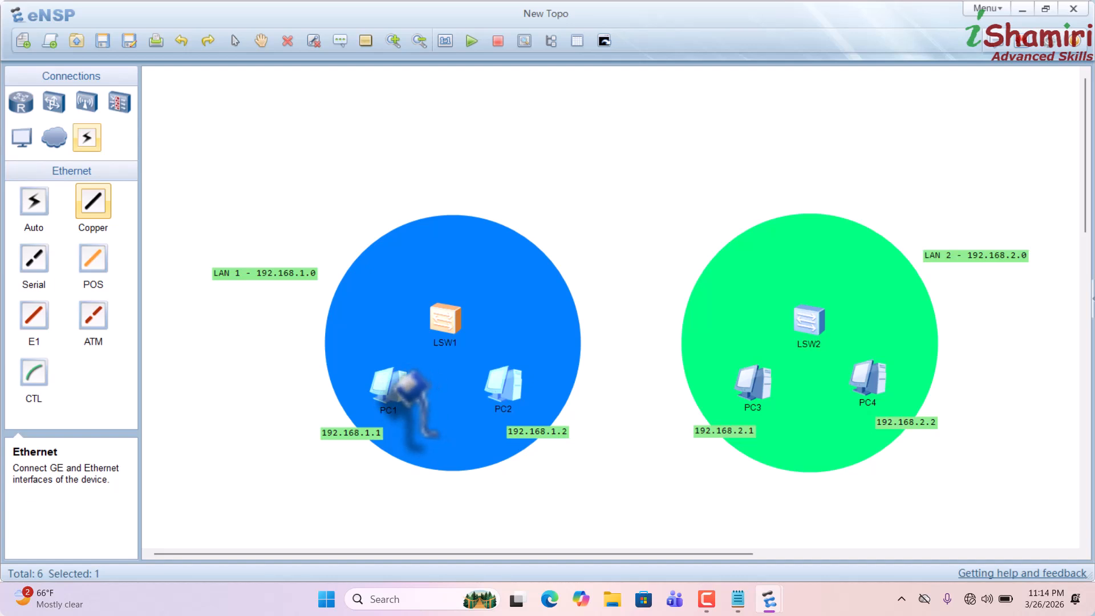
left_click(393, 391)
left_click(438, 398)
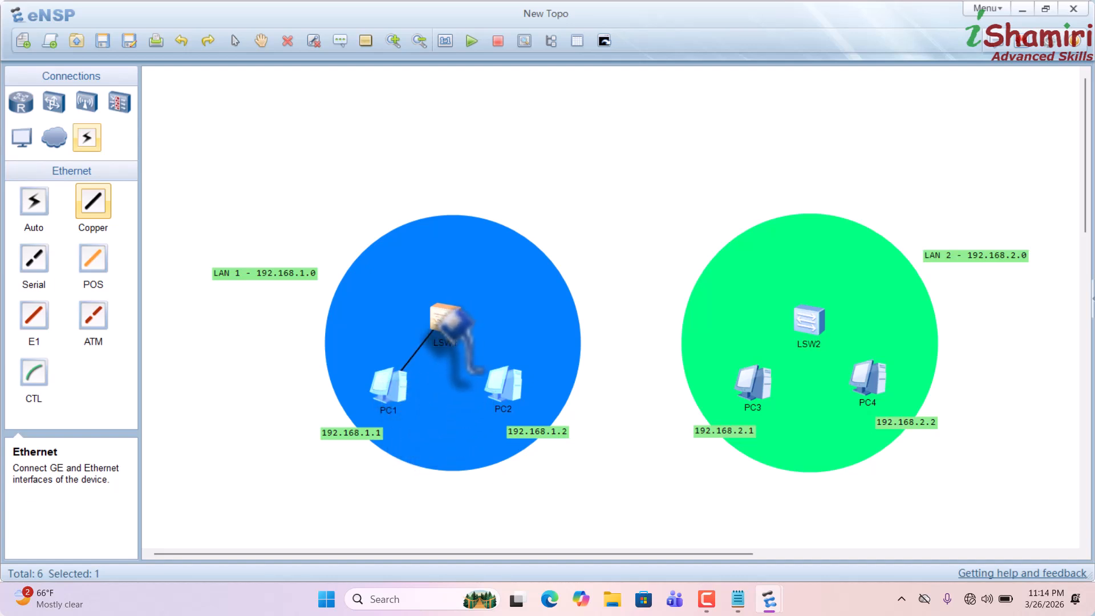
left_click(445, 319)
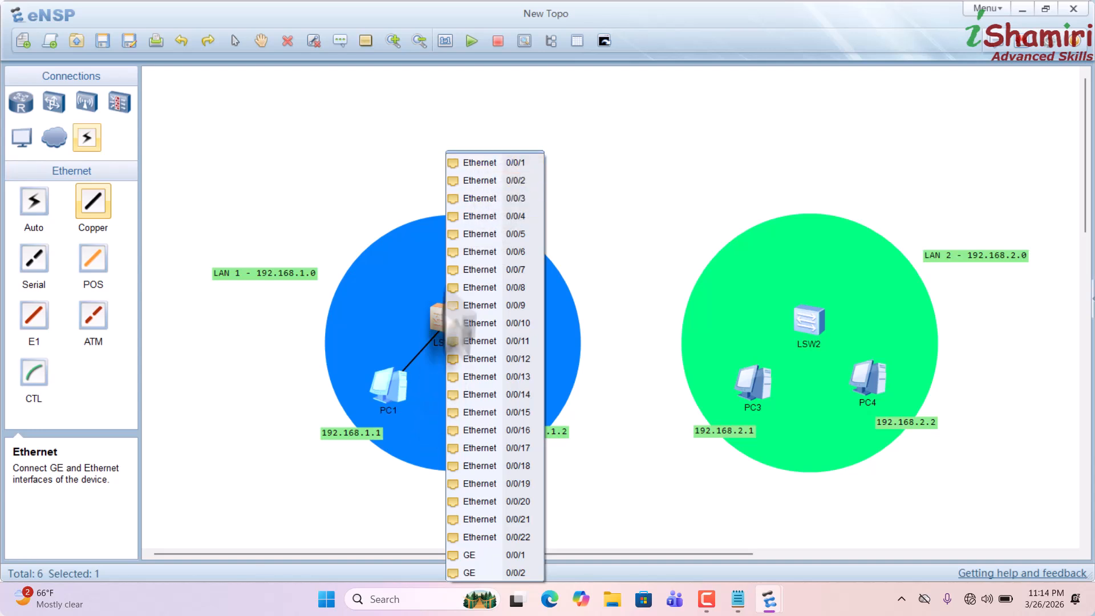
left_click(492, 166)
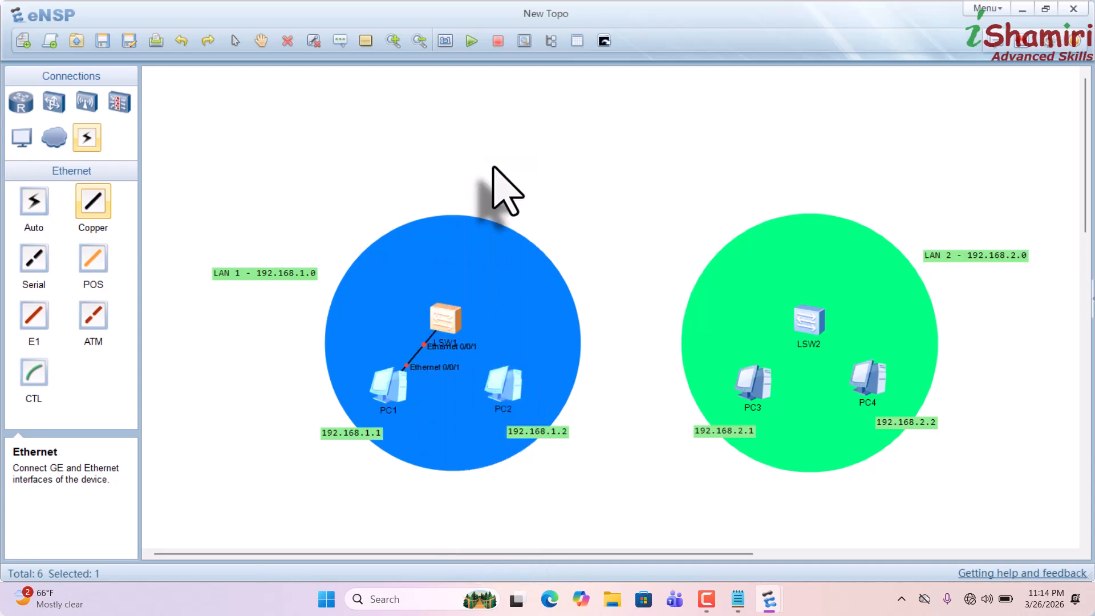
Step: Cable PC2's Ethernet 0/0/1 port to port Ethernet 0/0/2 of LSW1
left_click(517, 395)
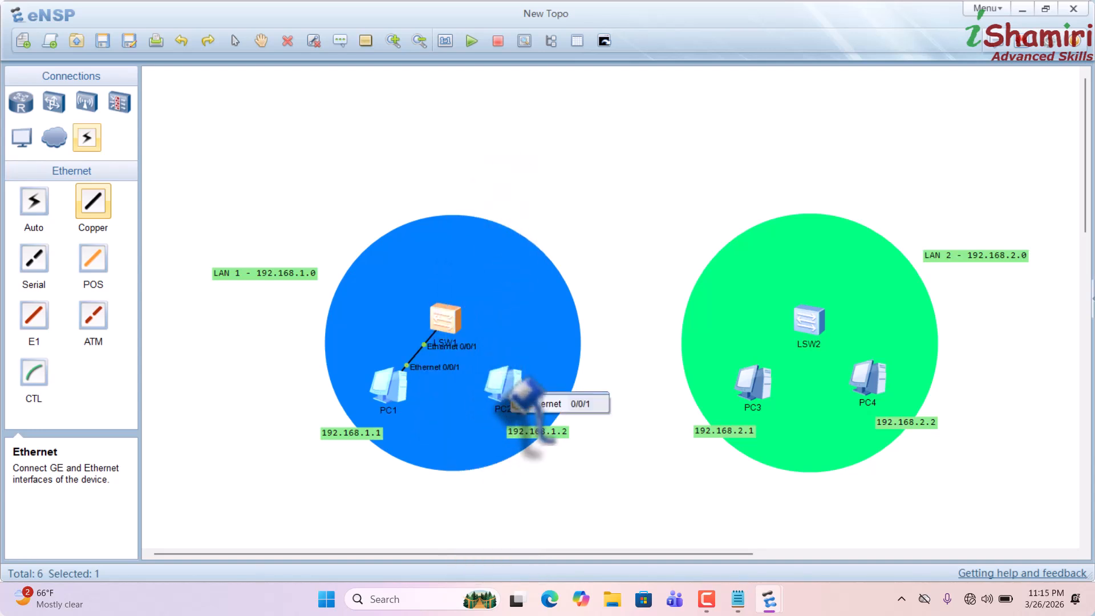
left_click(545, 405)
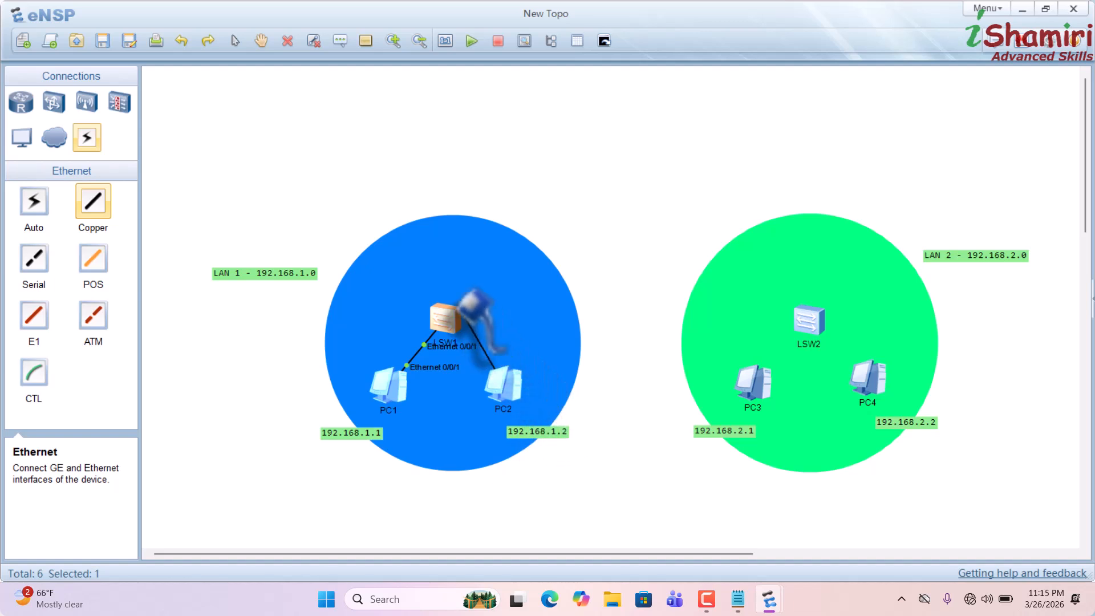
left_click(444, 319)
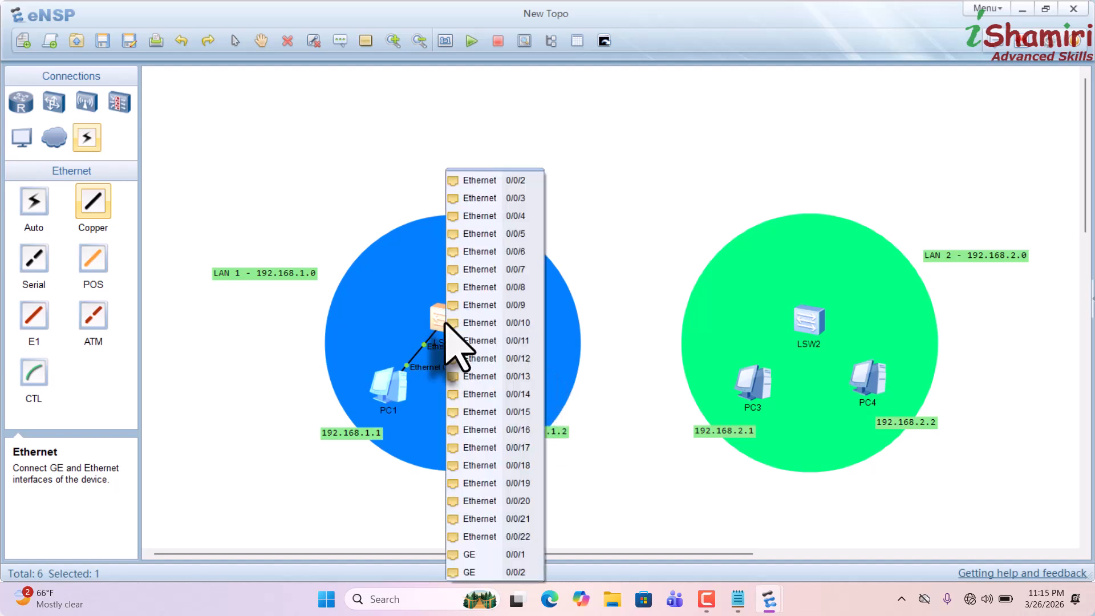
left_click(526, 181)
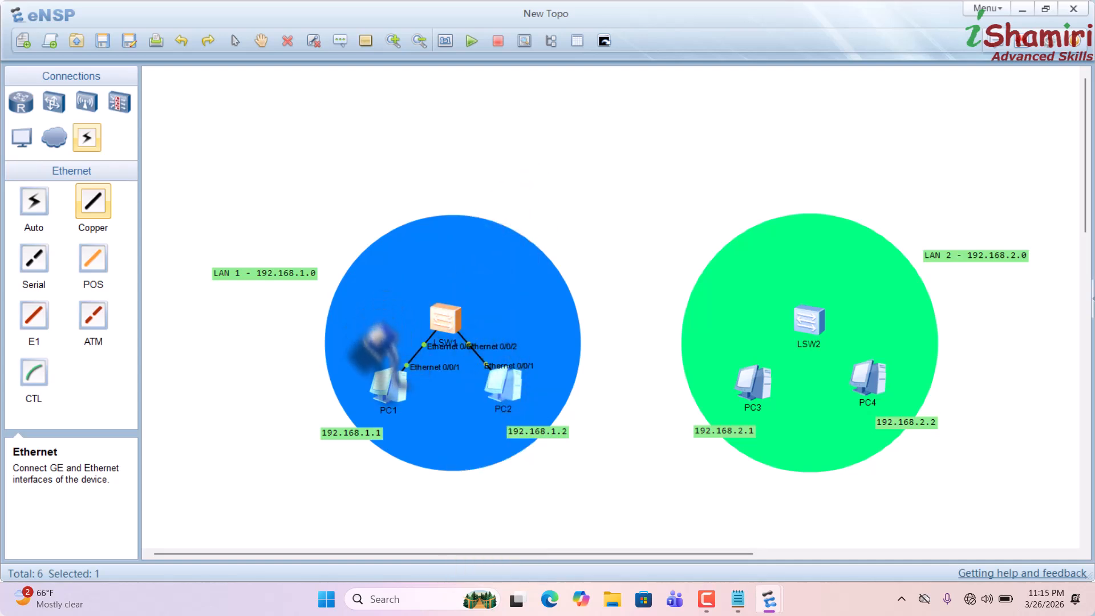
Step: Reposition PC1, PC2, the interface labels and the 192.168.1.2 label in the blue circle so the port names are readable
left_click_drag(510, 393, 520, 402)
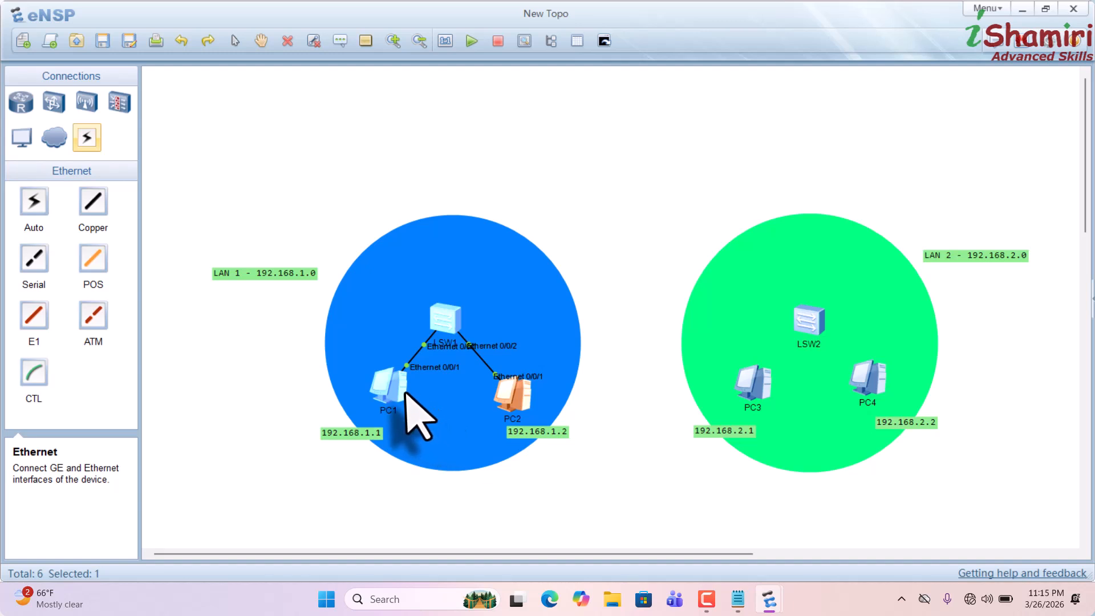
left_click_drag(406, 385, 370, 368)
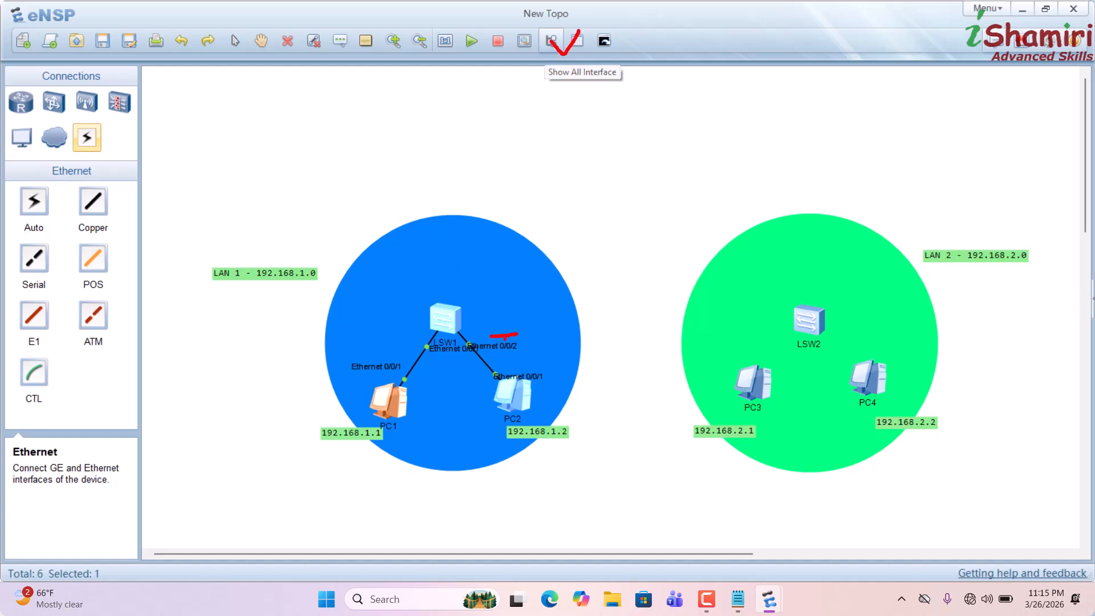
left_click_drag(436, 345, 387, 329)
left_click_drag(454, 344, 479, 332)
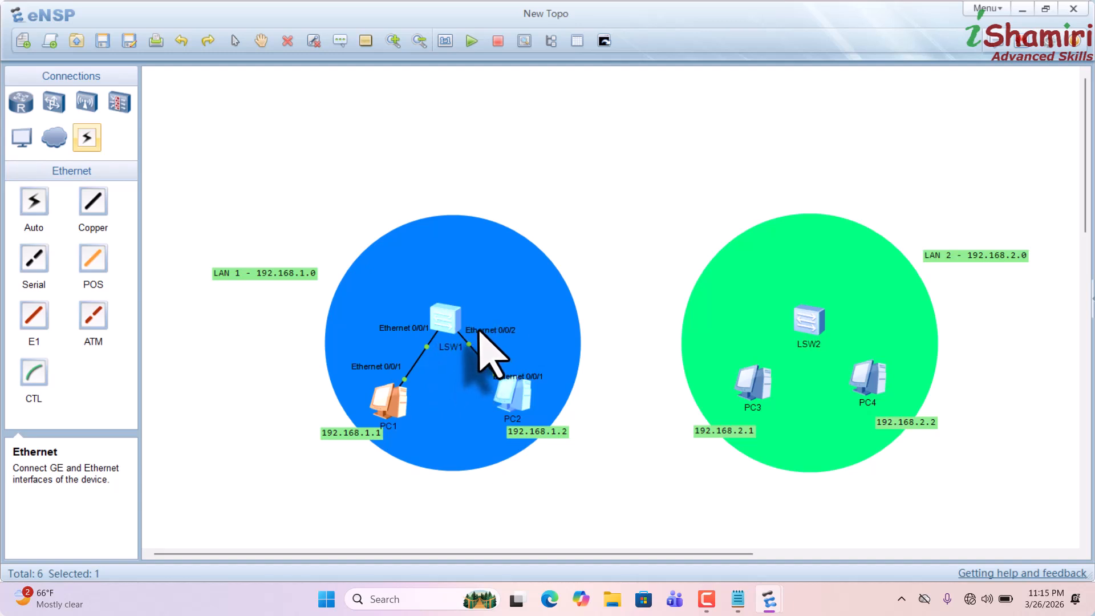
left_click_drag(528, 379, 530, 369)
left_click(514, 395)
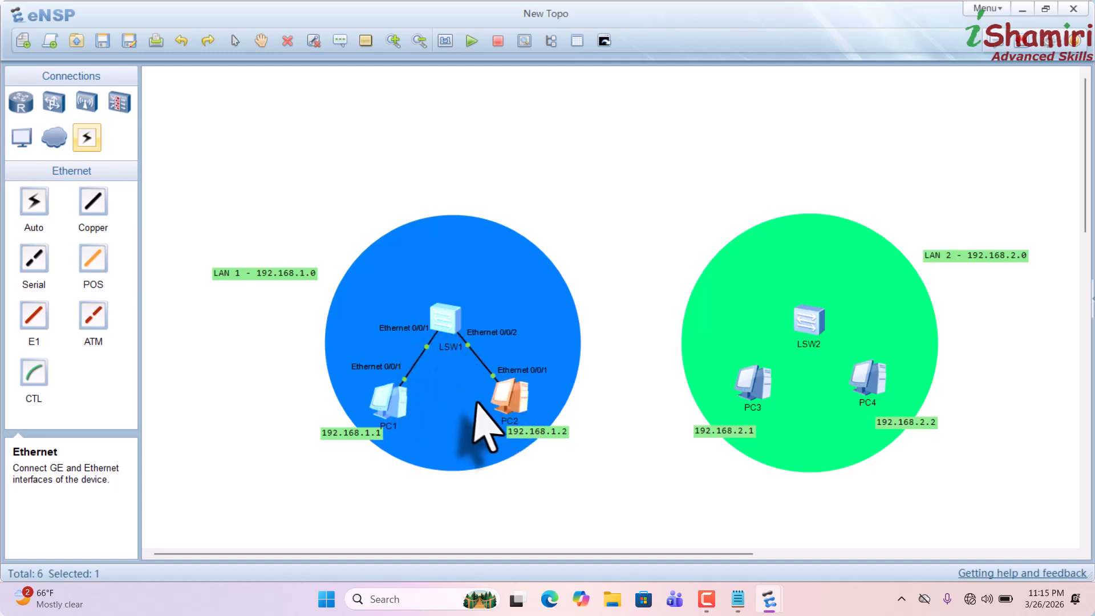
left_click_drag(508, 402, 504, 403)
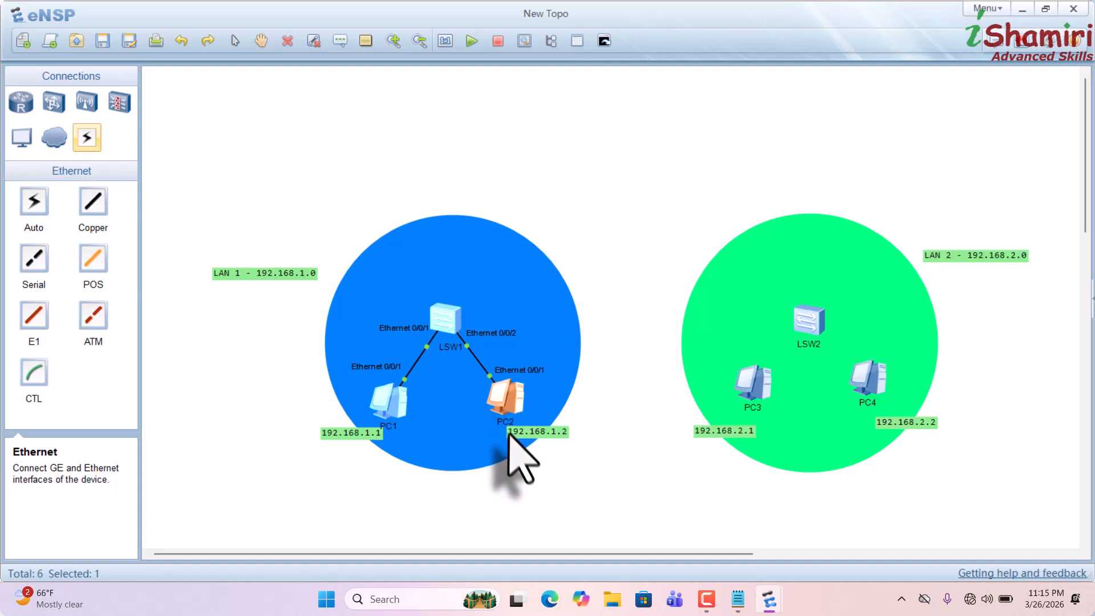
left_click_drag(512, 399, 519, 402)
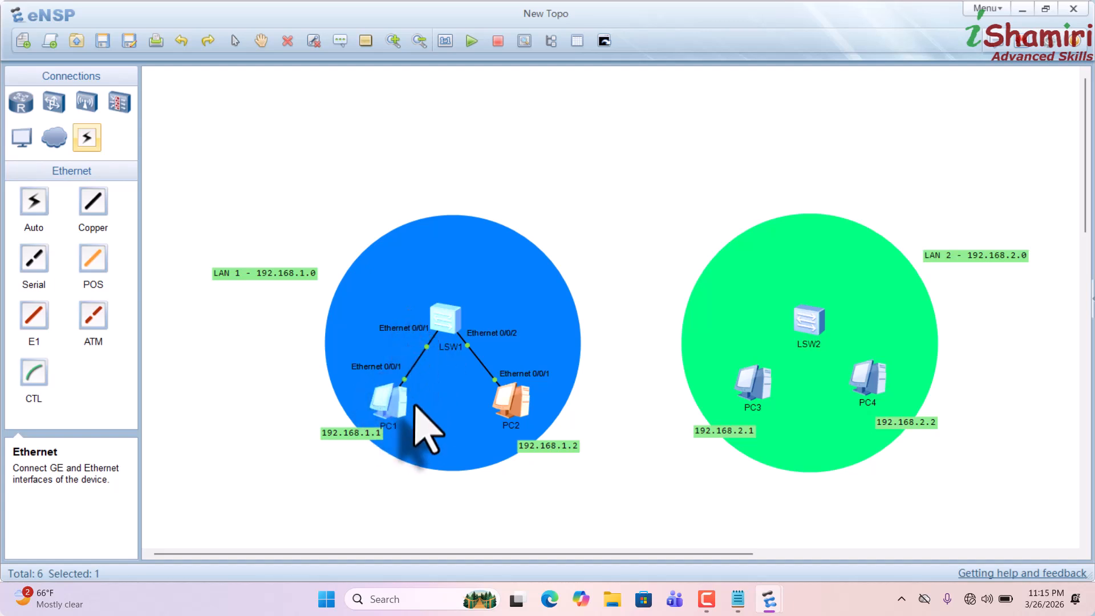
Step: Give PC1 the static IPv4 address 192.168.1.1 with subnet mask 255.255.255.0 and apply the configuration
double_click(397, 406)
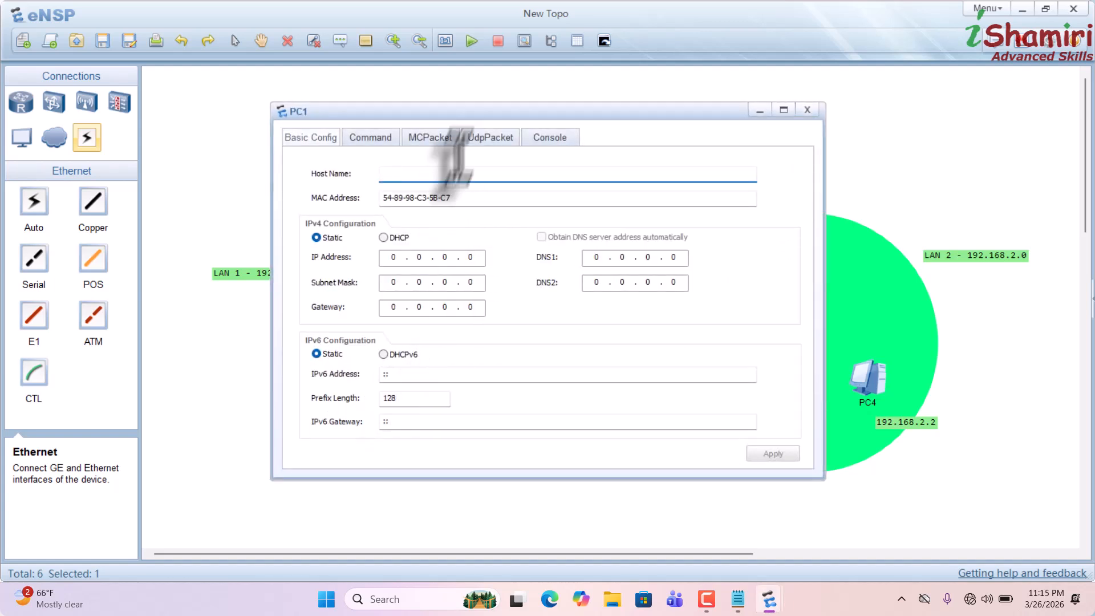
left_click_drag(485, 110, 625, 110)
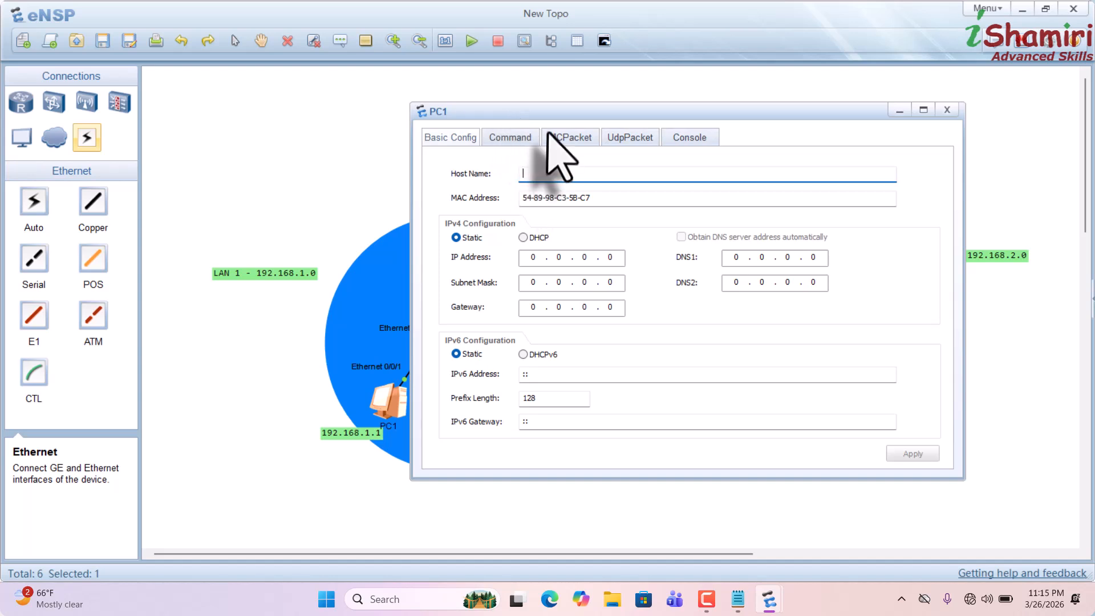
left_click_drag(555, 112, 616, 110)
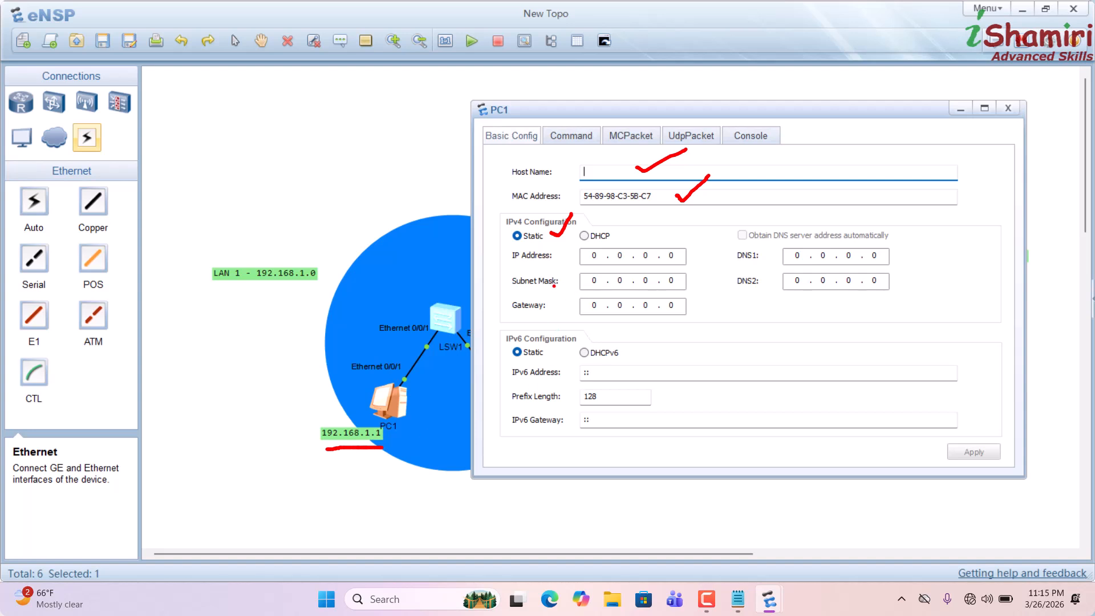
left_click(594, 255)
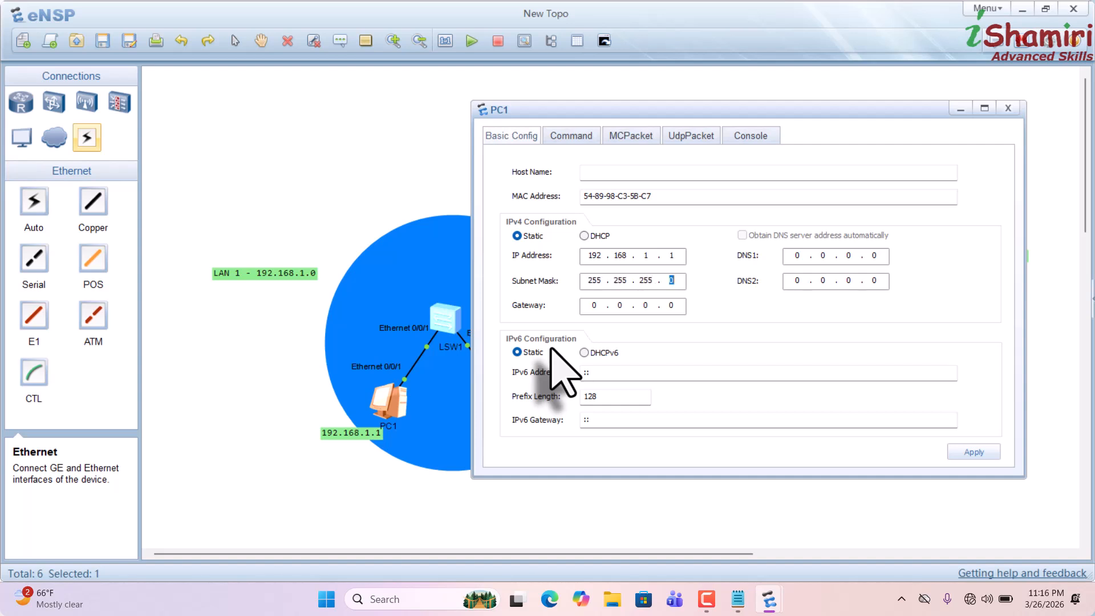
left_click(973, 453)
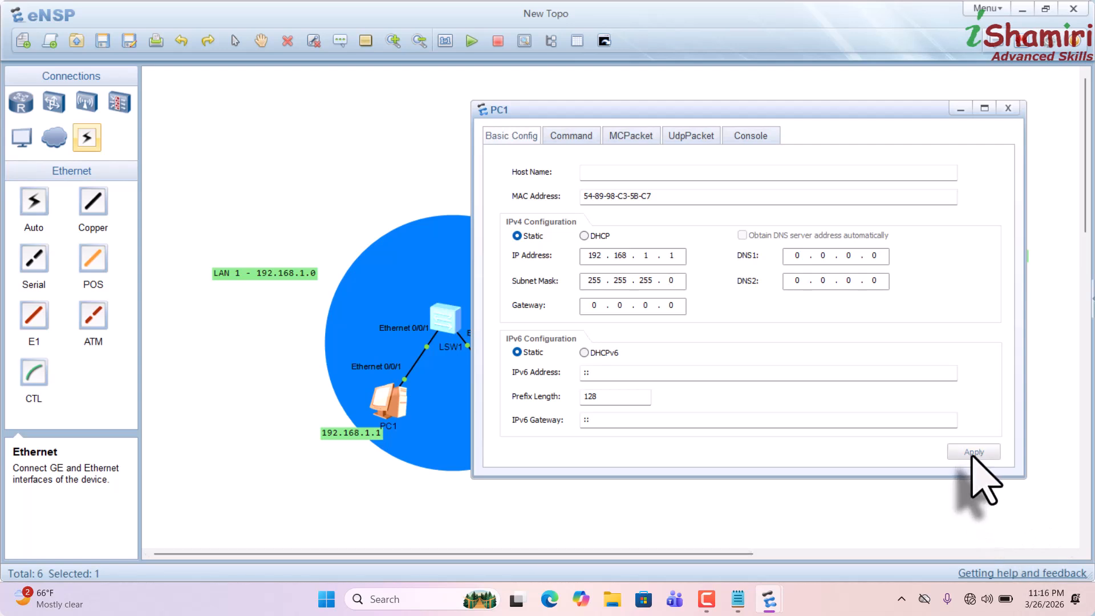
Step: Run ipconfig at PC1's command line to check its IP settings, and close the PC1 window
left_click(580, 135)
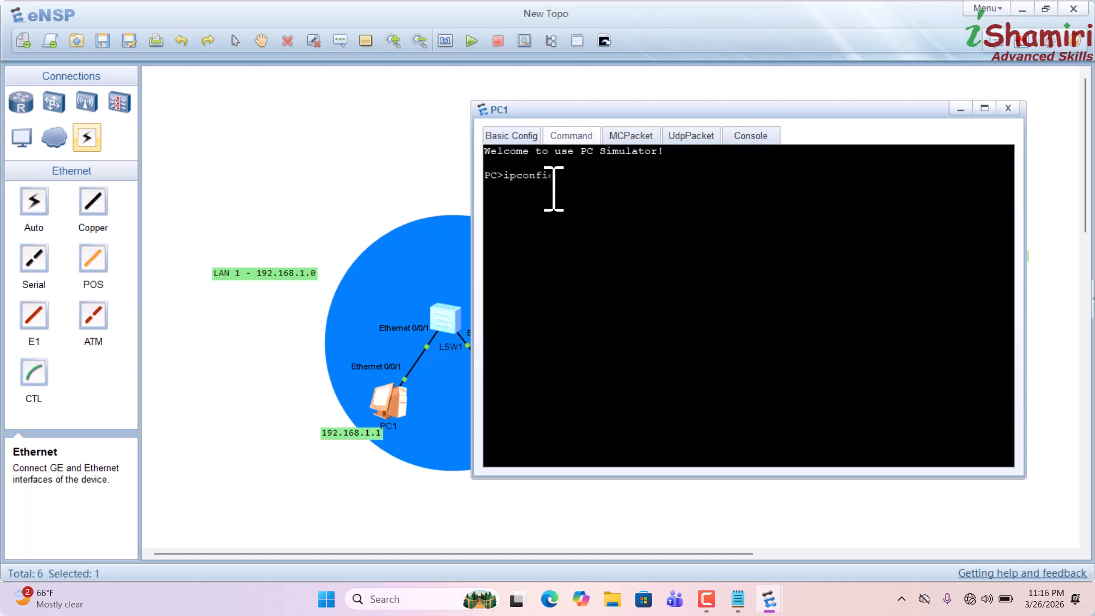
type("ipconfig")
key("Return")
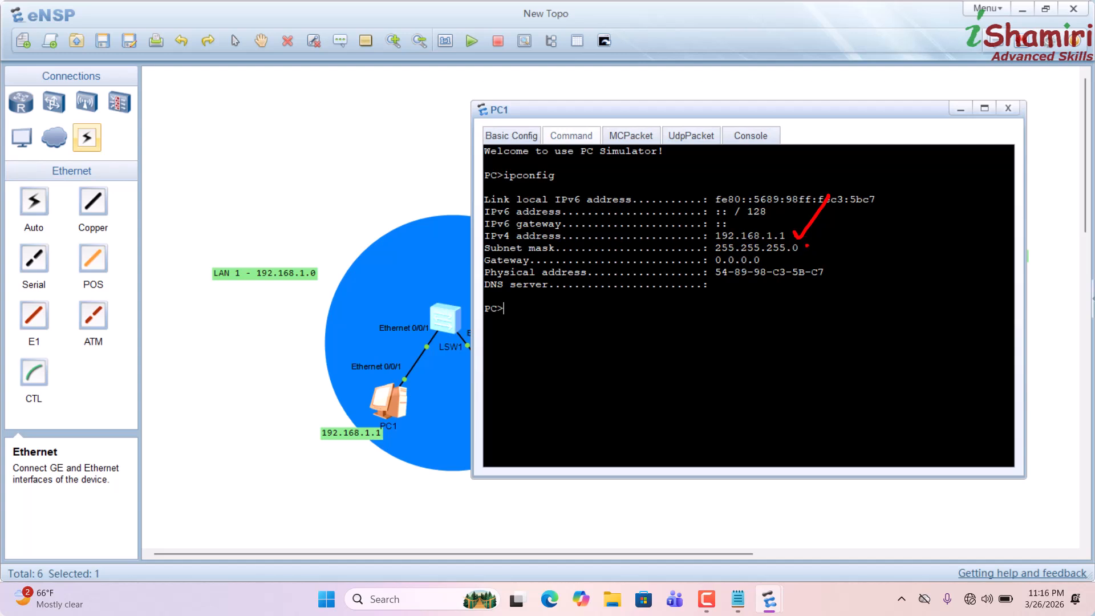
key("Escape")
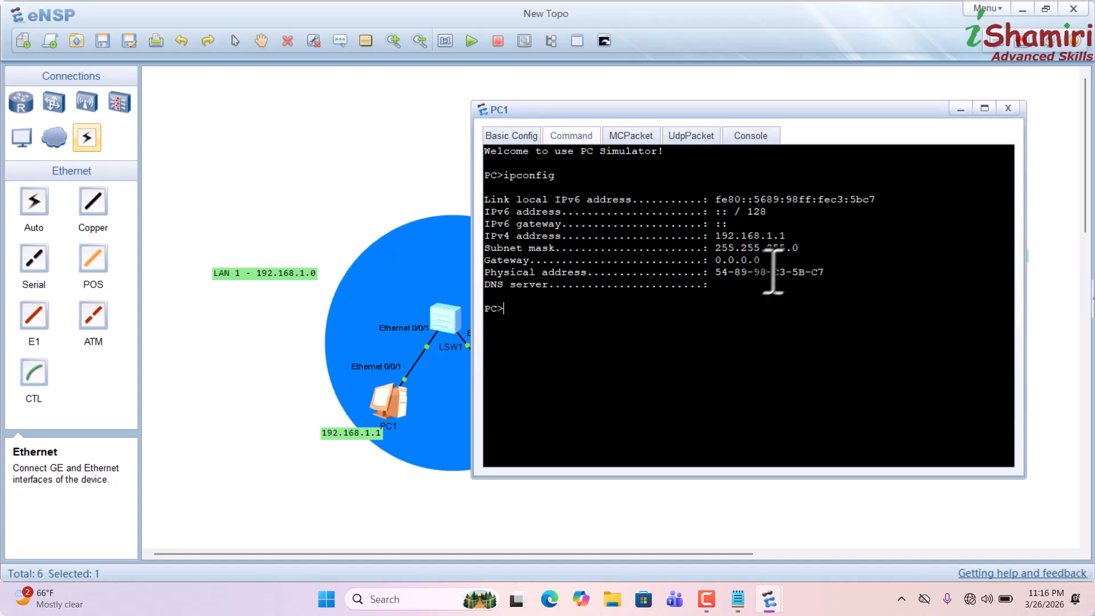
left_click(1008, 107)
Step: Give PC2 the static IPv4 address 192.168.1.2 with subnet mask 255.255.255.0 and apply the configuration
double_click(513, 411)
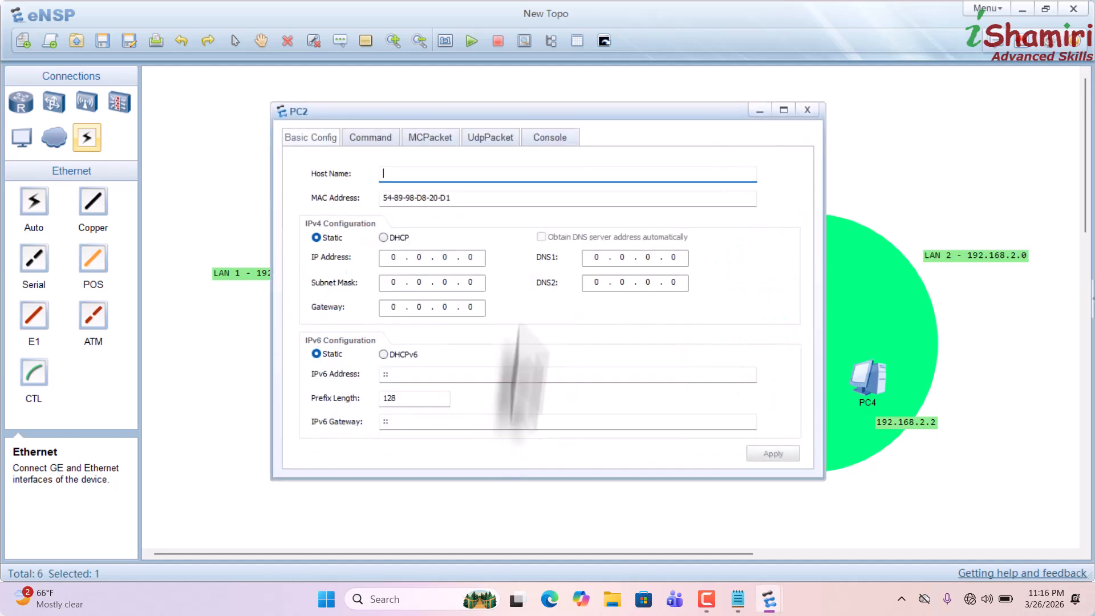
left_click_drag(546, 111, 842, 148)
left_click_drag(702, 147, 753, 124)
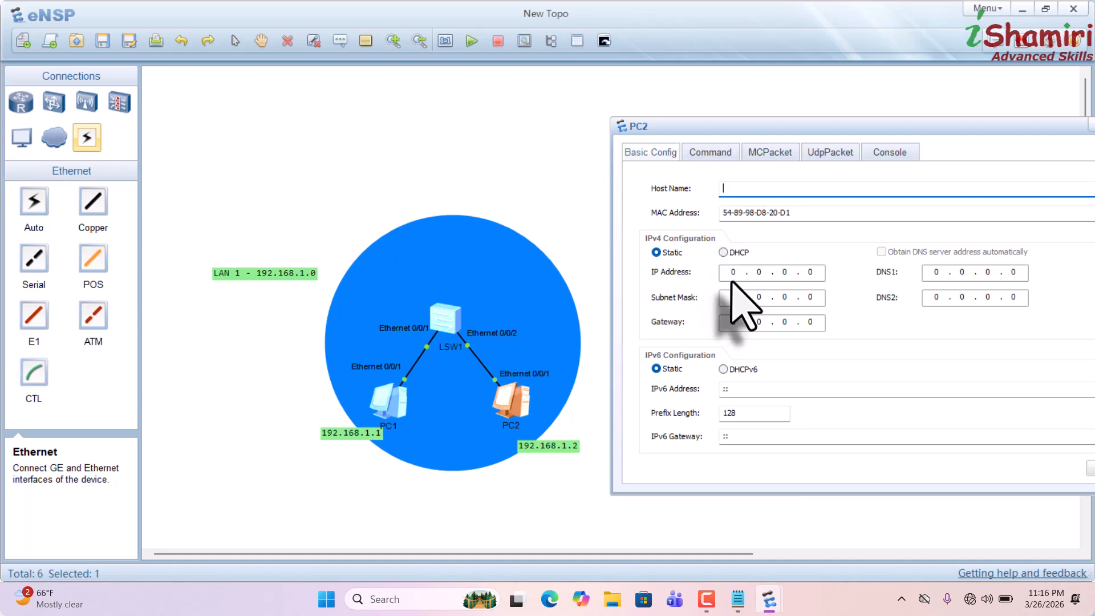
left_click(733, 273)
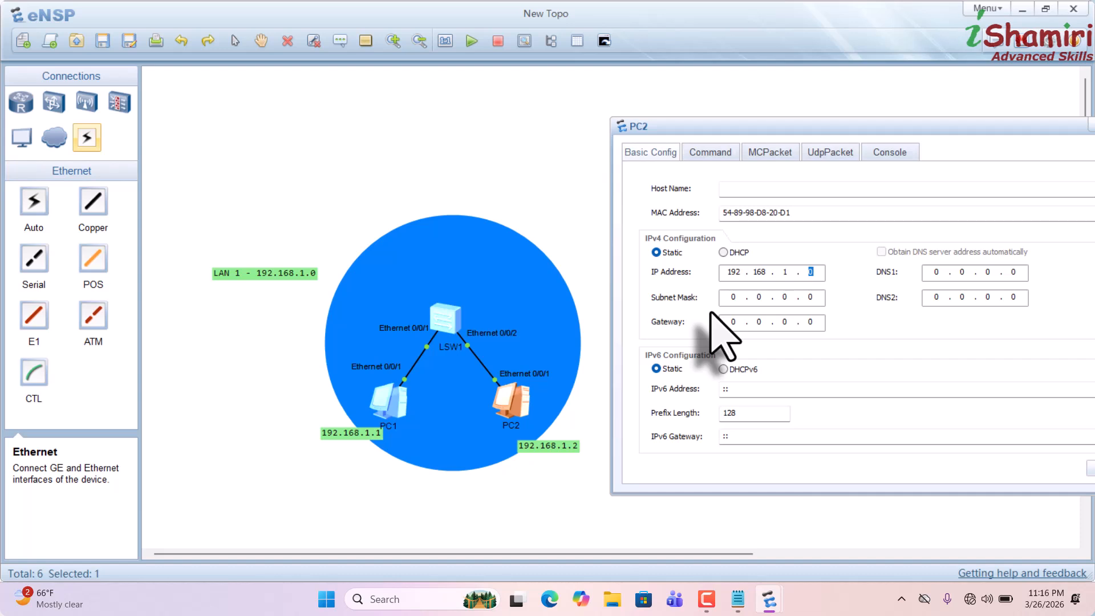
left_click(729, 298)
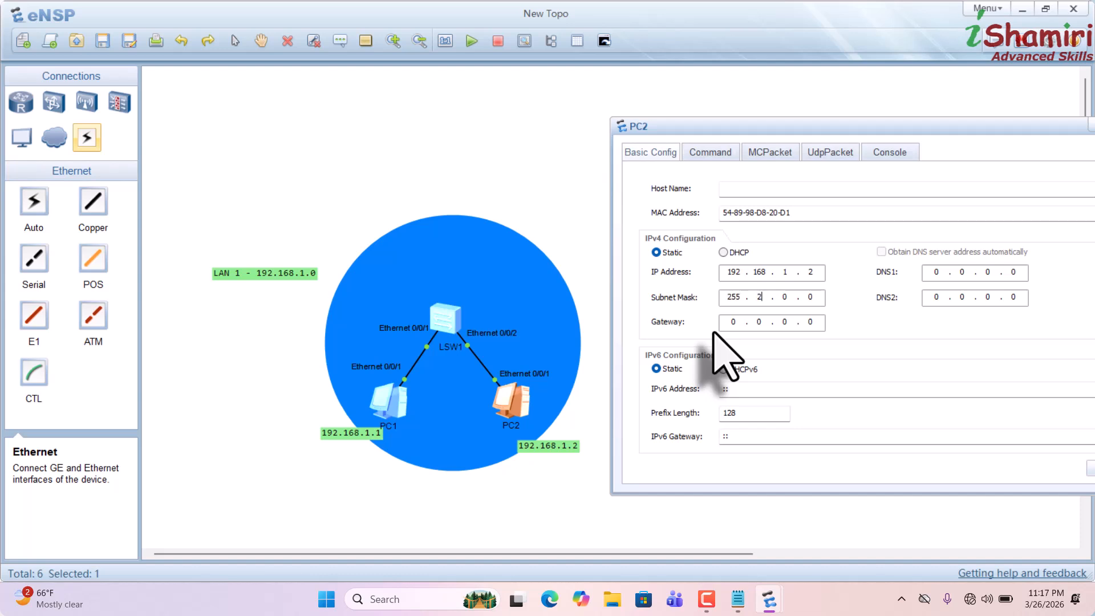
type("55 . 255")
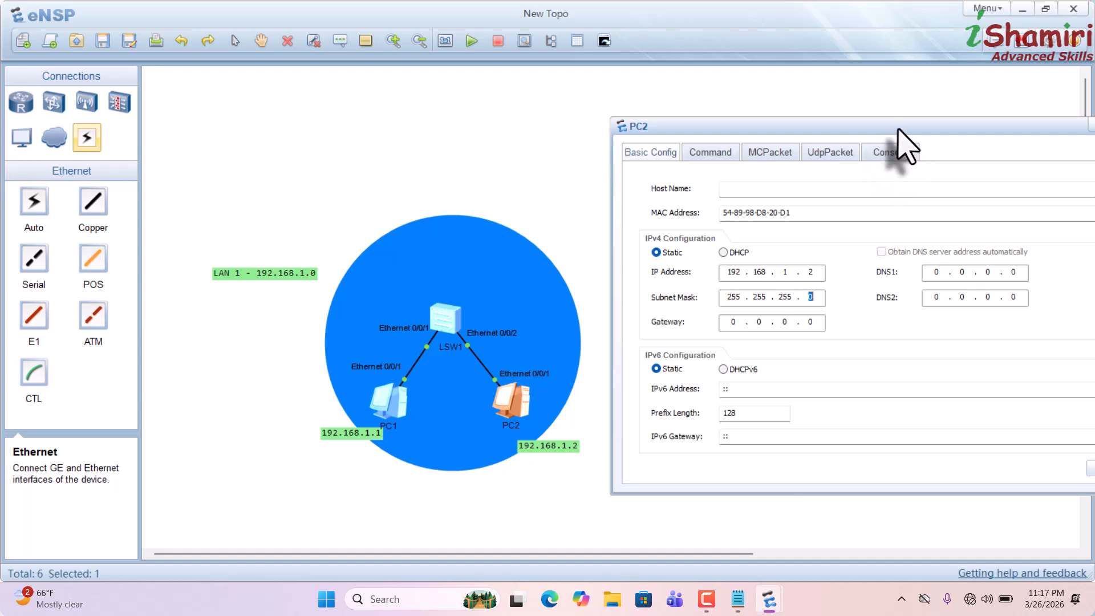
left_click_drag(908, 126, 758, 110)
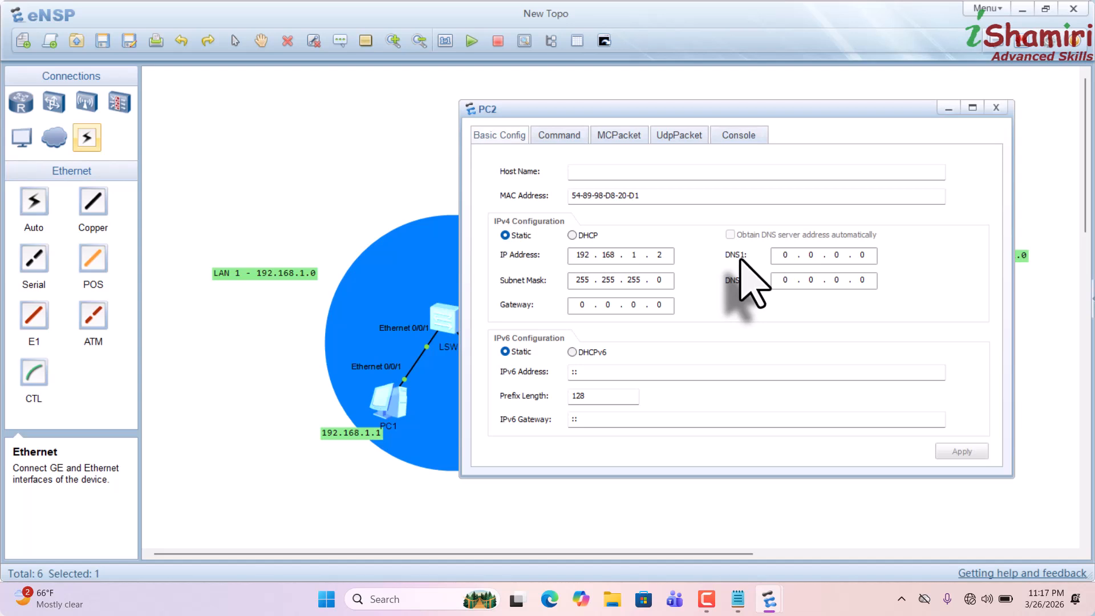
key("ctrl+2")
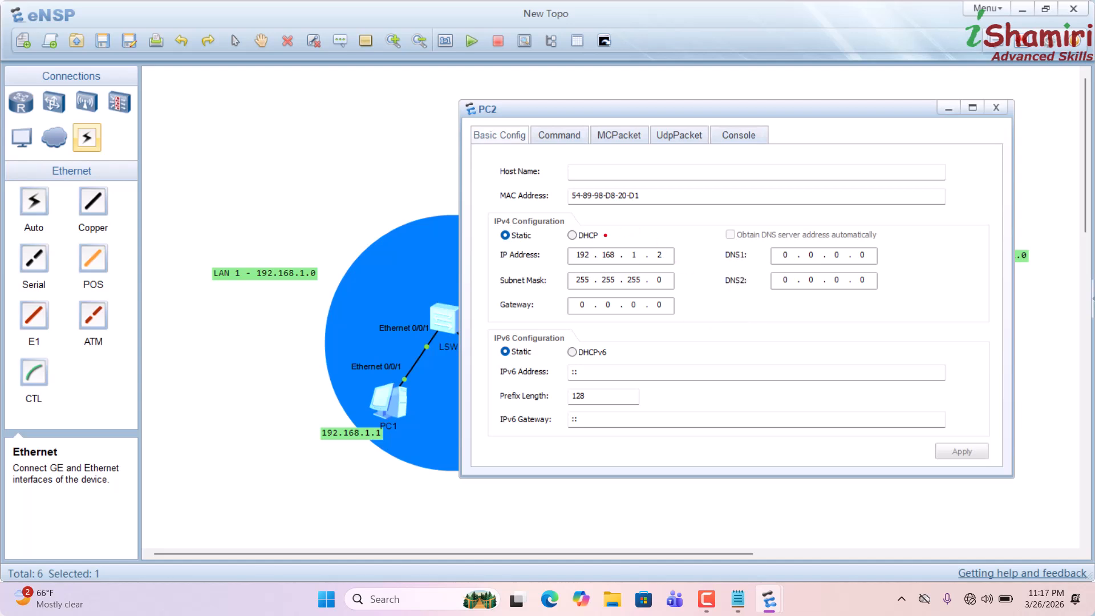
left_click_drag(614, 229, 632, 212)
Step: Run ipconfig at PC2's command line to check its IP settings, and close the PC2 window
left_click(562, 137)
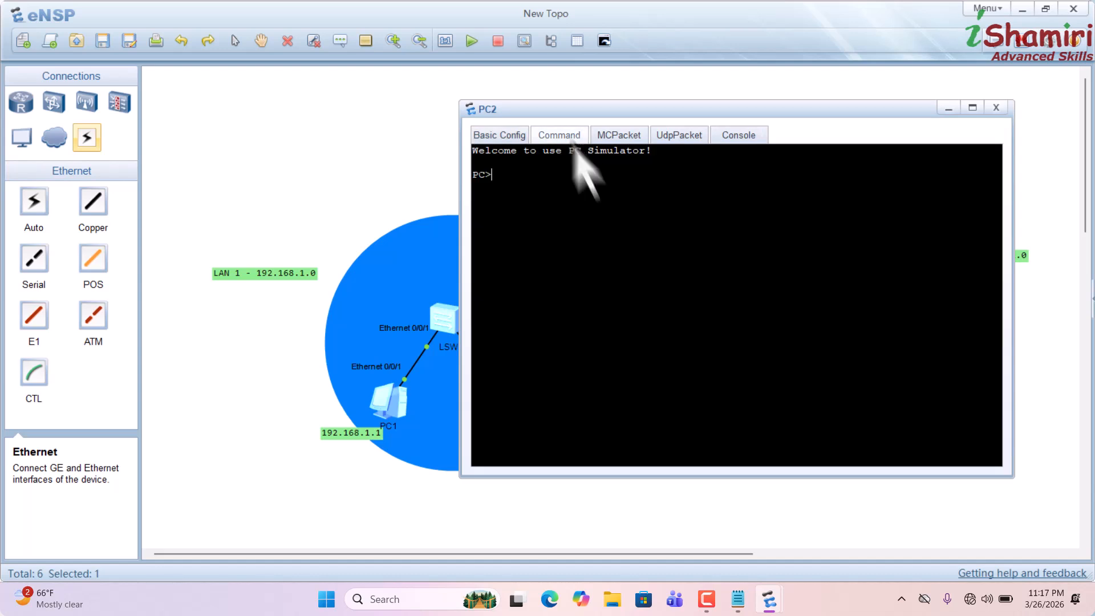
type("ipconfig")
key("Return")
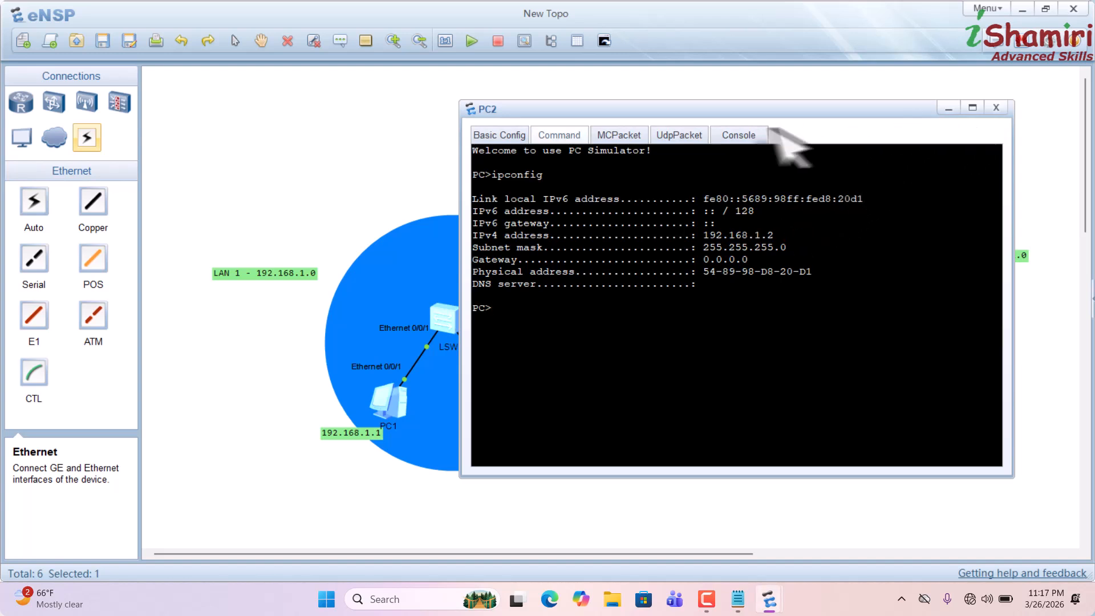
left_click(996, 107)
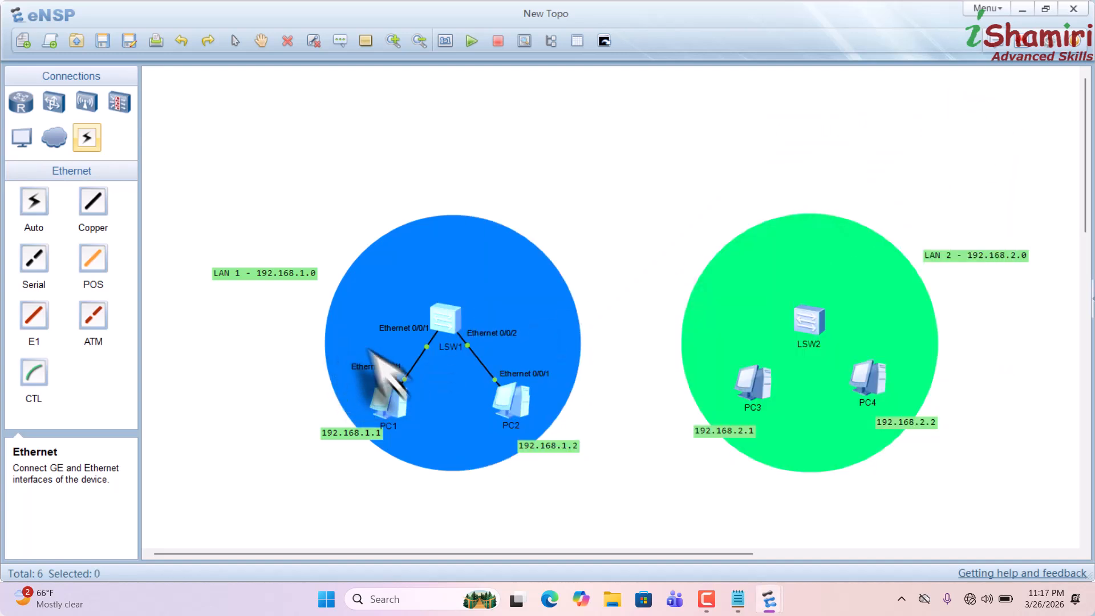
Step: Reposition PC2, switch LSW1 and the blue circle so the LAN 1 devices form a compact triangle inside the circle
left_click_drag(505, 408, 486, 414)
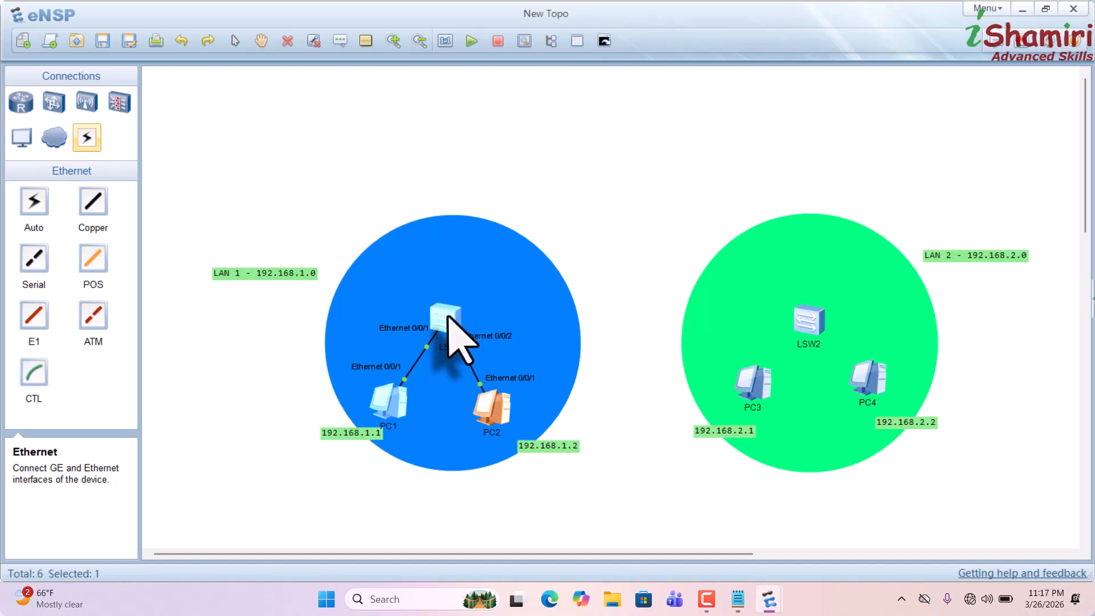
left_click_drag(452, 319, 436, 346)
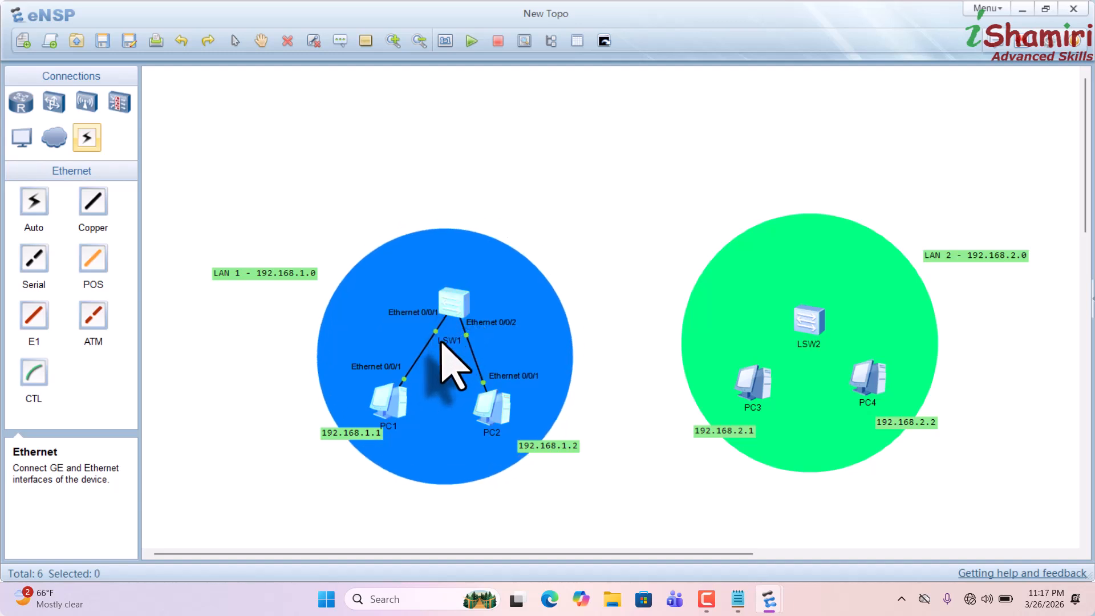
left_click_drag(454, 309, 459, 318)
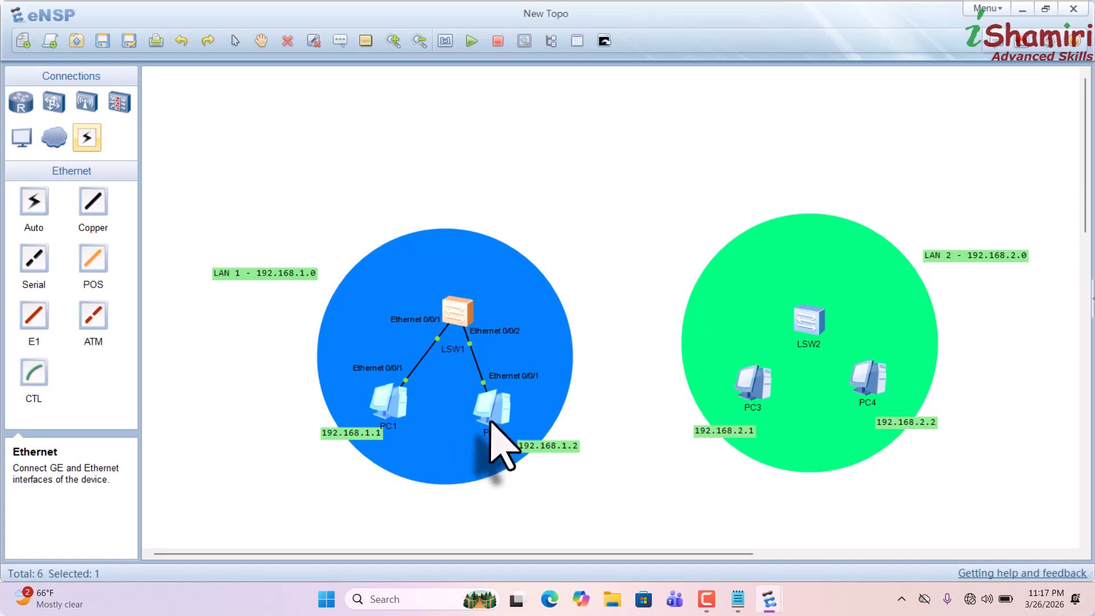
left_click_drag(492, 425, 501, 425)
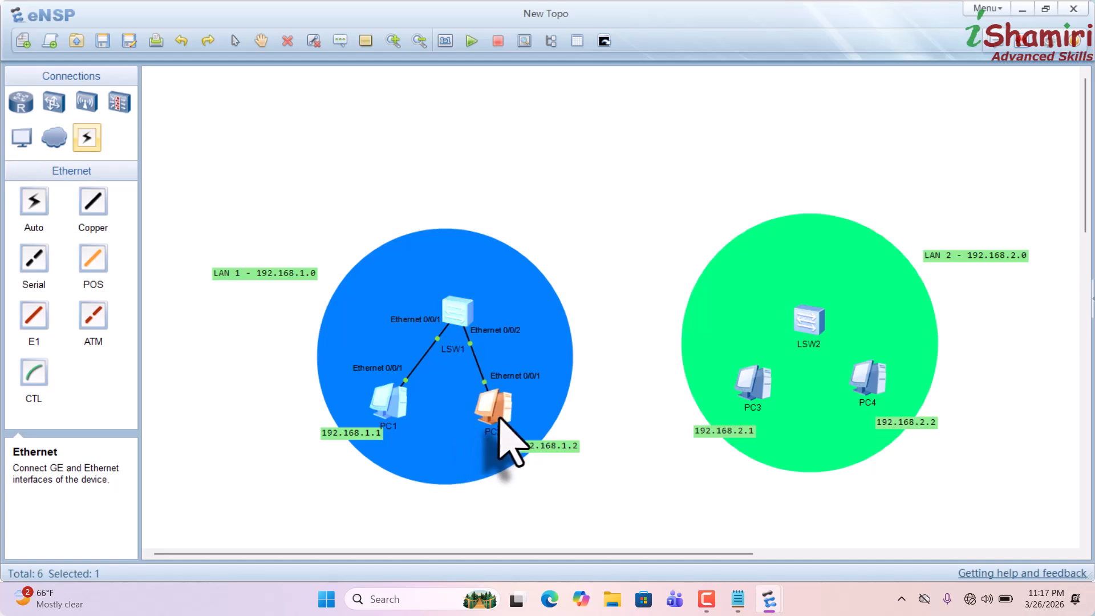
Step: Open LSW1's command line and enter system view with the sys command
double_click(459, 313)
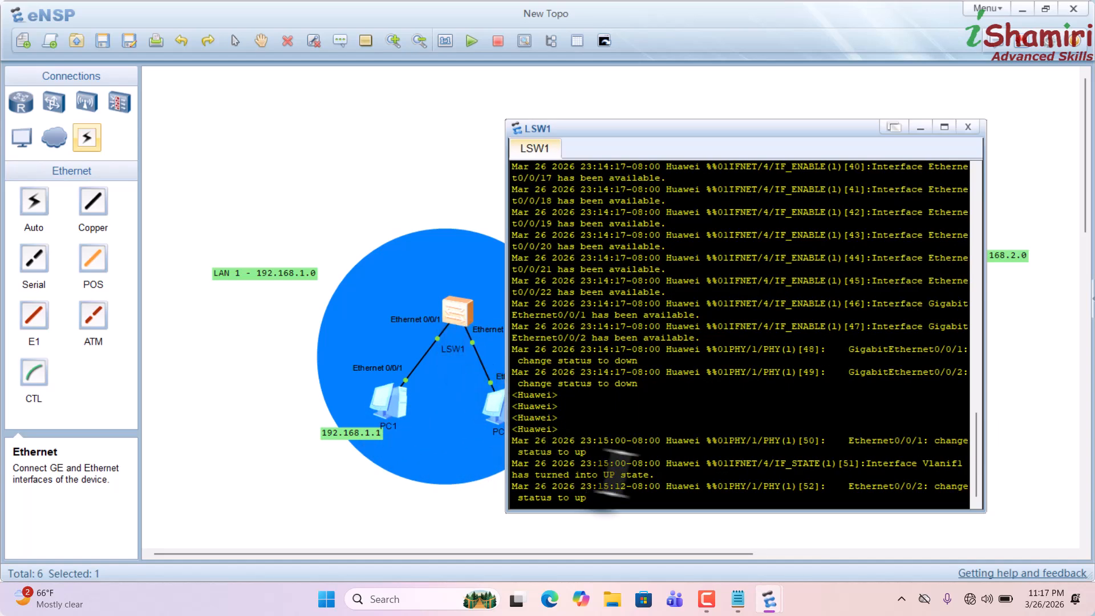
key("Return")
key("Return")
key("Return")
key("Return")
key("Return")
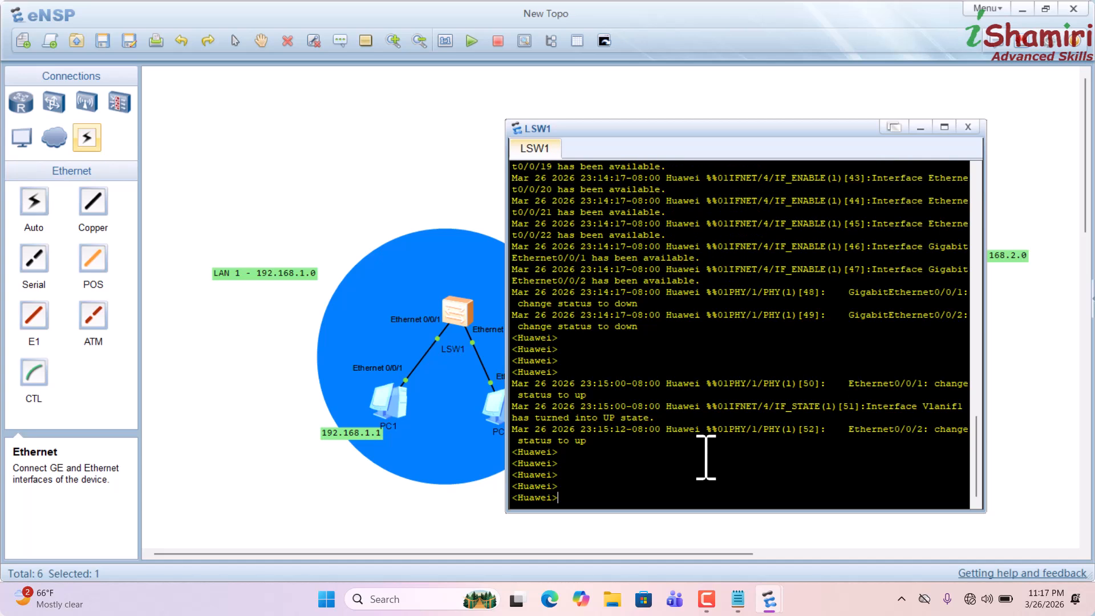
type("sys")
key("Return")
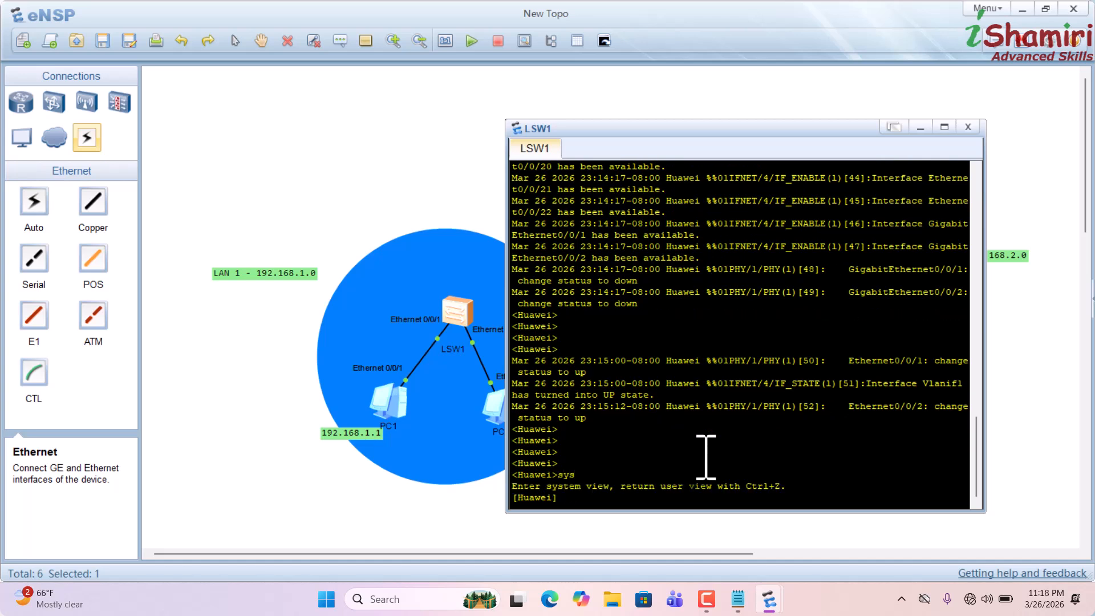
Step: Run dis mac-address on LSW1 to check its MAC address table, and minimize the LSW1 window
type("dis mac-address")
key("Return")
key("Return")
key("Return")
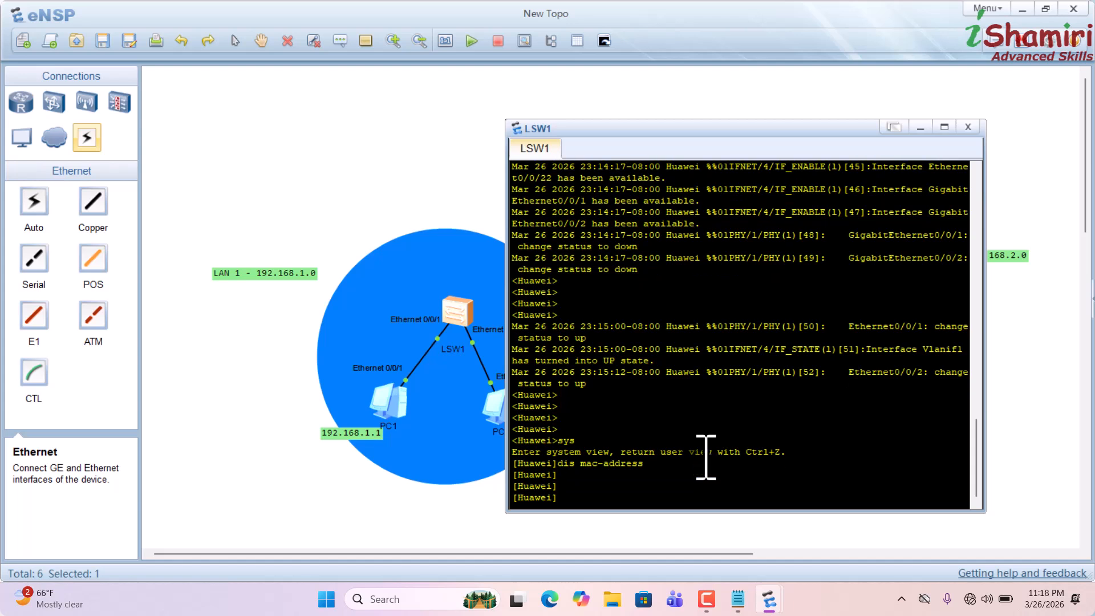
key("ctrl+2")
left_click_drag(668, 460, 697, 447)
key("Escape")
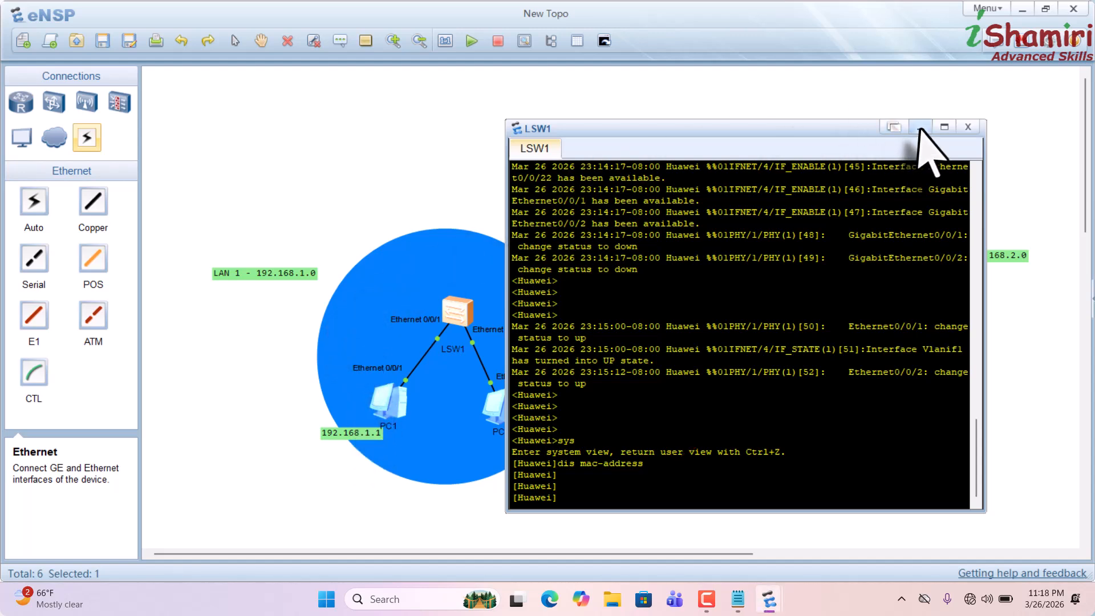
left_click(919, 128)
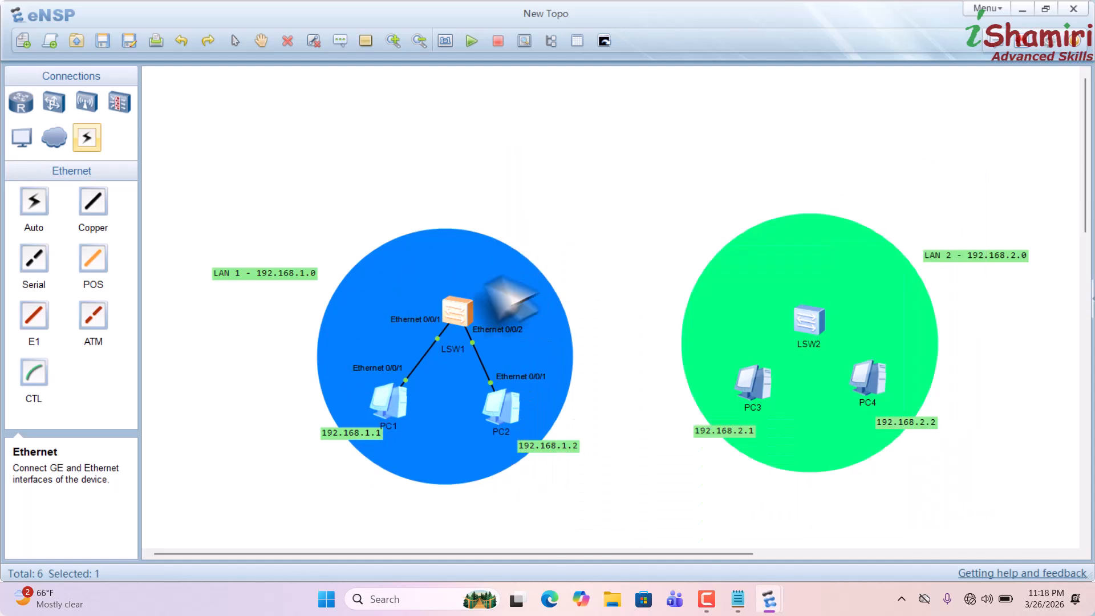
Step: Start a data capture on PC1's Ethernet 0/0/1 link to LSW1, and minimize the Wireshark window that opens
right_click(404, 380)
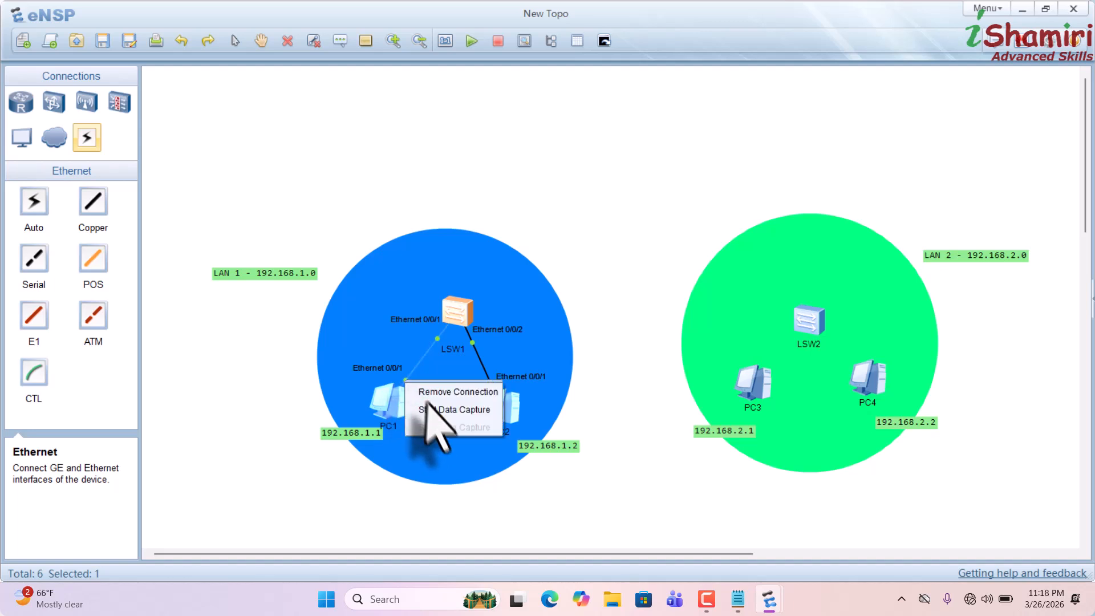
left_click(434, 409)
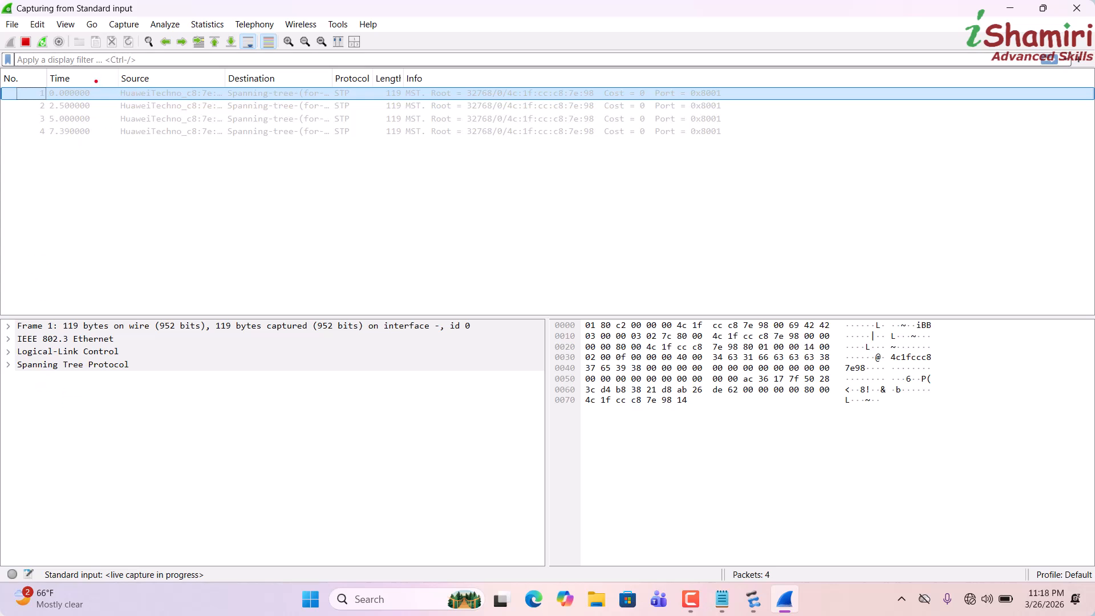
left_click_drag(162, 83, 198, 71)
left_click_drag(303, 84, 339, 72)
key("Escape")
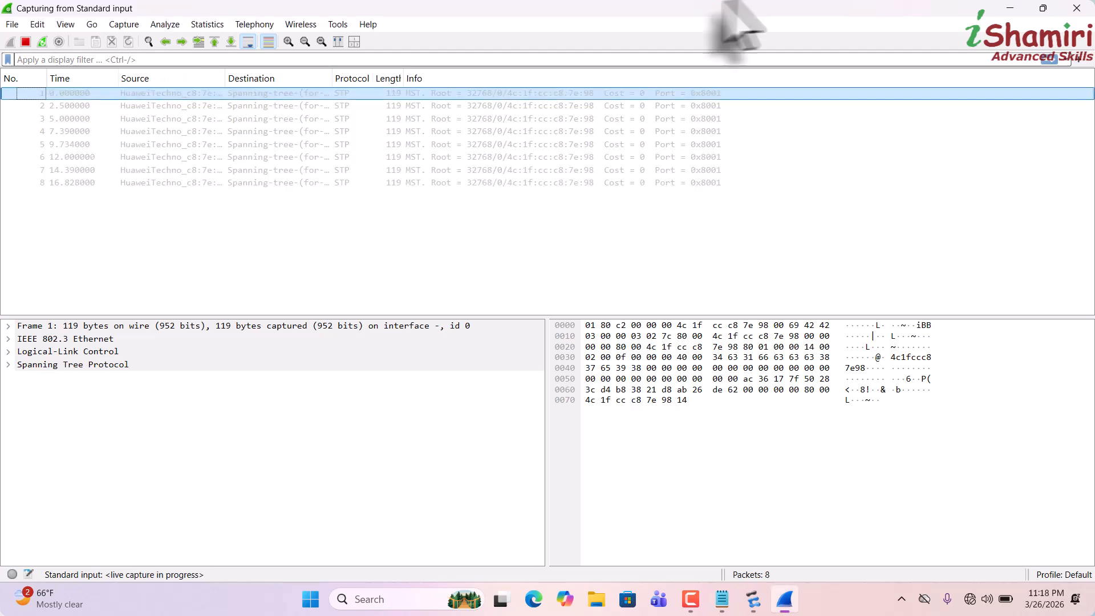
left_click(1010, 7)
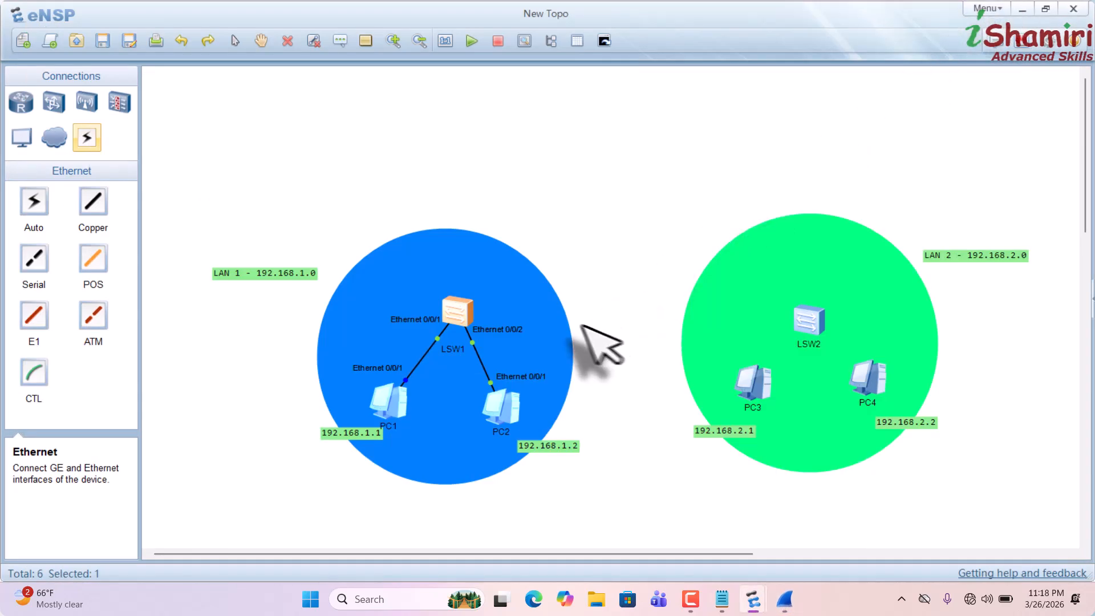
Step: Ping 192.168.1.2 from PC1's command line, with the PC1 window moved clear of the LAN 1 devices
double_click(389, 405)
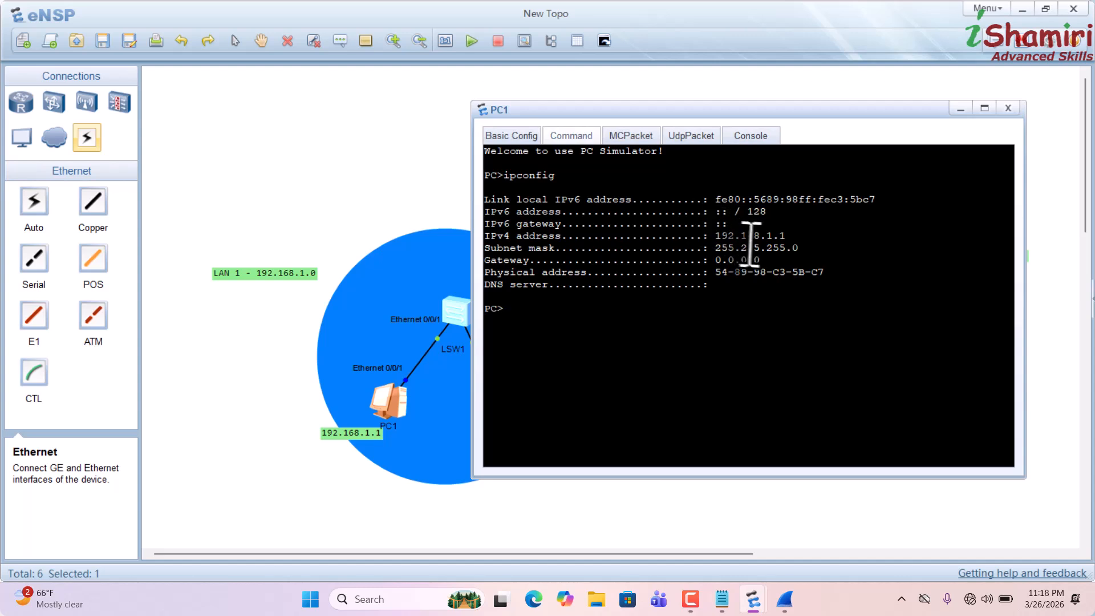
left_click_drag(792, 235, 825, 216)
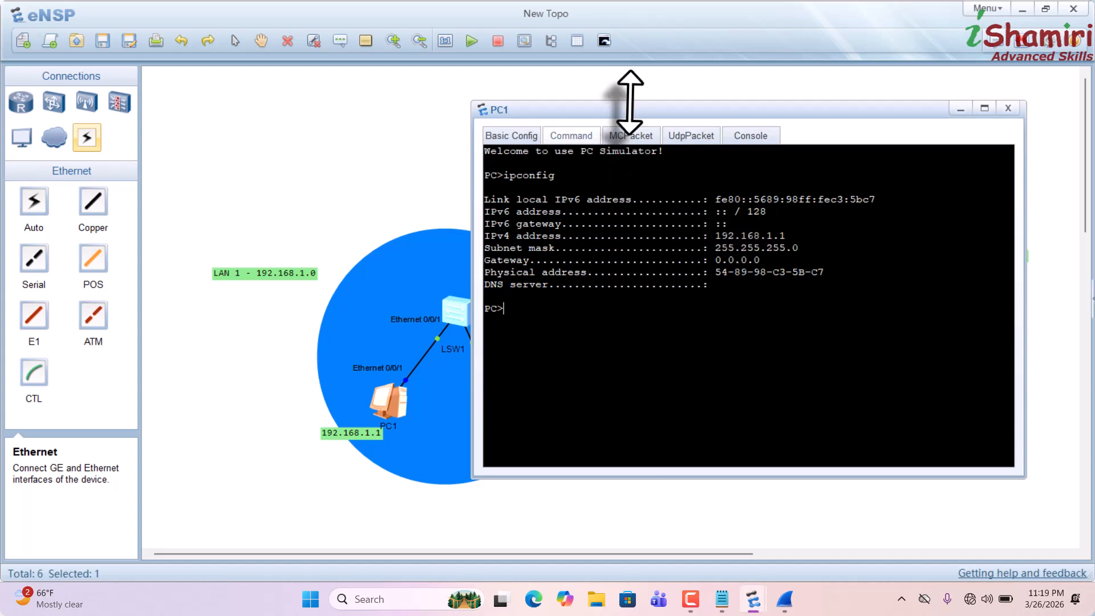
left_click_drag(628, 106, 703, 110)
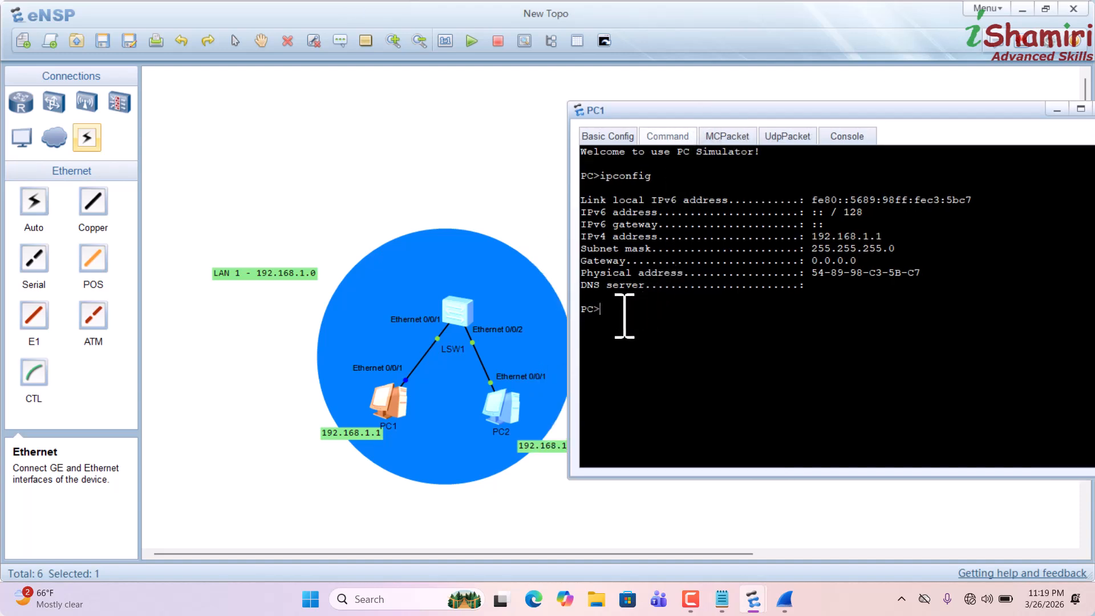
type("ping ")
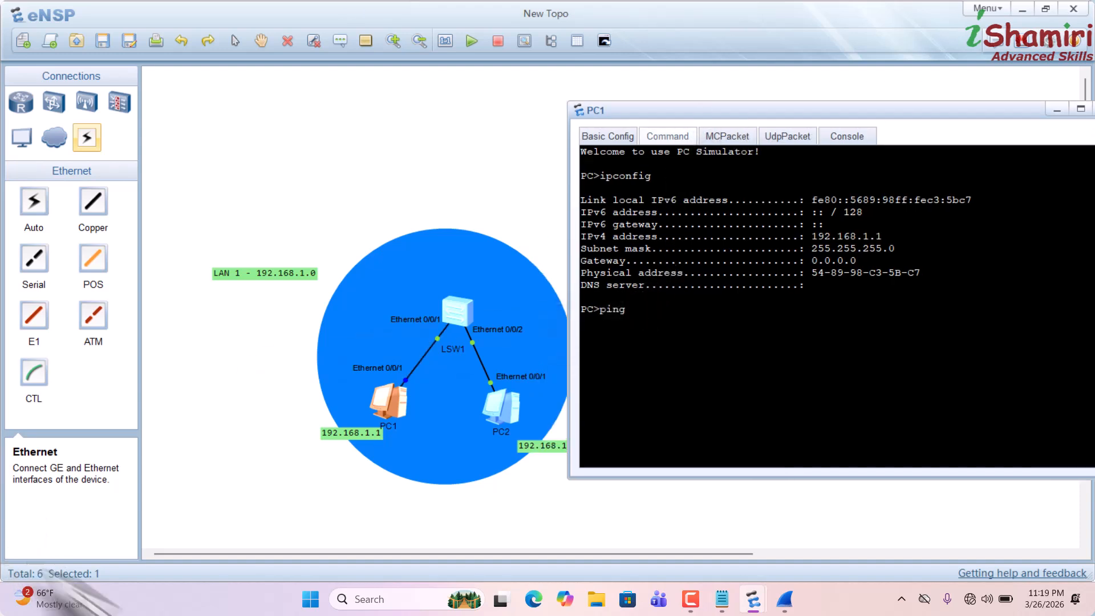
type("192")
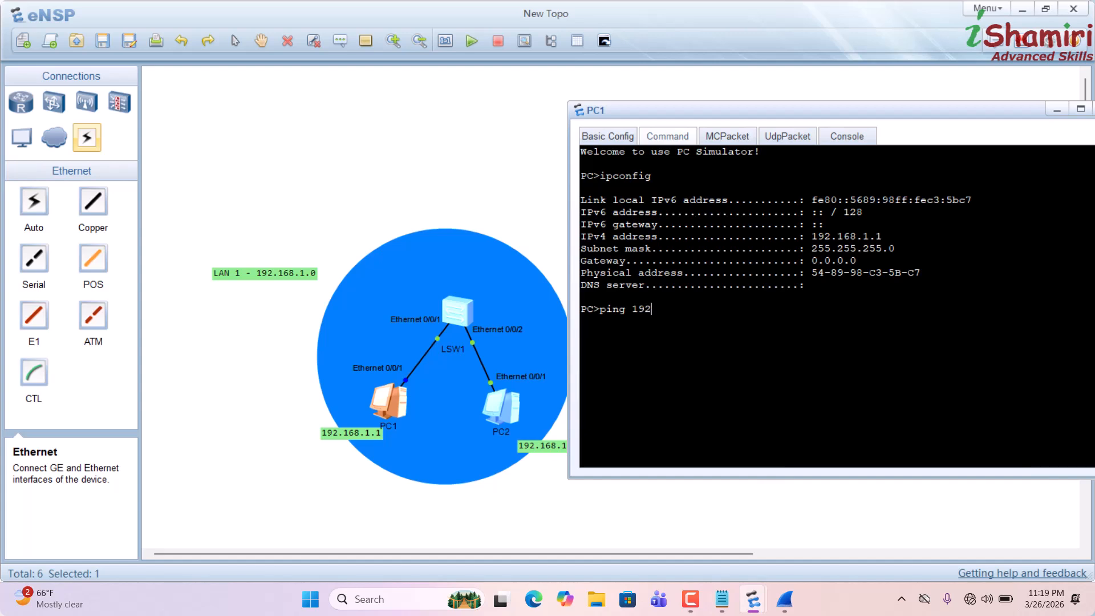
type(".168.1.2")
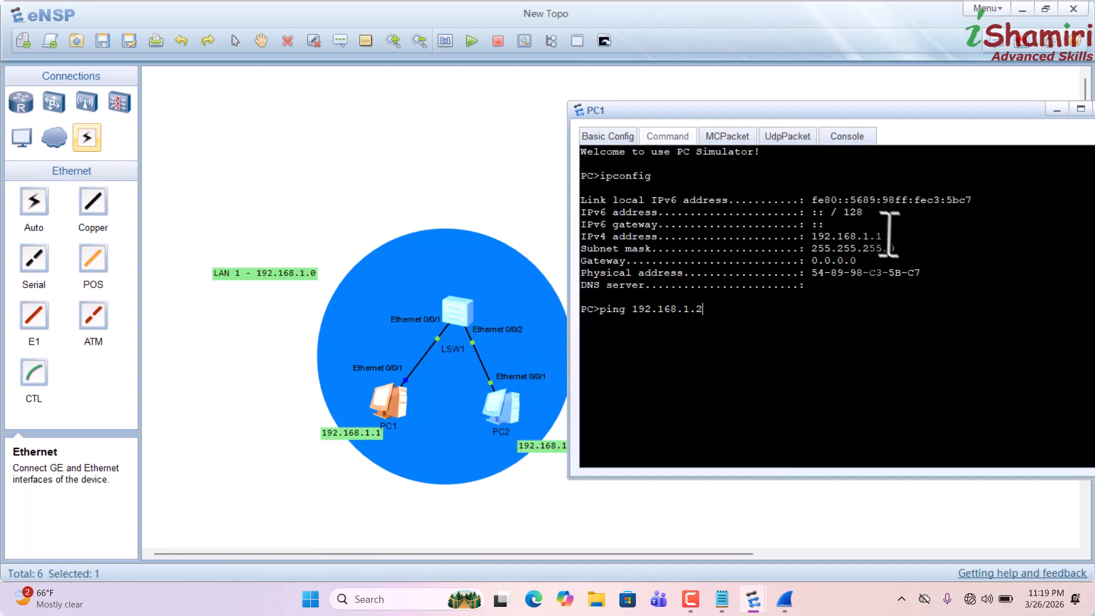
left_click_drag(889, 237, 918, 217)
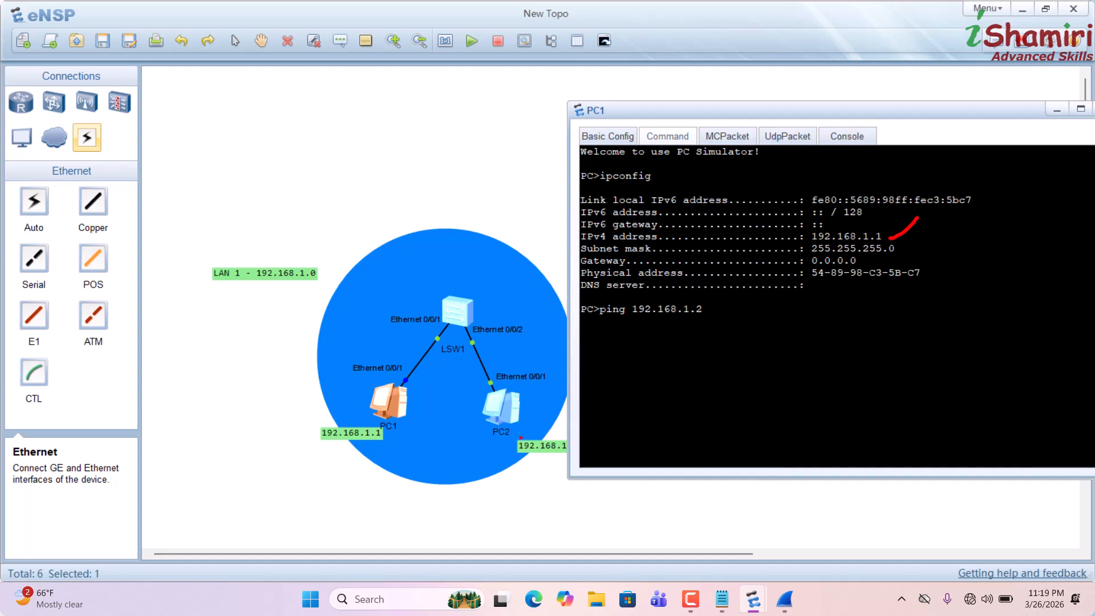
mouse_move(410, 425)
left_mouse_down()
mouse_move(432, 391)
mouse_move(466, 409)
left_mouse_up()
key("Escape")
key("Return")
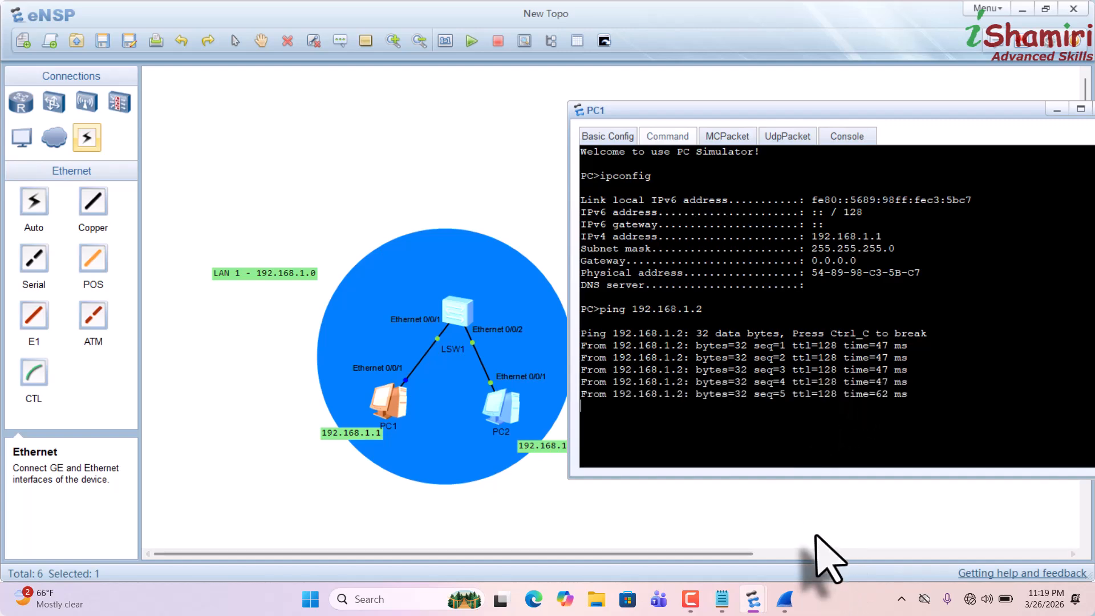
Step: Switch to Wireshark and examine the captured ARP broadcast, ARP reply and ICMP echo packets between PC1 and PC2
left_click(785, 598)
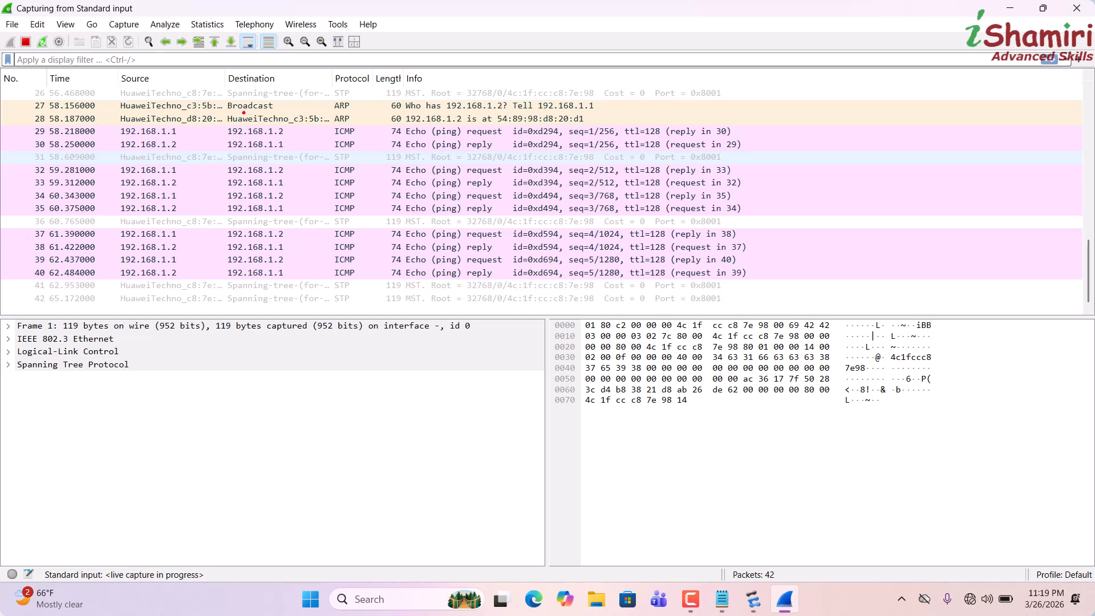
left_click_drag(232, 113, 251, 109)
left_click_drag(332, 113, 356, 113)
left_click_drag(453, 114, 493, 114)
left_click_drag(289, 109, 308, 94)
left_click_drag(505, 124, 538, 123)
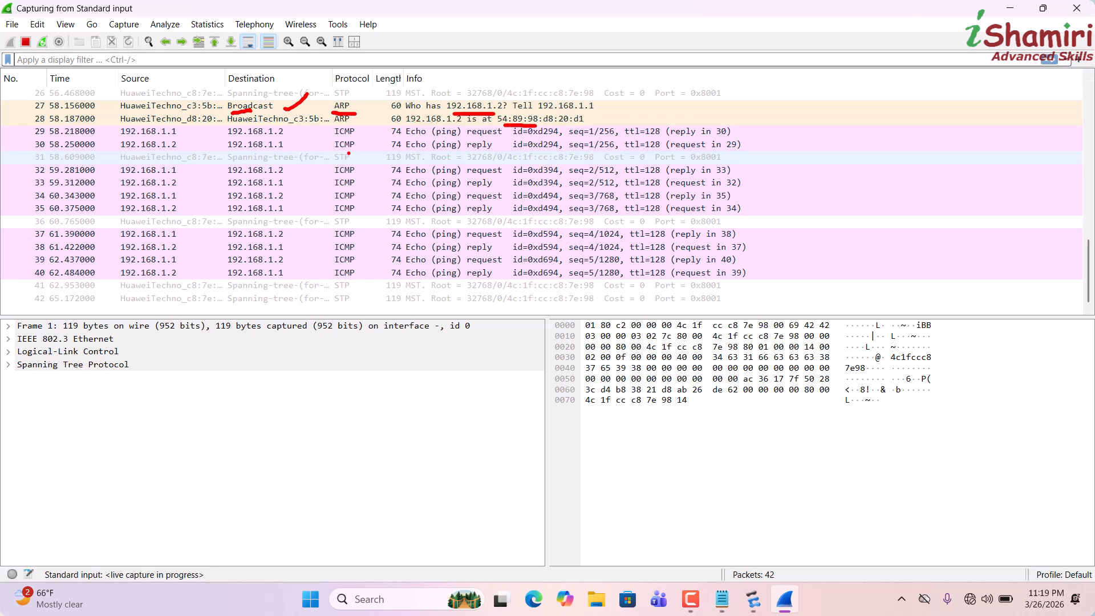
left_click_drag(742, 122, 789, 116)
mouse_move(767, 164)
left_mouse_down()
mouse_move(773, 172)
mouse_move(785, 160)
left_mouse_up()
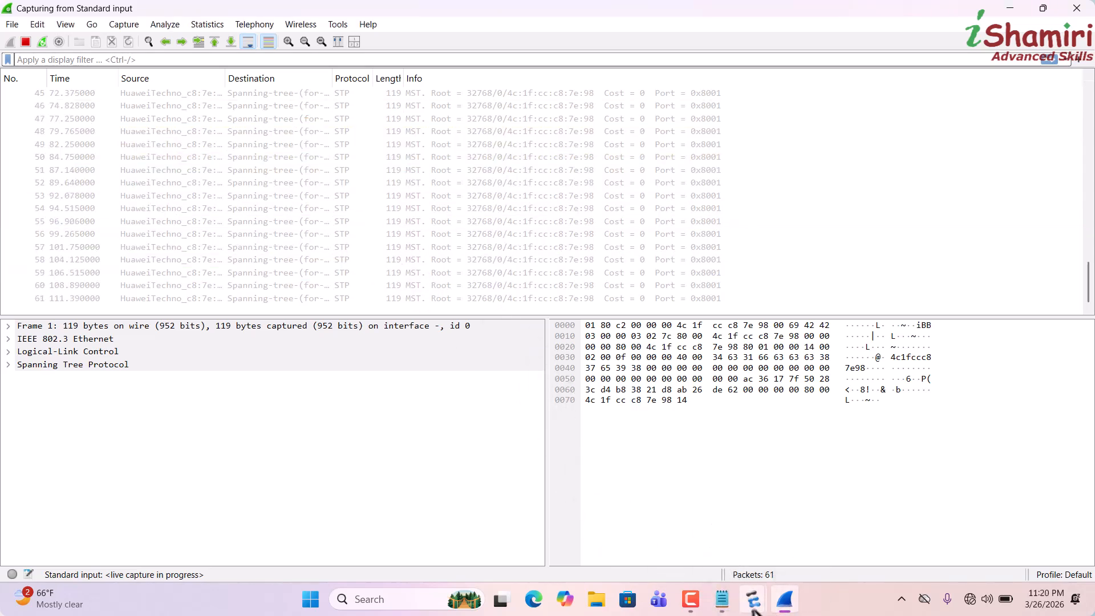
Step: Review the ping replies and statistics in the PC1 window, and return to the ARP and ICMP packets in Wireshark
mouse_move(752, 609)
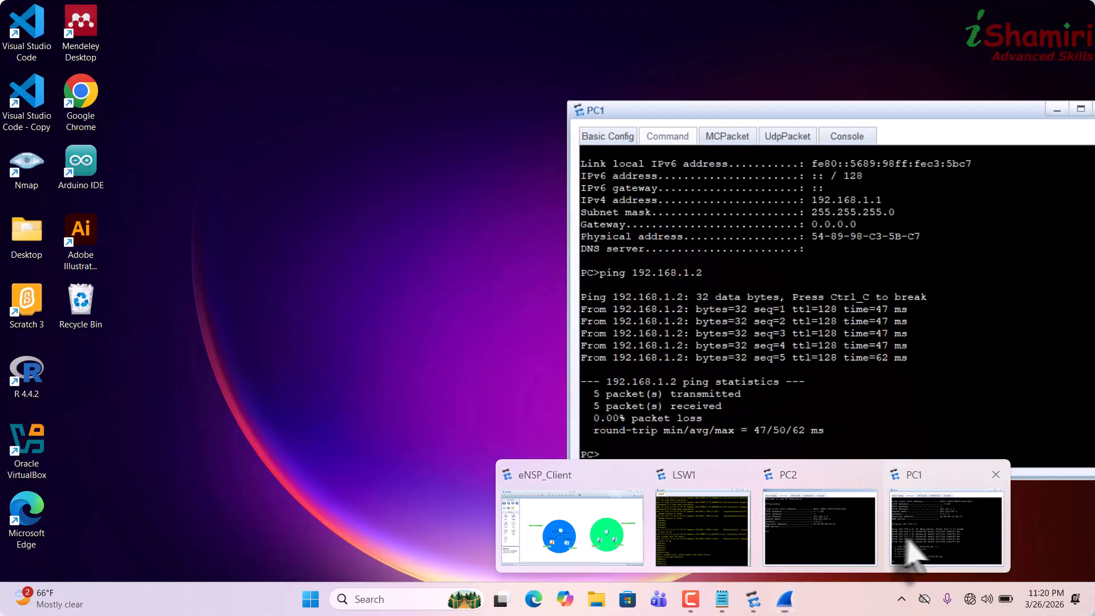
left_click(913, 545)
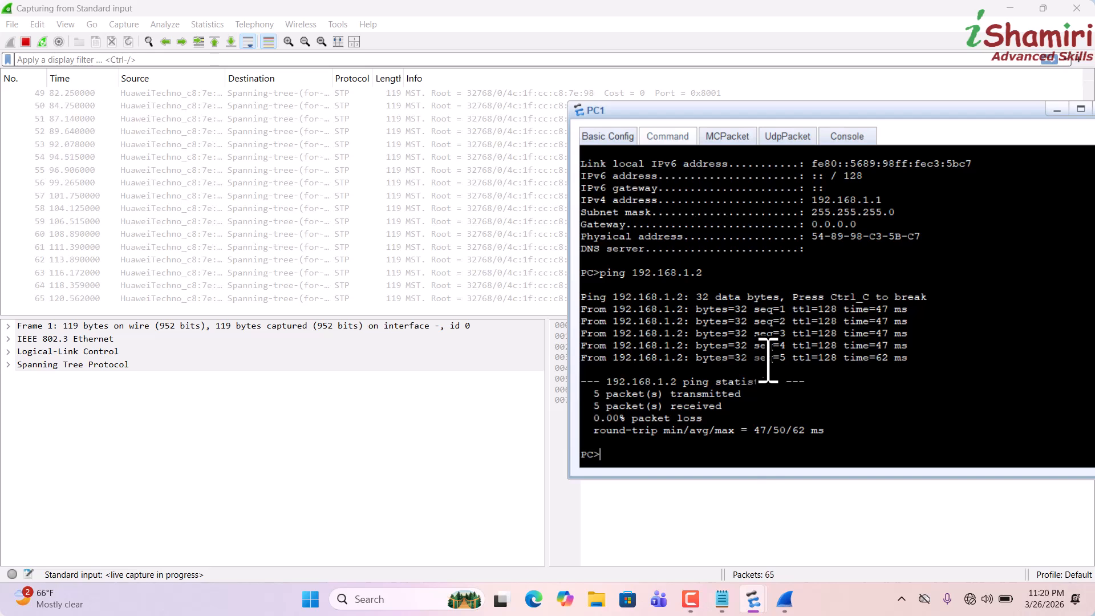
mouse_move(910, 306)
left_mouse_down()
mouse_move(927, 297)
mouse_move(942, 349)
left_mouse_up()
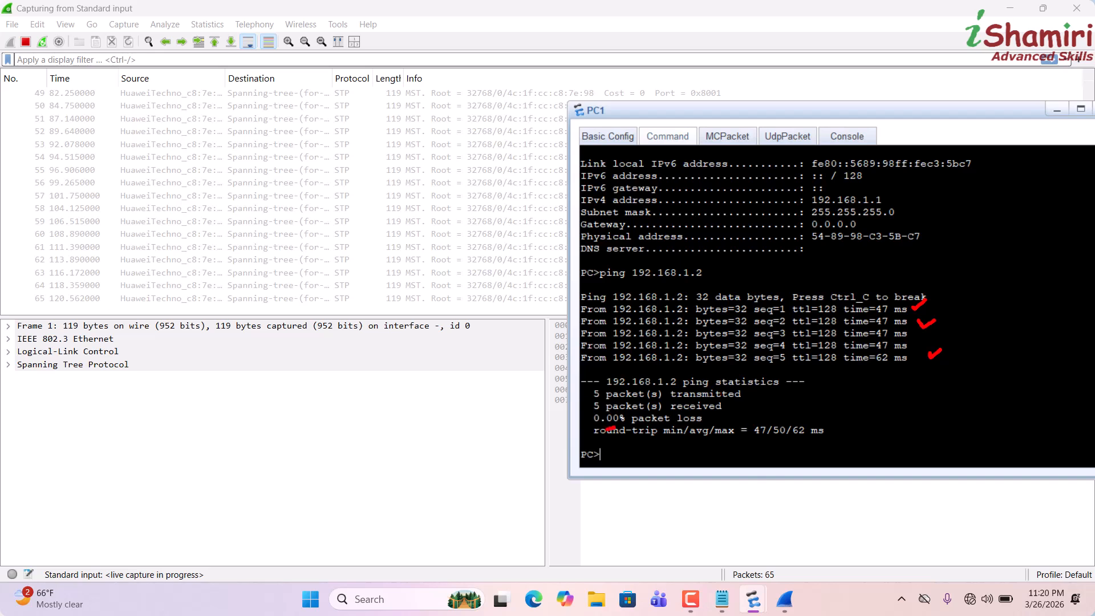
left_click(391, 444)
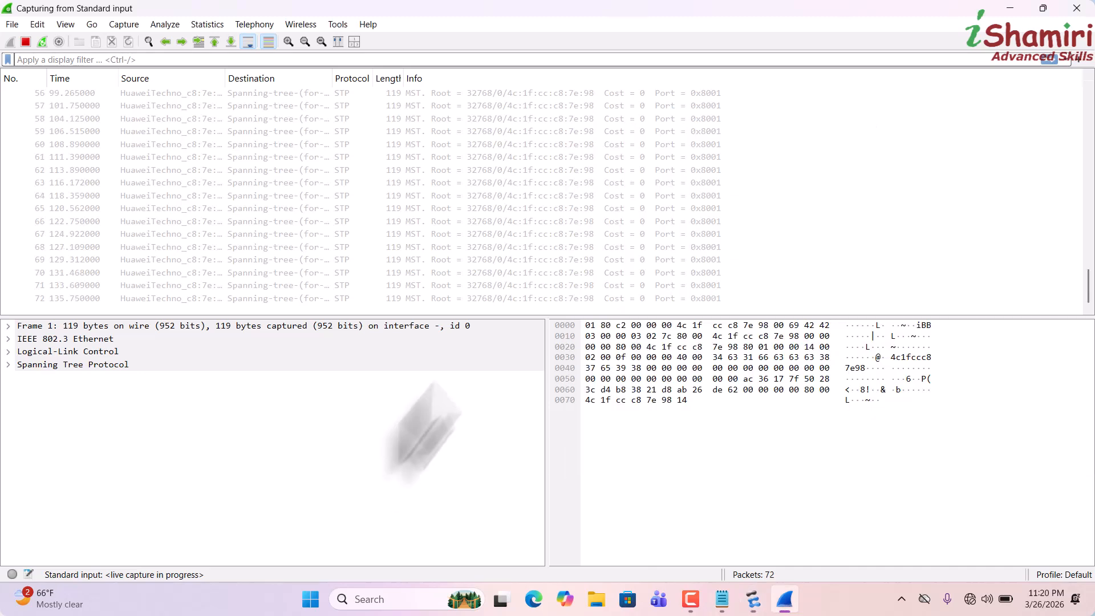
left_click_drag(1088, 273, 1088, 178)
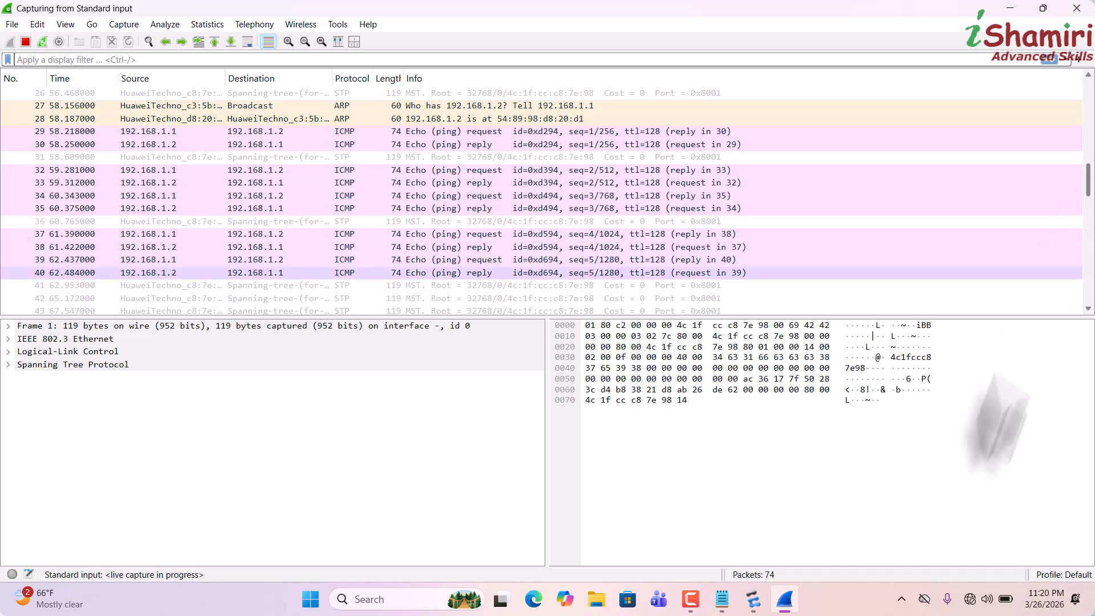
Step: Switch back to the LSW1 window and rerun dis mac-address to check the MAC address table after the ping
mouse_move(753, 599)
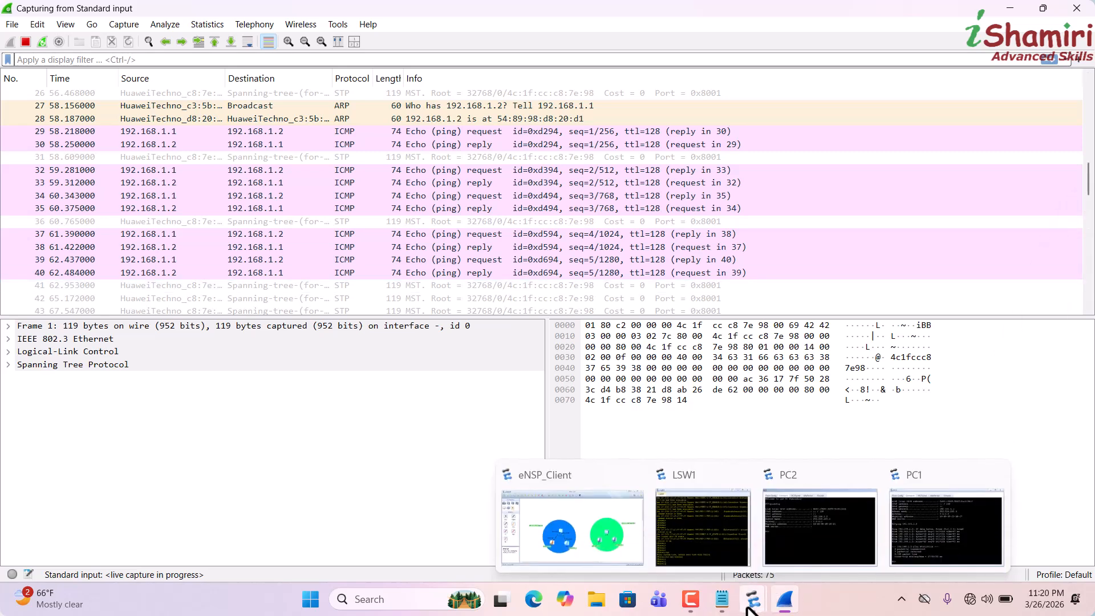
left_click(702, 524)
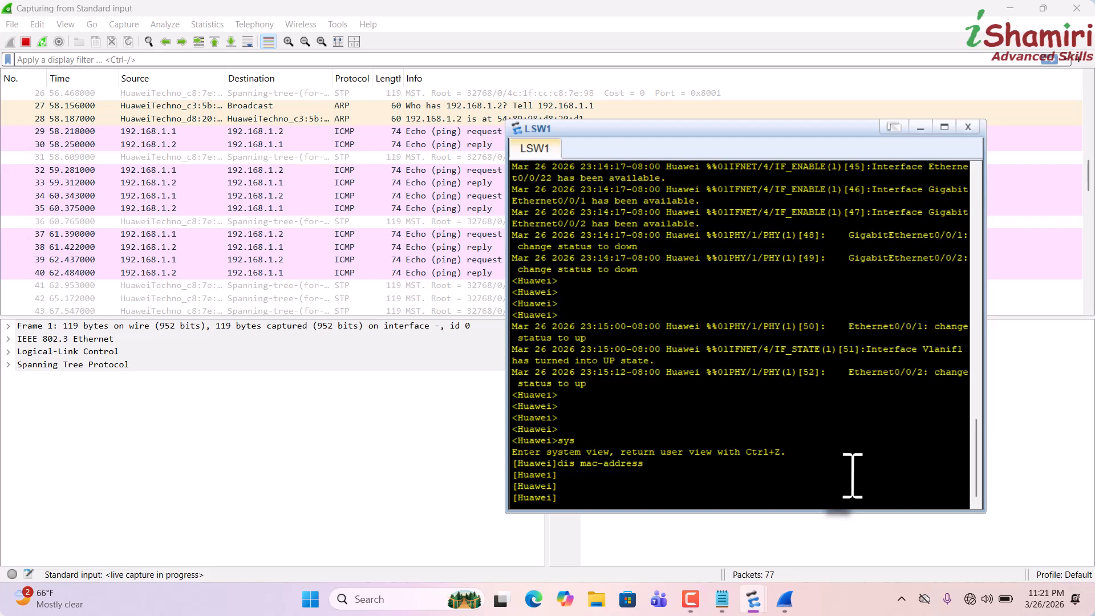
key("Up")
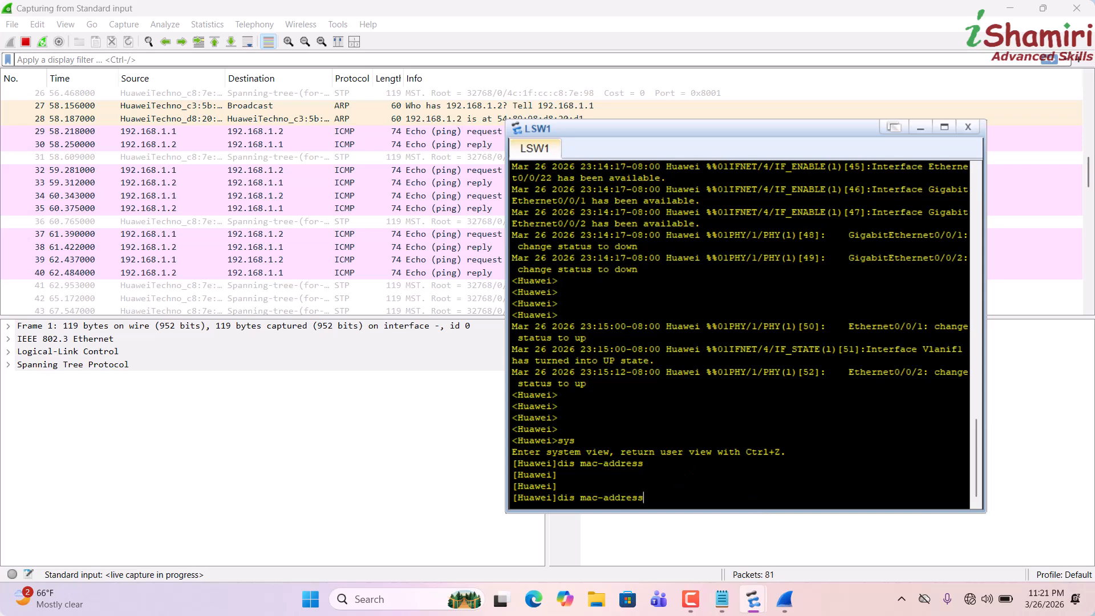
key("Return")
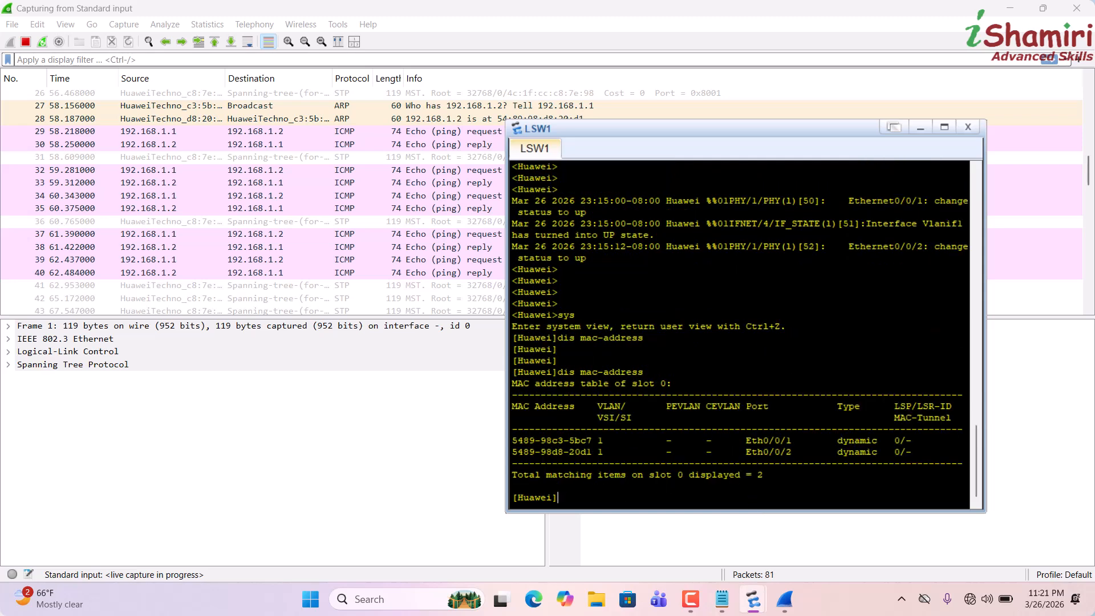
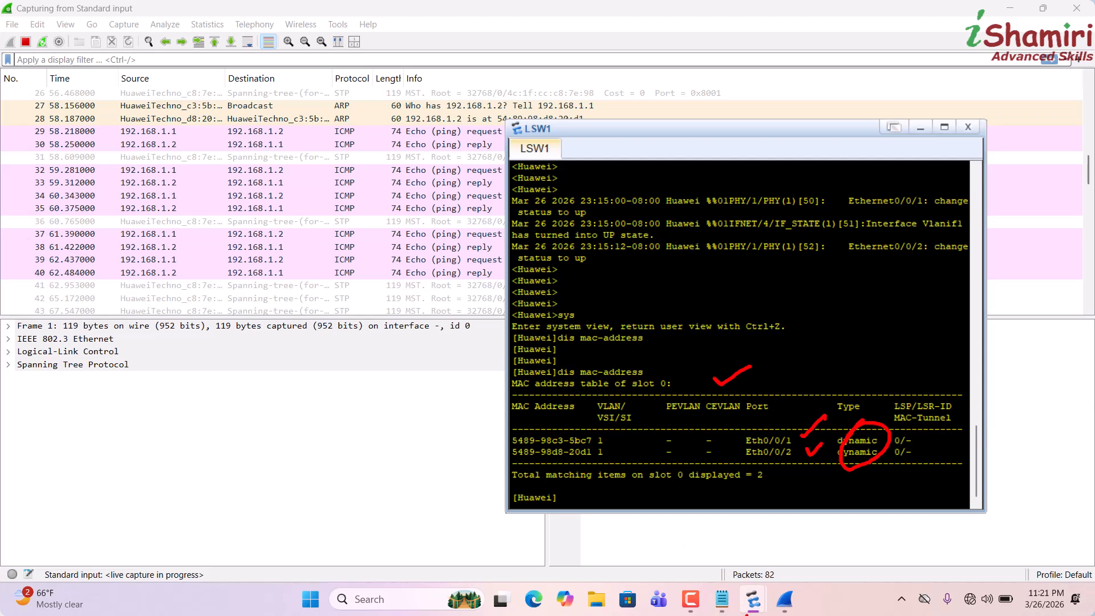
Step: Switch from the LSW1 console back to the eNSP topology with LAN 1 and LAN 2
mouse_move(753, 602)
left_click(624, 567)
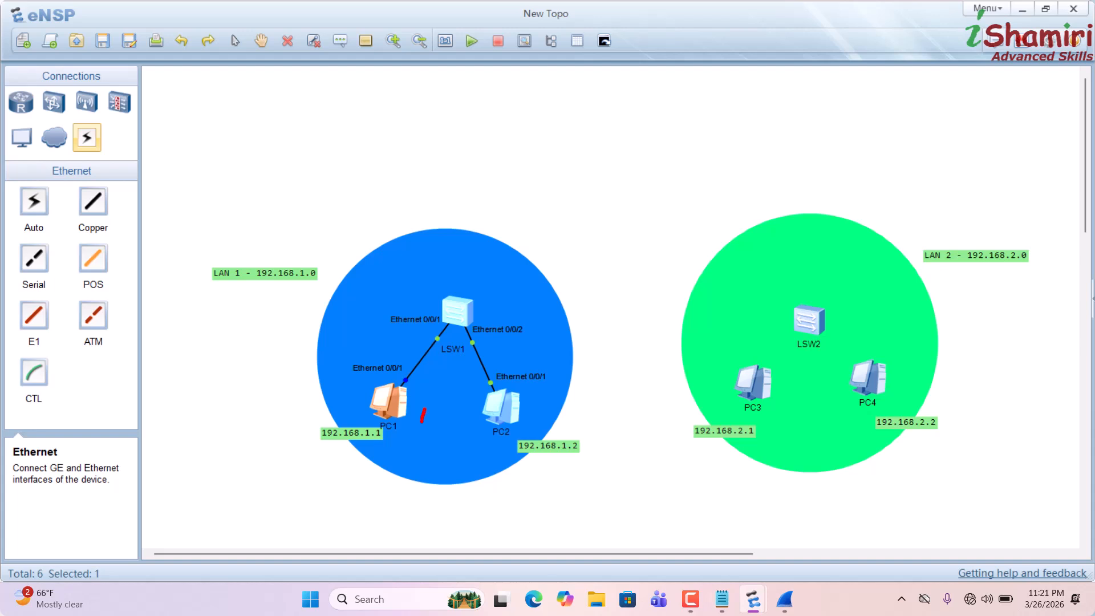
mouse_move(423, 415)
left_mouse_down()
mouse_move(469, 400)
mouse_move(466, 412)
left_mouse_up()
left_click_drag(808, 397, 833, 379)
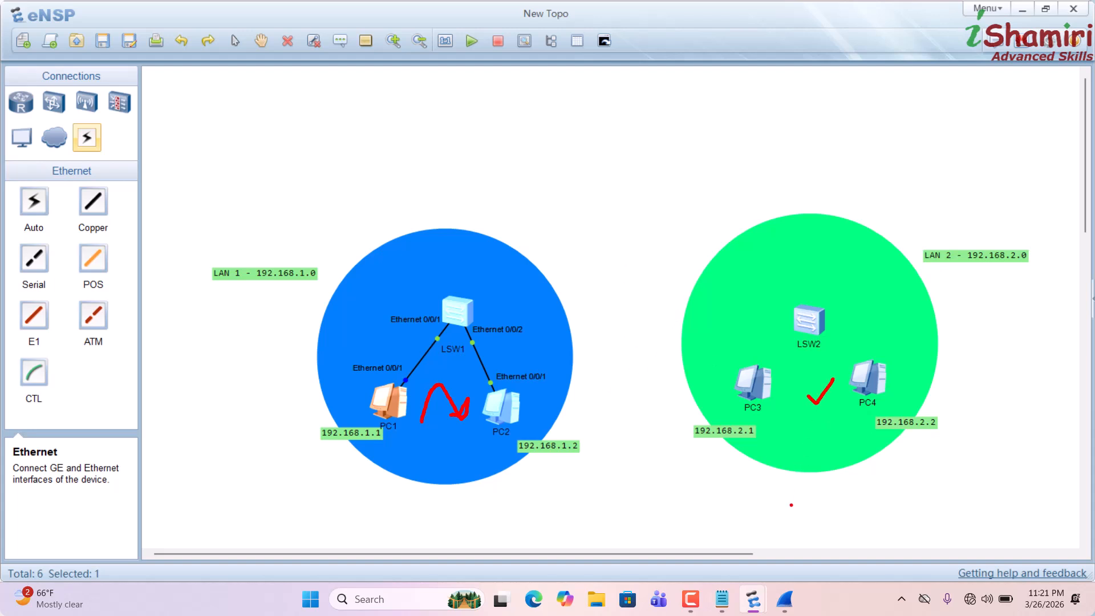
key("Escape")
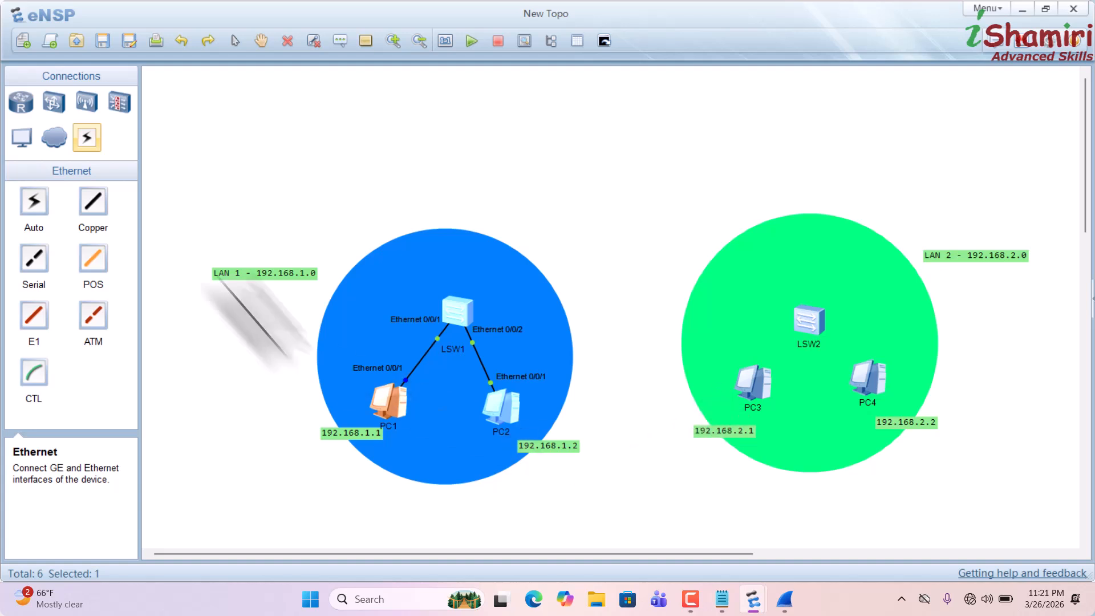
Step: Connect PC3 to Ethernet 0/0/1 and PC4 to Ethernet 0/0/2 of LSW2 with copper cables
left_click(91, 202)
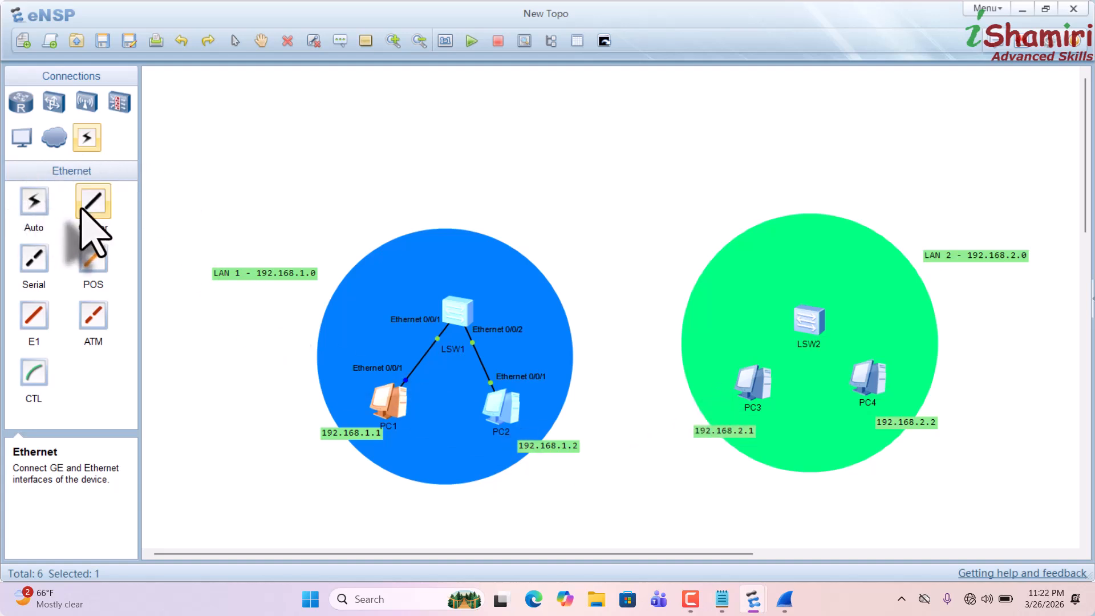
left_click(751, 383)
left_click(785, 394)
left_click(806, 341)
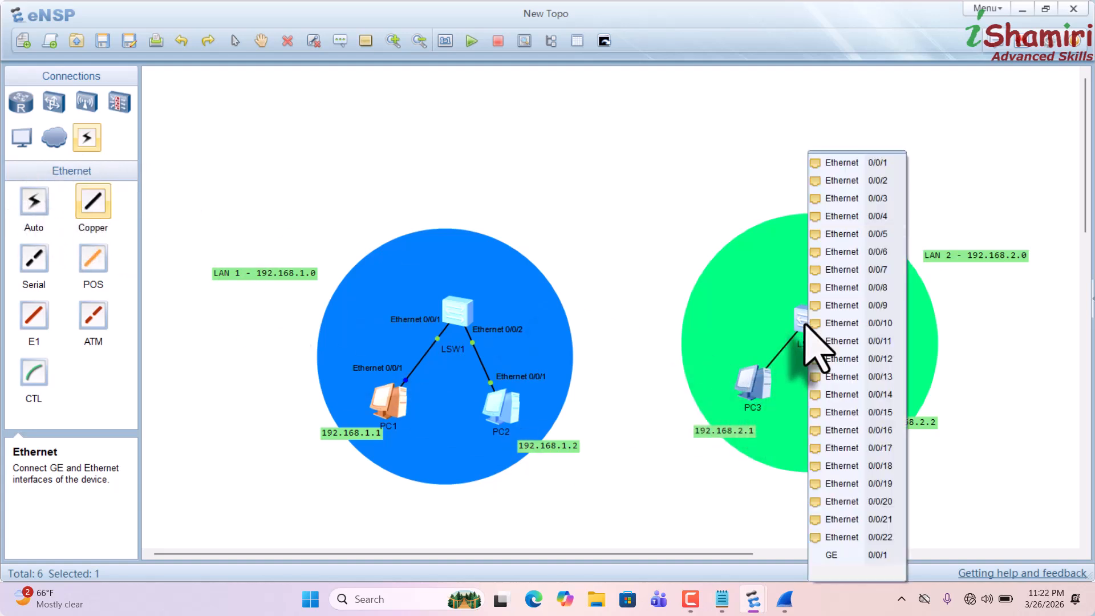
left_click(838, 160)
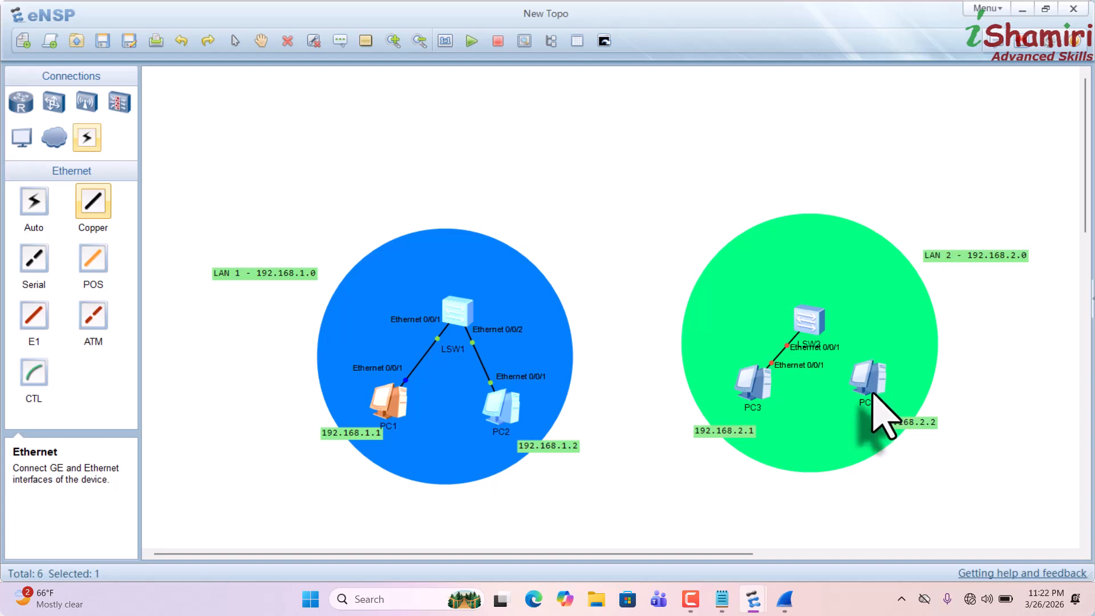
left_click(875, 398)
left_click(815, 320)
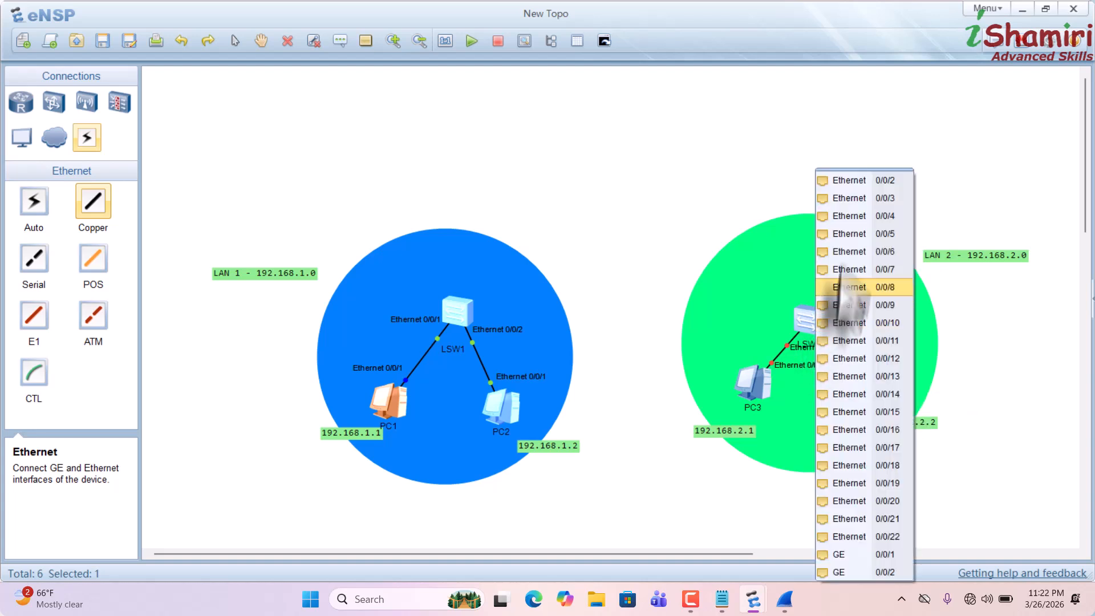
left_click(864, 180)
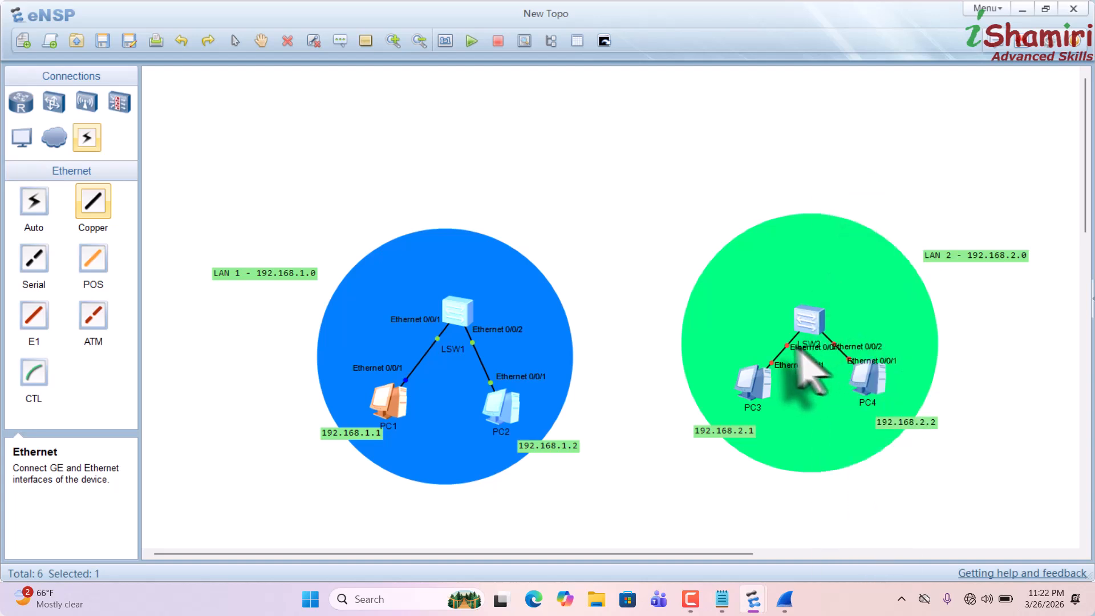
Step: Move the overlapping Ethernet interface labels in LAN 2 clear of the cables and the LSW2 name
left_click_drag(803, 365, 744, 354)
left_click_drag(862, 354, 868, 315)
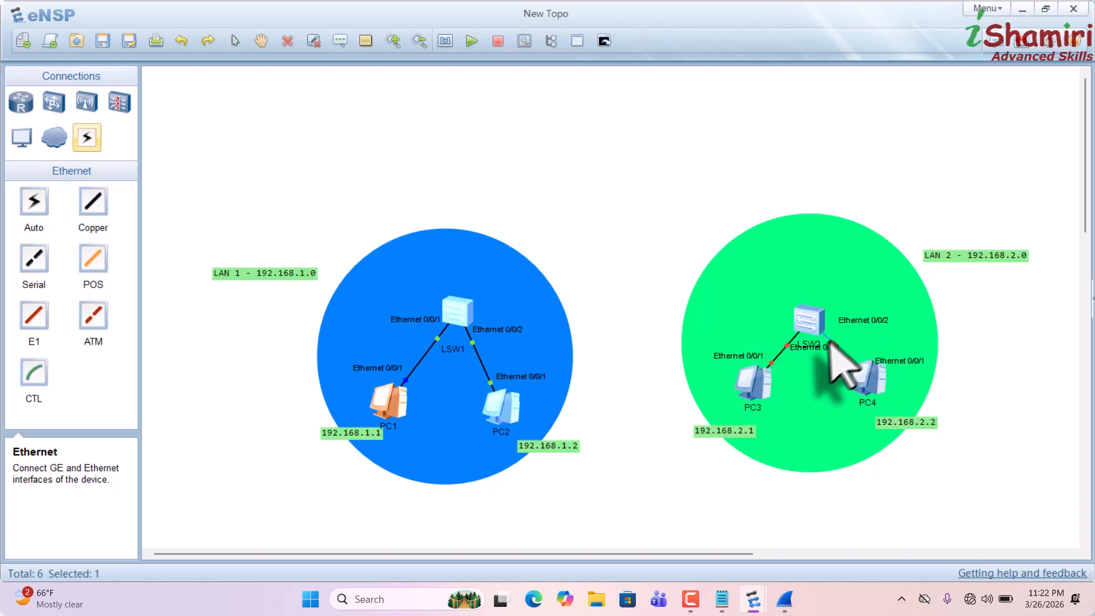
left_click_drag(814, 348, 766, 324)
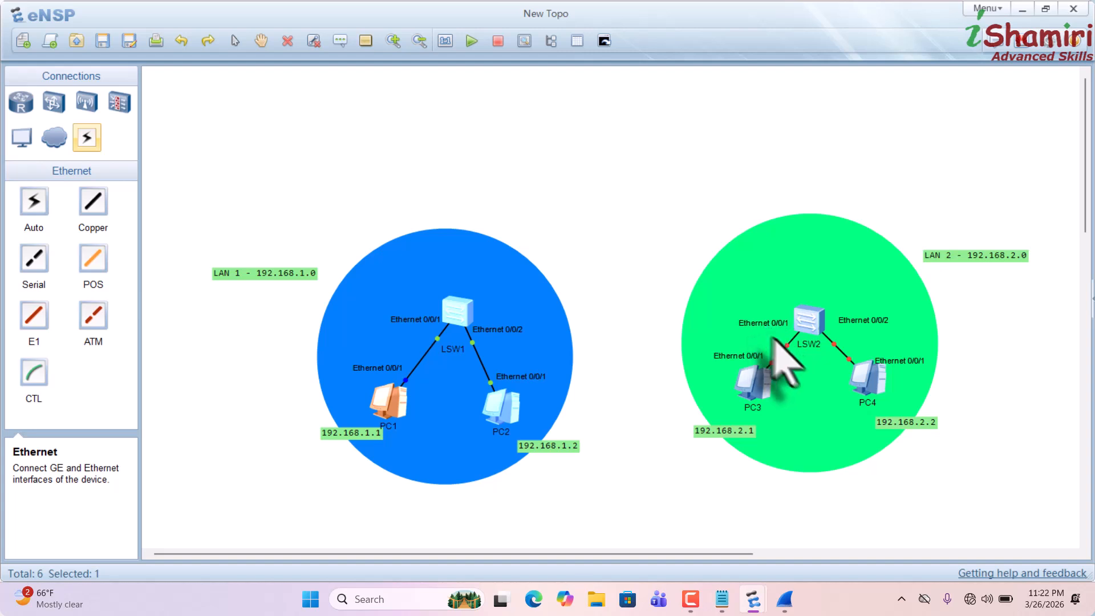
Step: Start LSW2, PC3 and PC4 in LAN 2
right_click(805, 323)
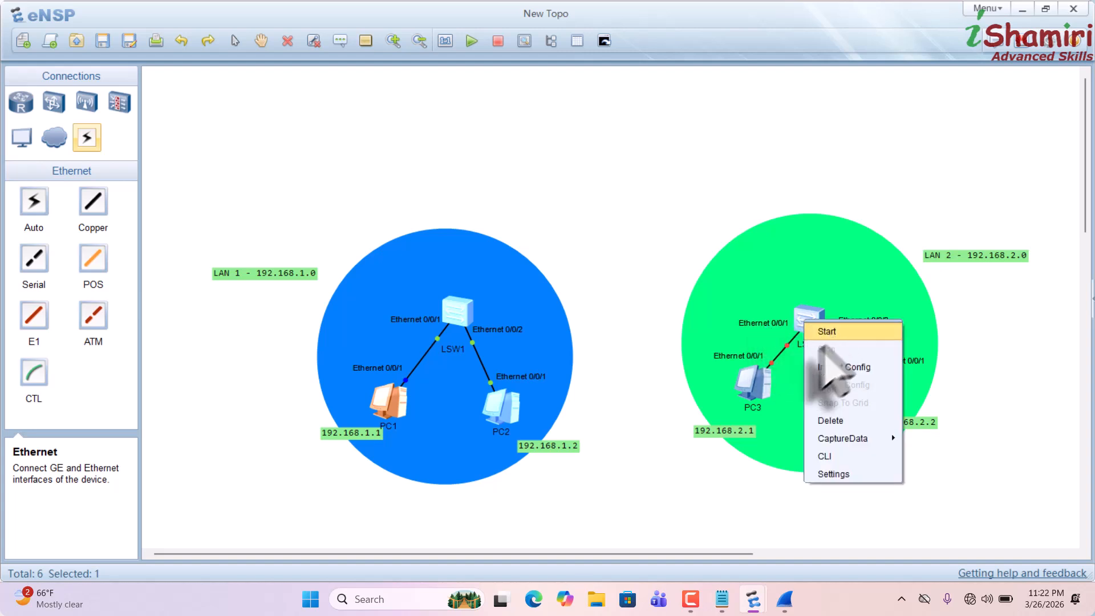
left_click(824, 328)
right_click(747, 378)
left_click(768, 384)
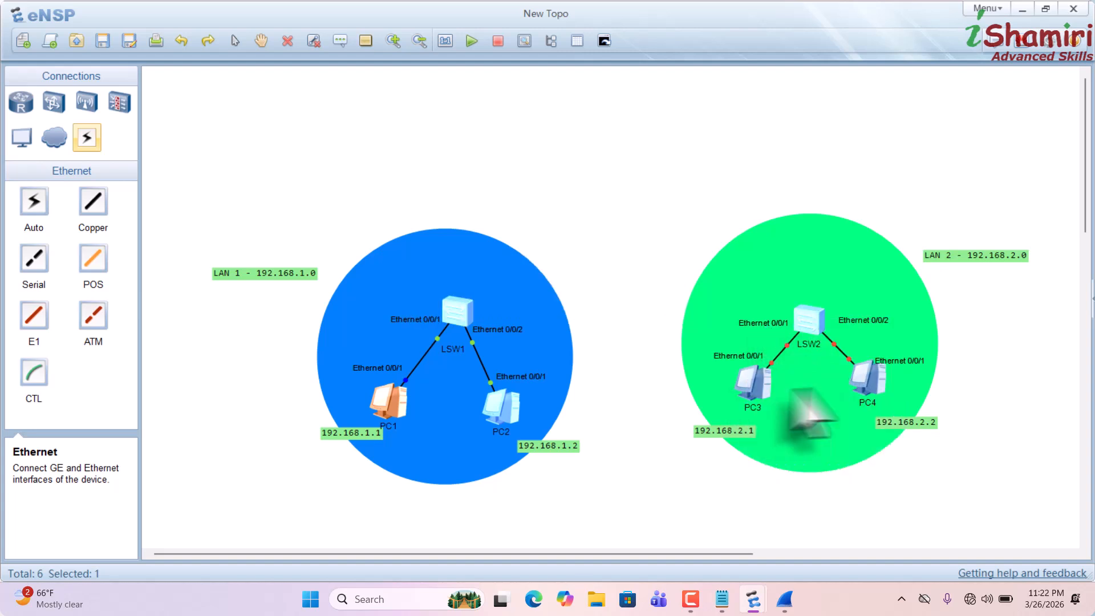
right_click(858, 380)
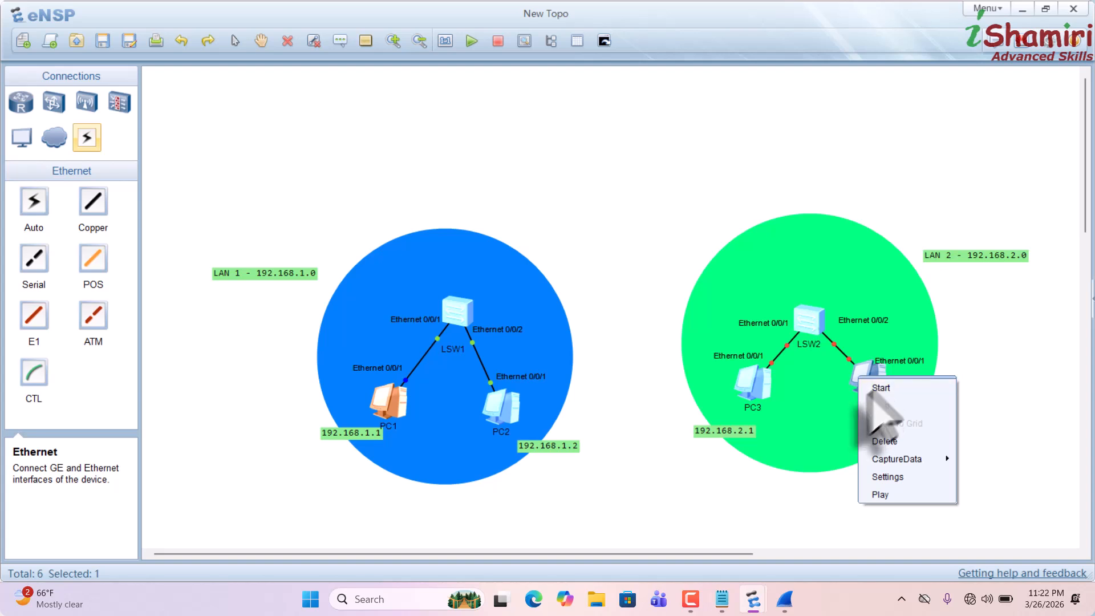
left_click(867, 414)
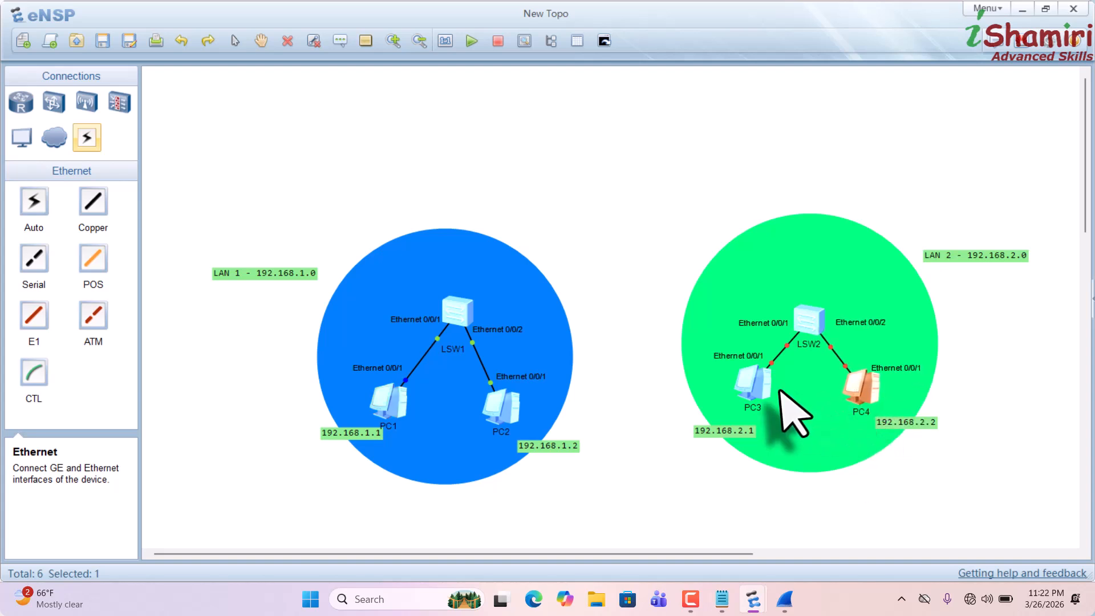
Step: Configure PC3 with static IP address 192.168.2.1 and subnet mask 255.255.255.0, apply it and close its settings
double_click(754, 381)
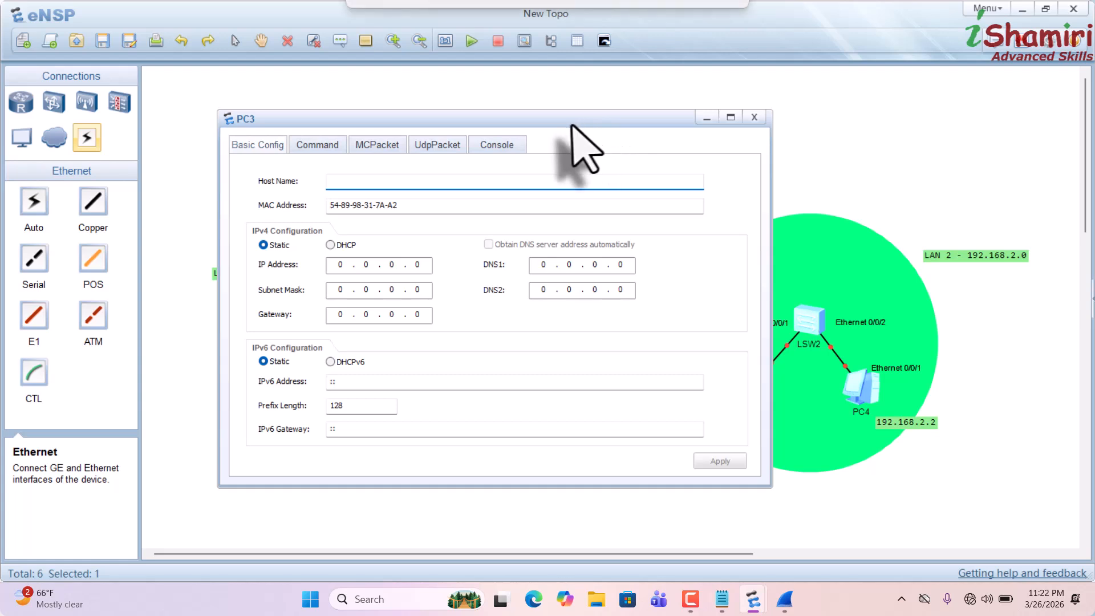
left_click_drag(550, 117, 443, 125)
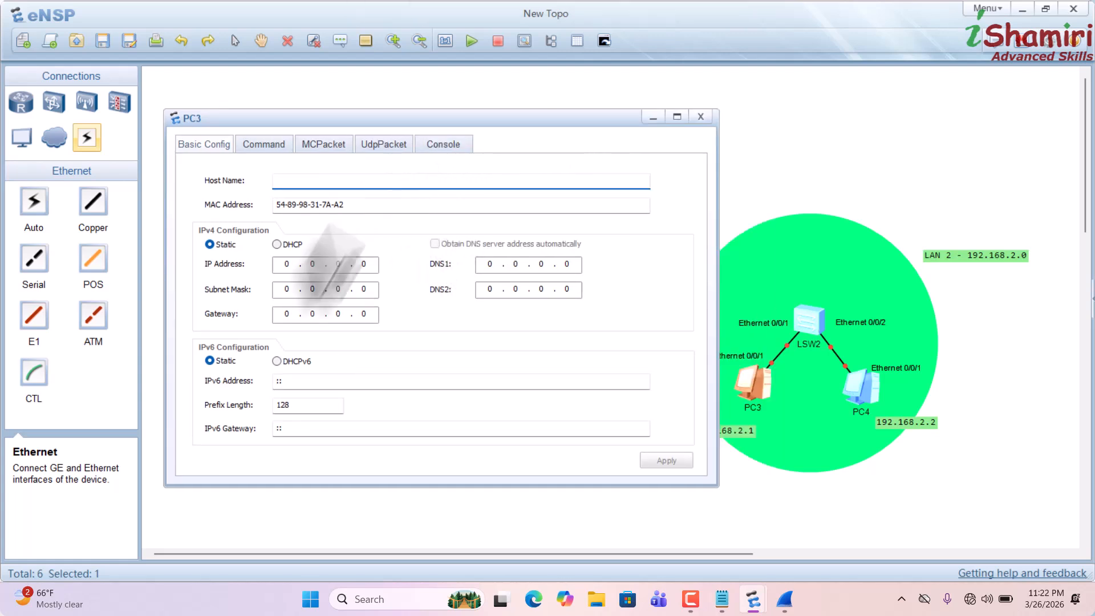
left_click(293, 266)
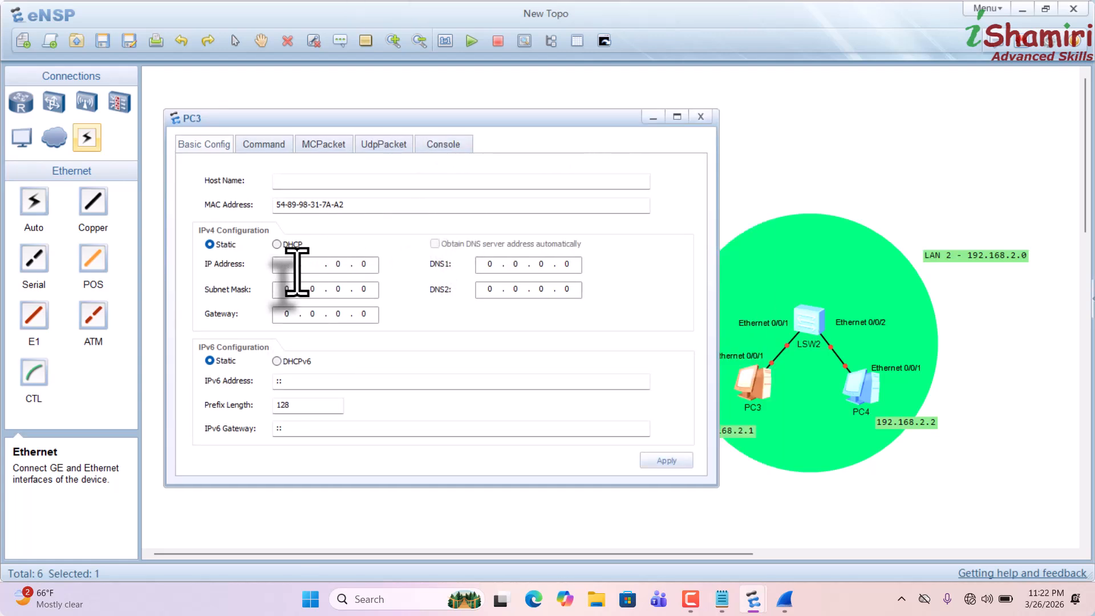
type("192.168.2.1")
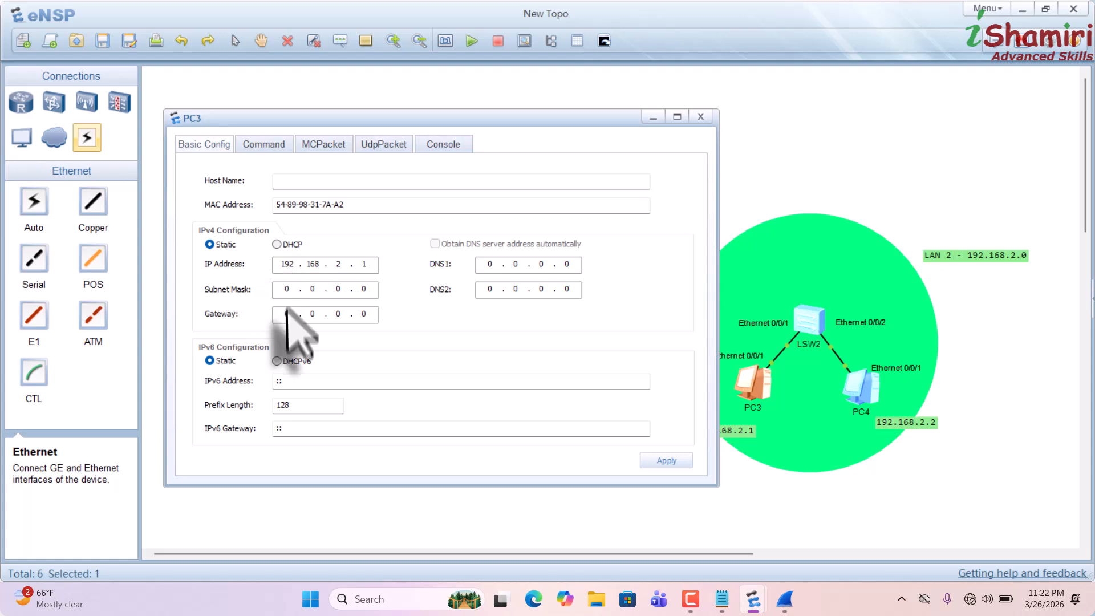
left_click(293, 291)
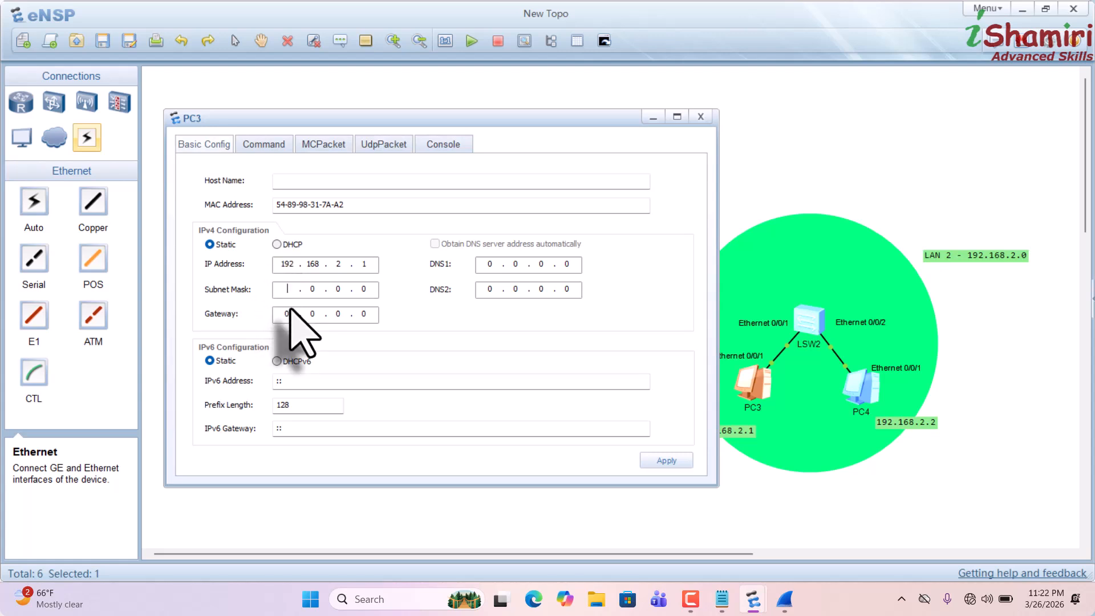
type("255 . 255 . 255")
left_click(662, 460)
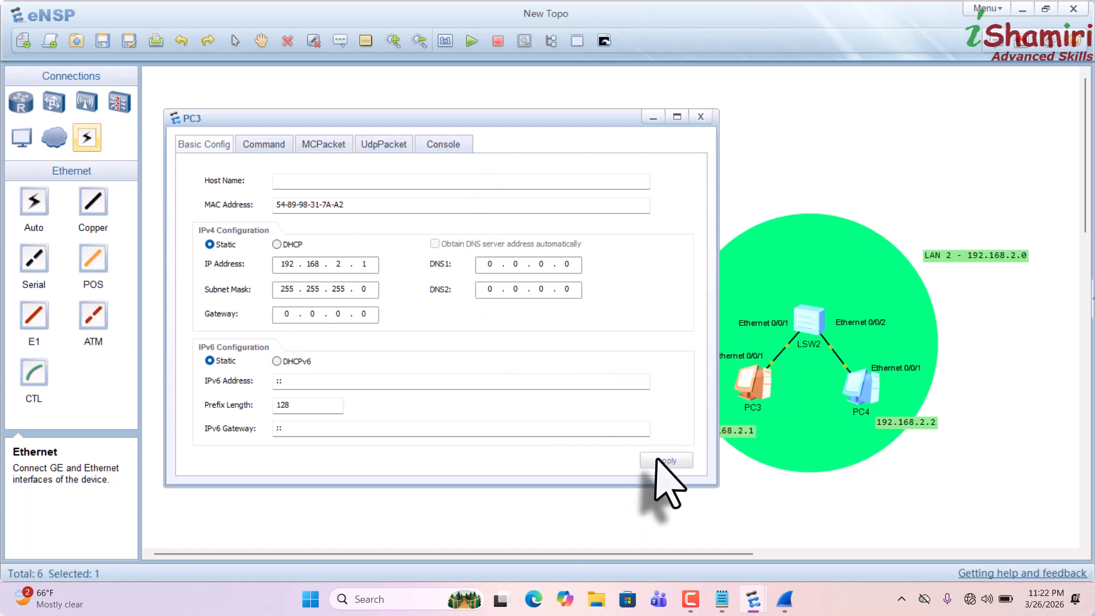
left_click(701, 117)
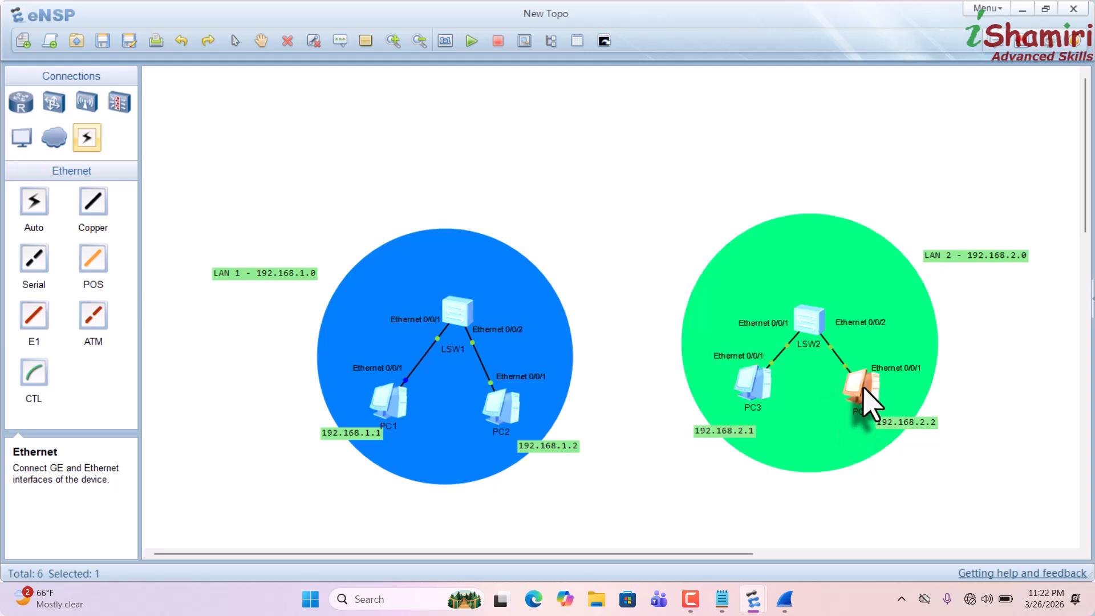
Step: Configure PC4 with static IP address 192.168.2.2 and subnet mask 255.255.255.0, and apply the settings
double_click(864, 394)
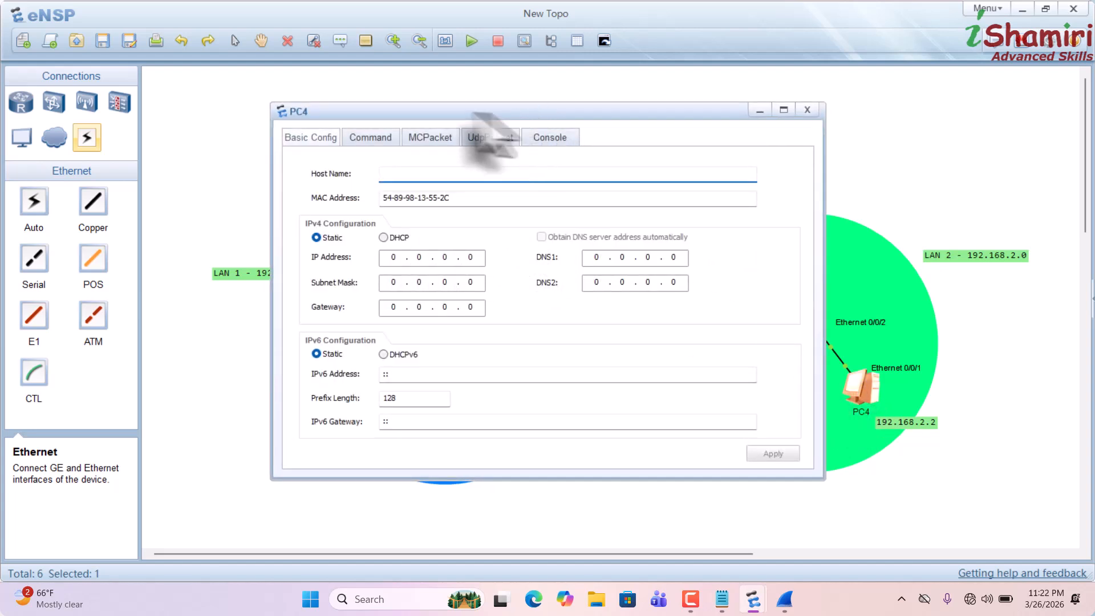
left_click_drag(496, 111, 410, 114)
left_click(310, 266)
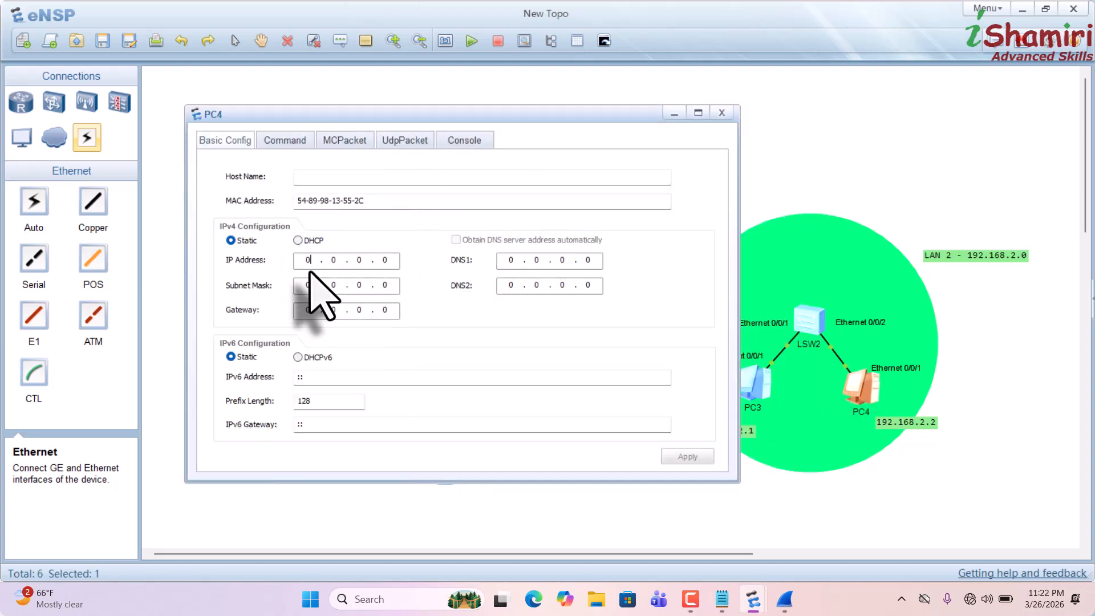
key("Delete")
key("Delete")
key("Delete")
type("192 . 168 . 2 . 2")
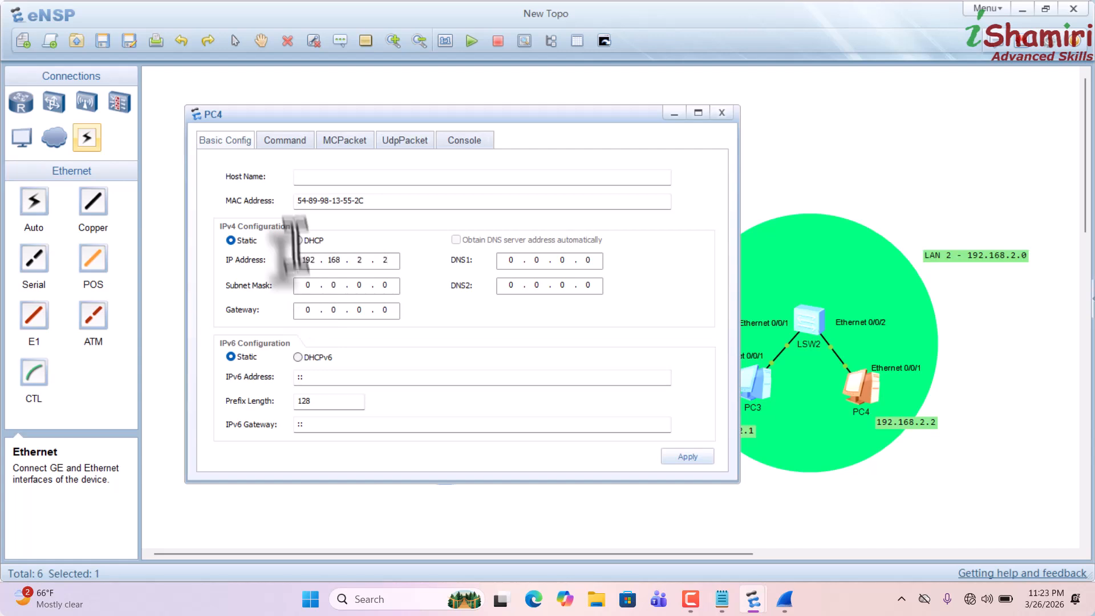
left_click(308, 284)
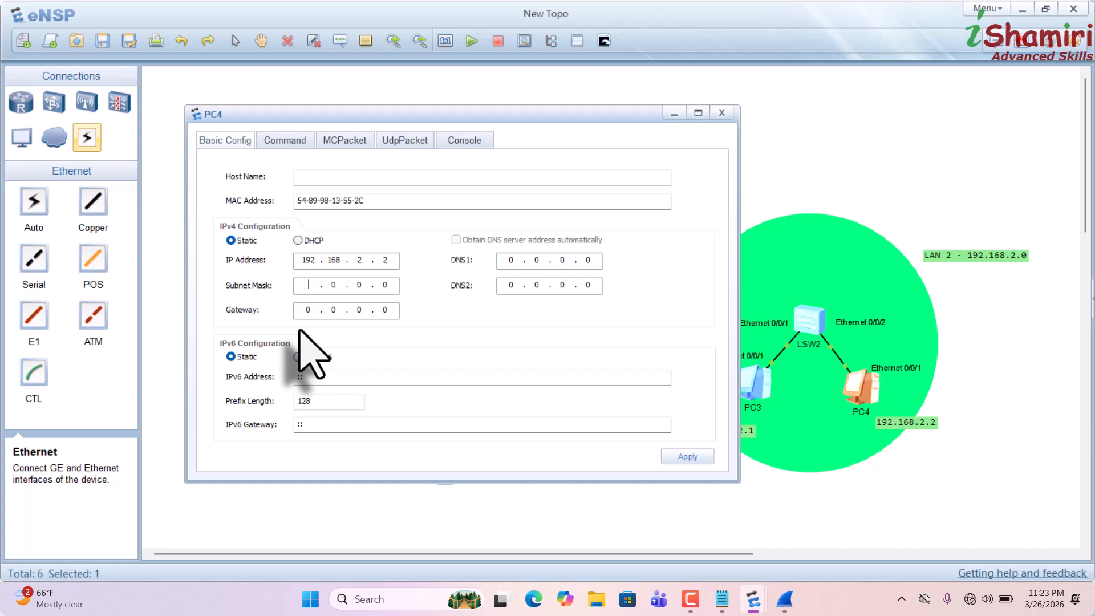
type("2552.5")
key("BackSpace")
key("BackSpace")
type("255 . 255 . 255")
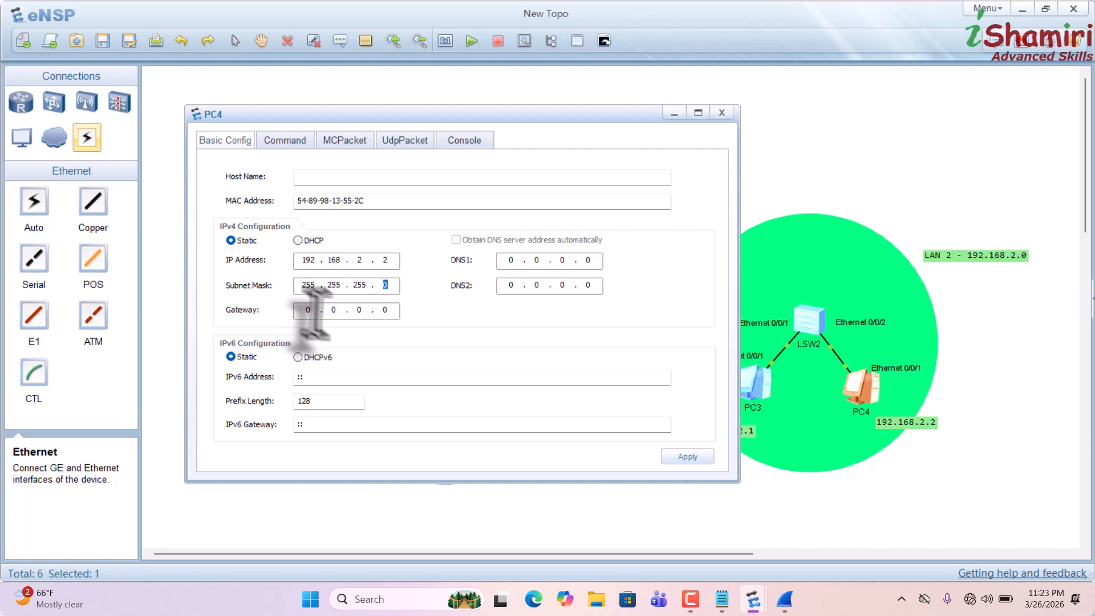
left_click(671, 458)
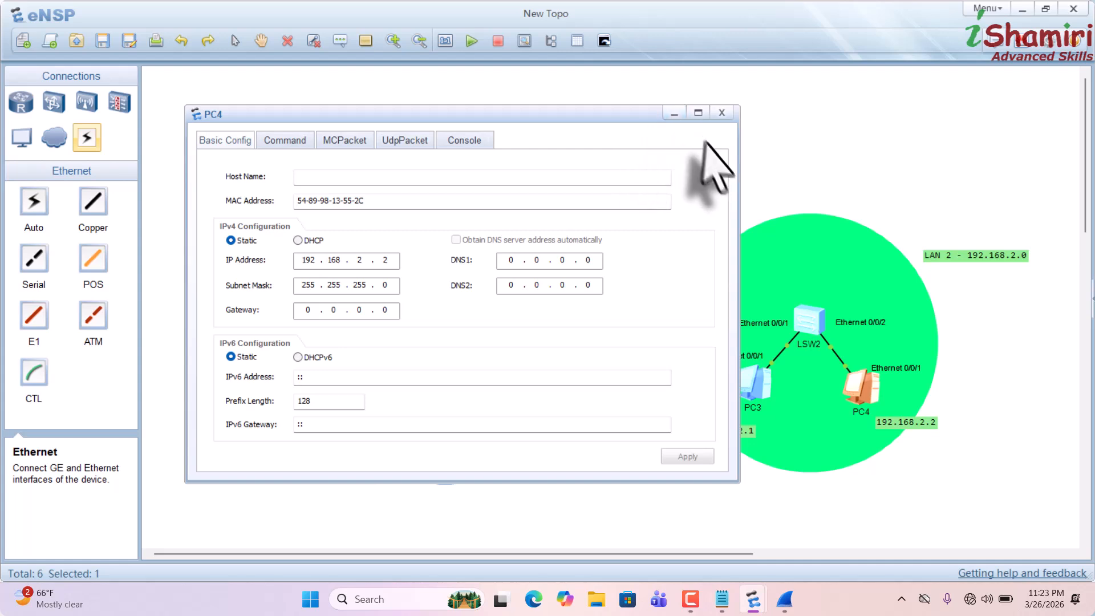
Step: Check PC4's IP configuration with ipconfig on its command line, and ping PC3 at 192.168.2.1
left_click(285, 140)
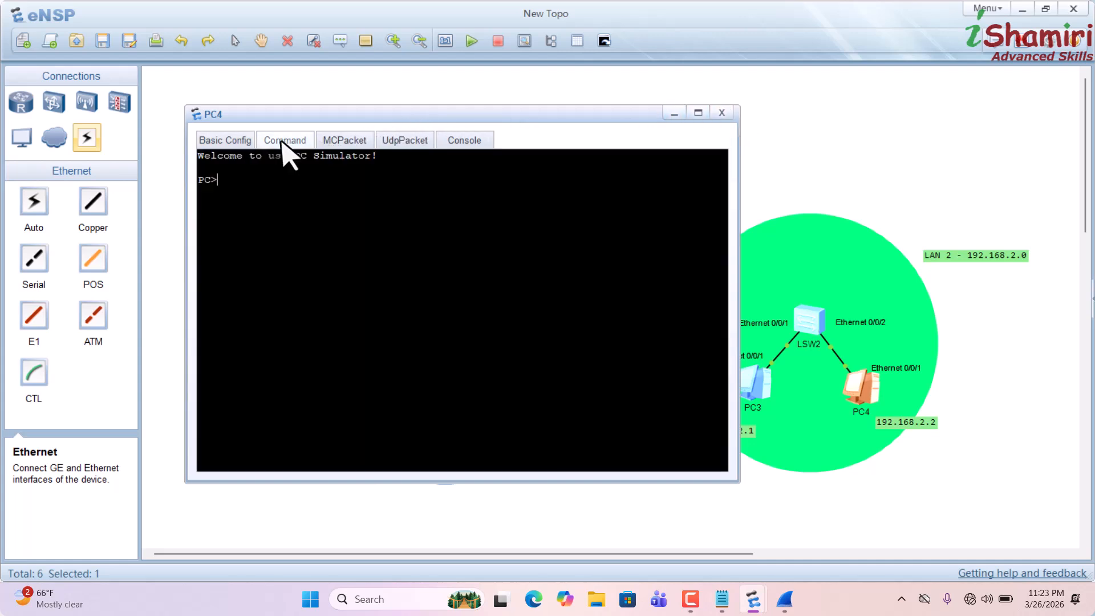
type("ipconfig")
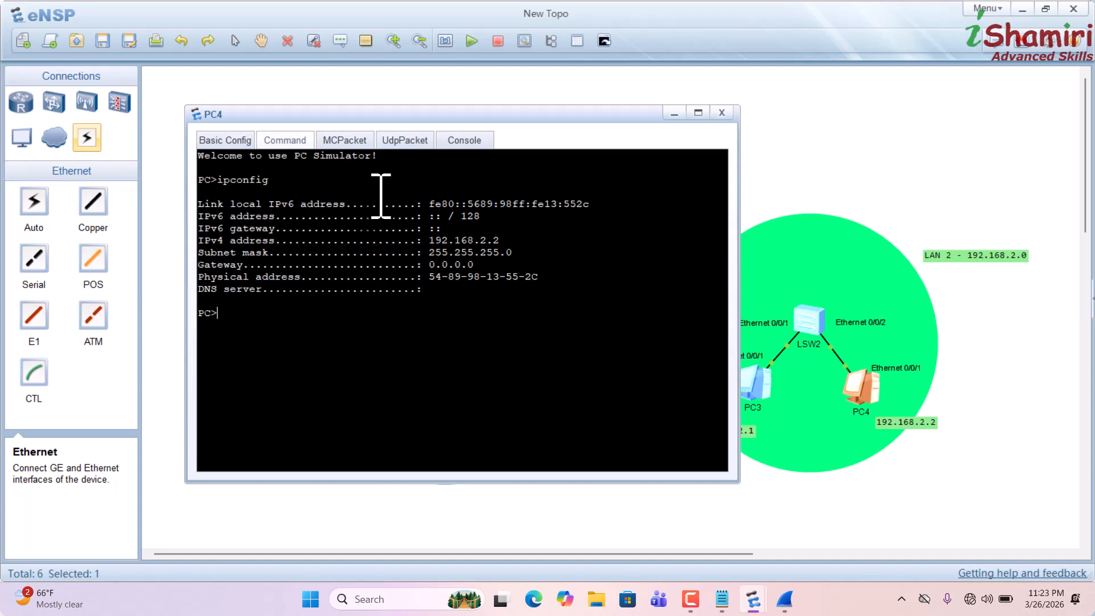
type("ping 192")
type(",168")
type(",2,1")
key("BackSpace")
key("BackSpace")
key("BackSpace")
key("BackSpace")
key("BackSpace")
type(".168.2.1")
key("Return")
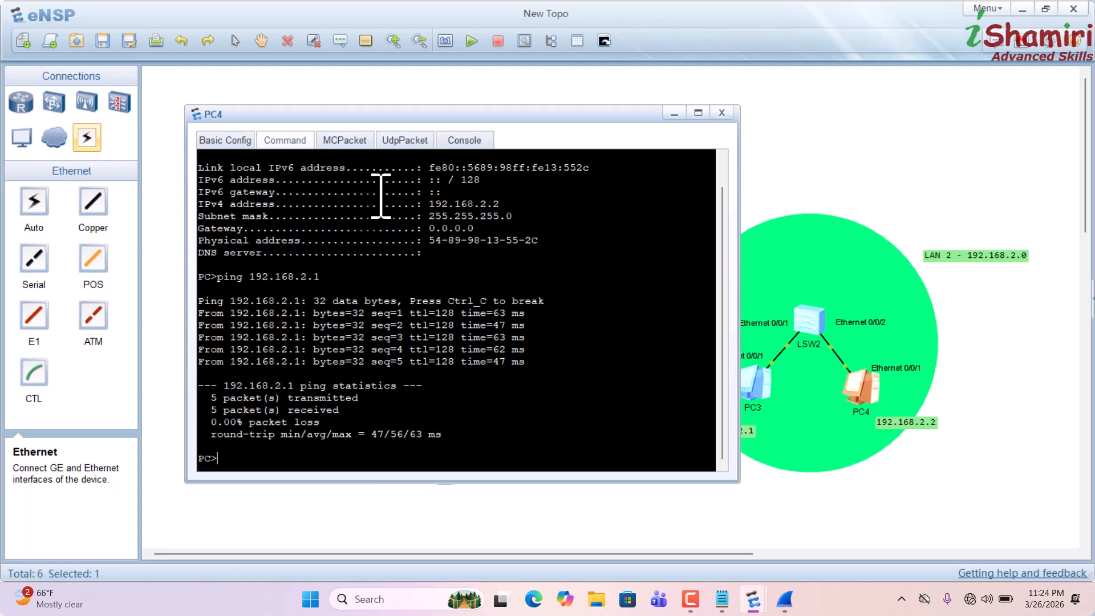
Step: Ping 192.168.1.1 in LAN 1 from PC4's command line, and minimize the PC4 window to return to the topology
type("ping 192.168.1.1")
key("Return")
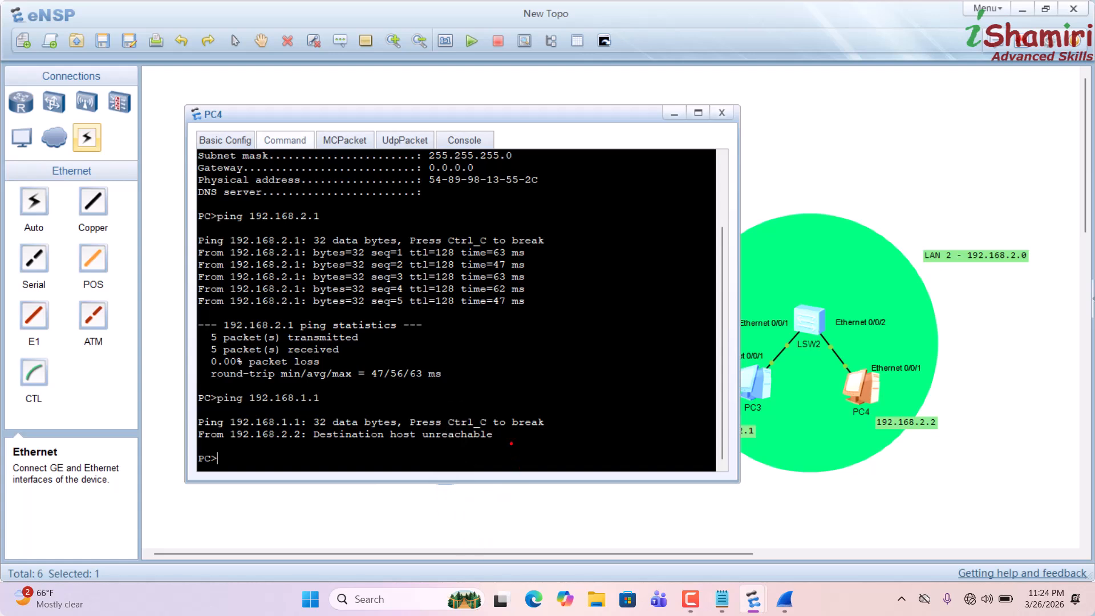
left_click_drag(509, 429, 532, 409)
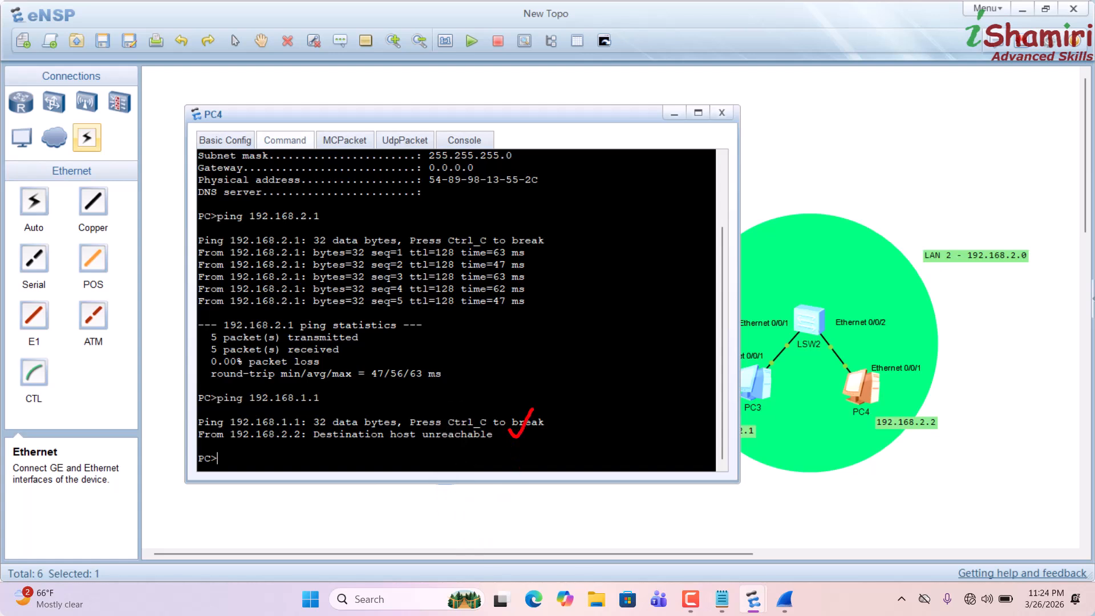
left_click(674, 113)
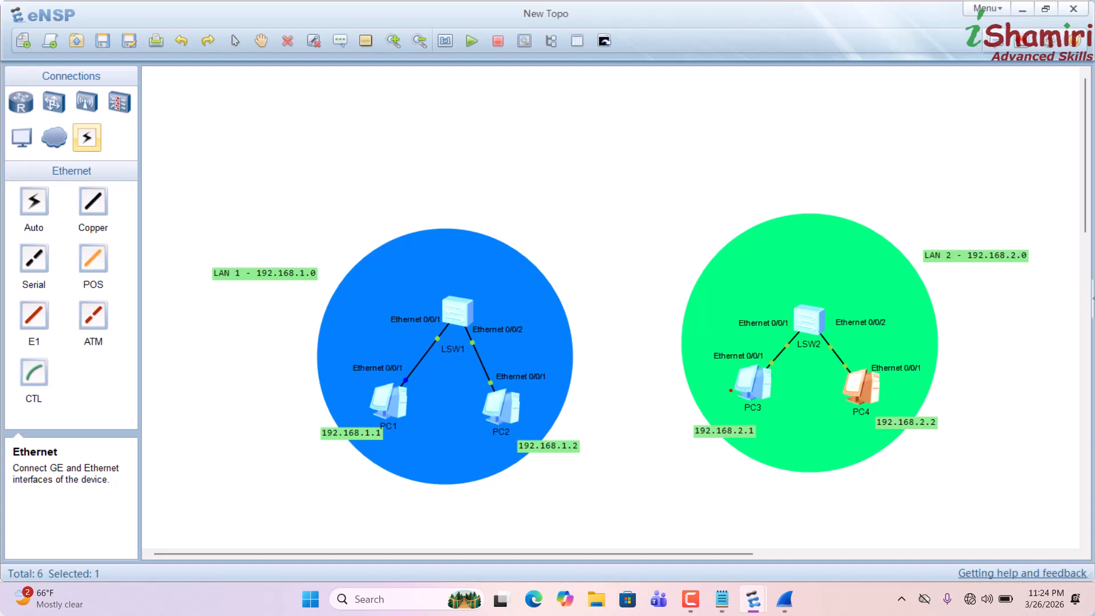
mouse_move(728, 383)
left_mouse_down()
mouse_move(626, 368)
mouse_move(536, 410)
left_mouse_up()
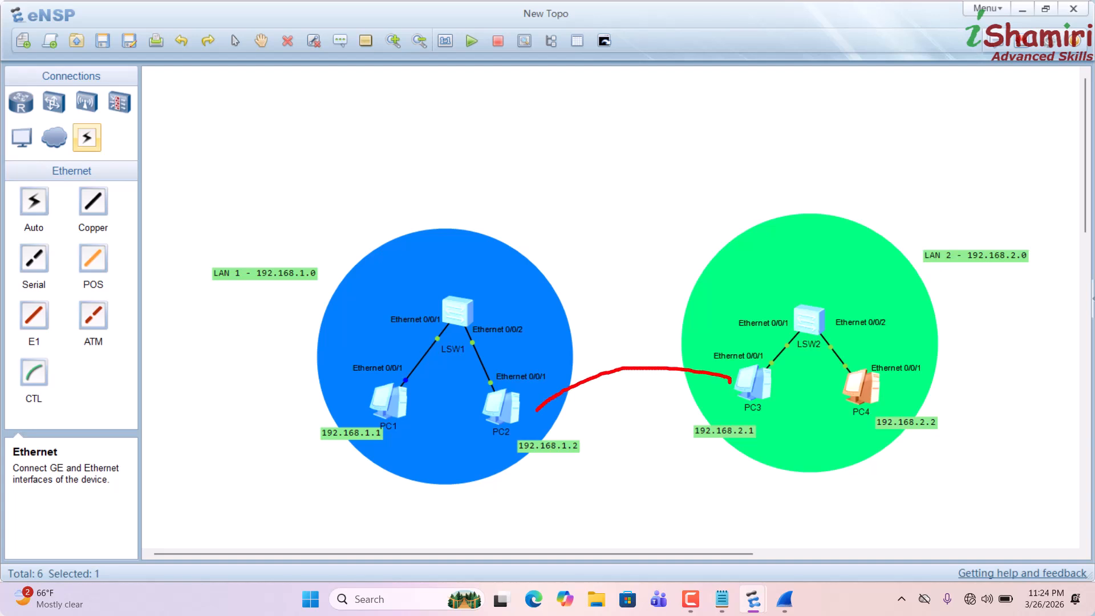
key("Escape")
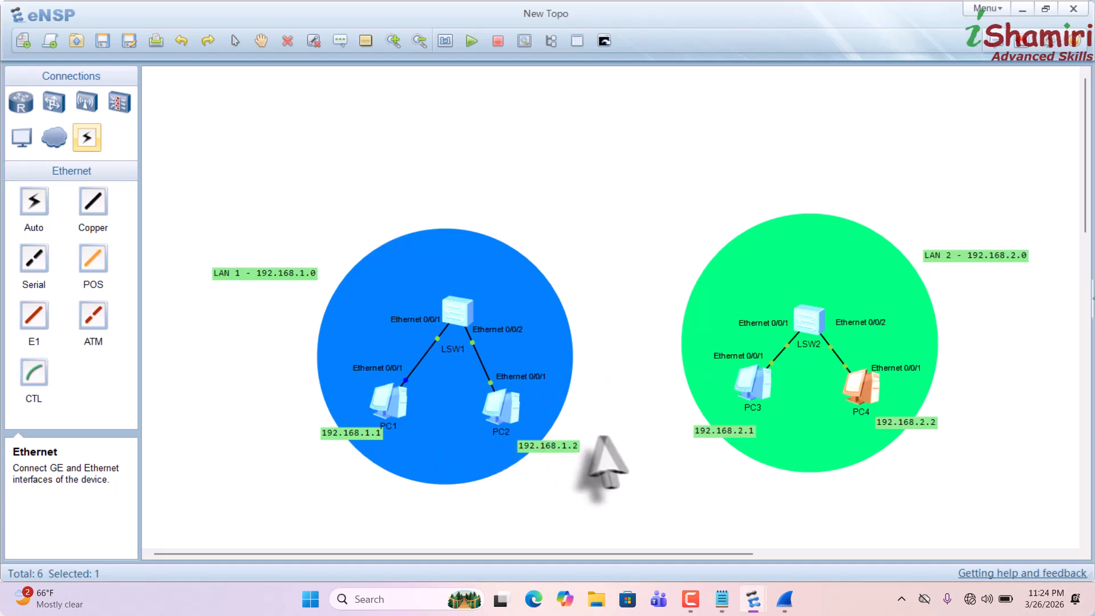
key("ctrl+2")
mouse_move(725, 381)
left_mouse_down()
mouse_move(687, 368)
mouse_move(453, 377)
mouse_move(422, 394)
mouse_move(448, 408)
left_mouse_up()
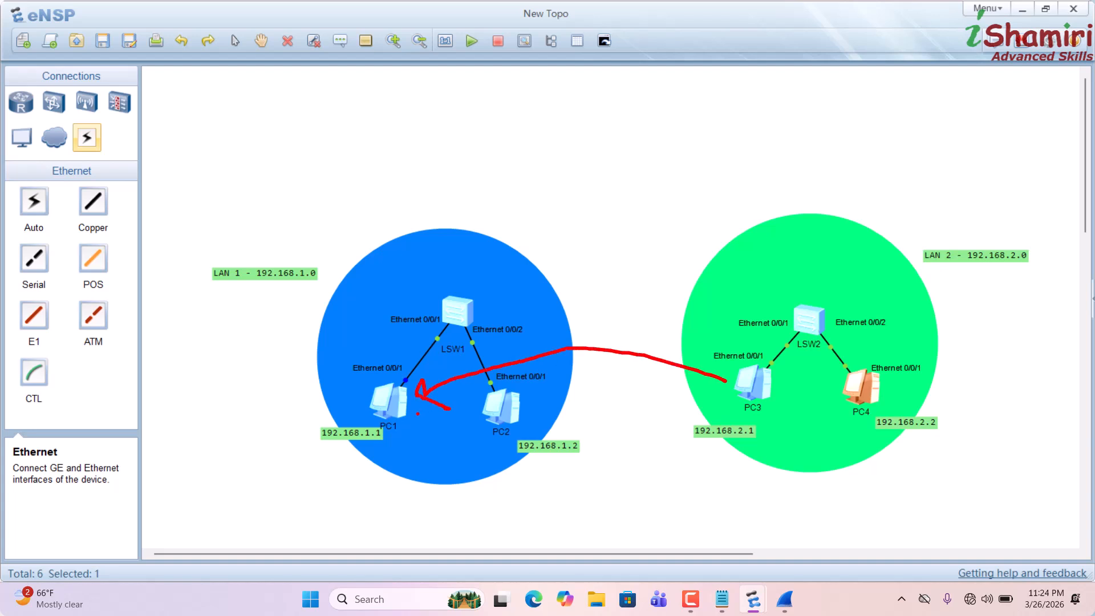
key("Escape")
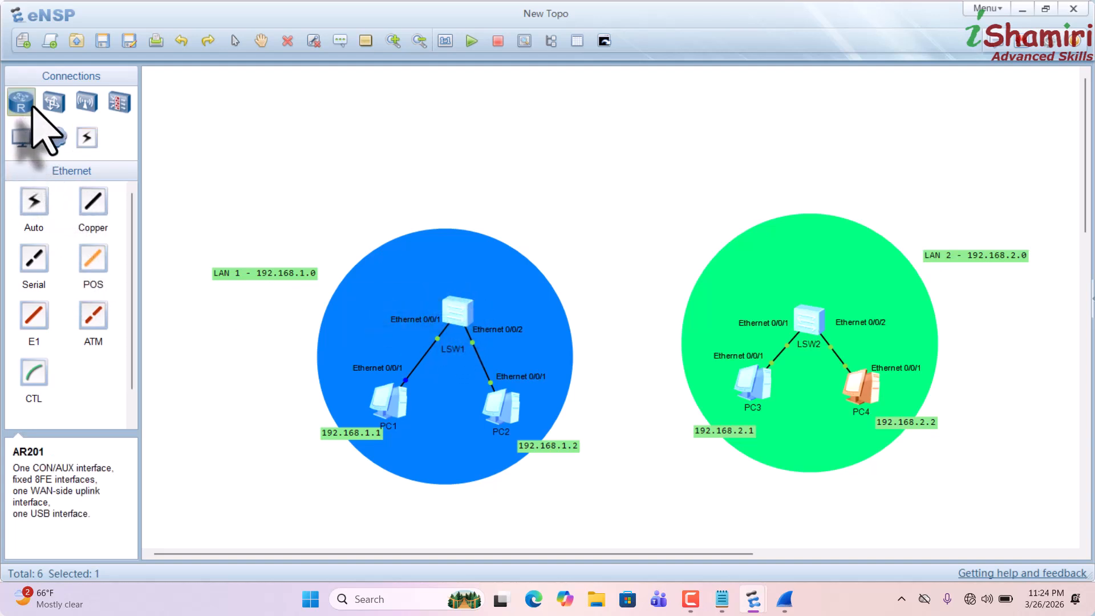
Step: Show the router category in the device library and review the available AR-series router models
left_click(21, 101)
left_click_drag(75, 173, 121, 164)
mouse_move(27, 174)
left_mouse_down()
mouse_move(30, 182)
mouse_move(52, 164)
left_mouse_up()
left_click_drag(96, 247, 133, 231)
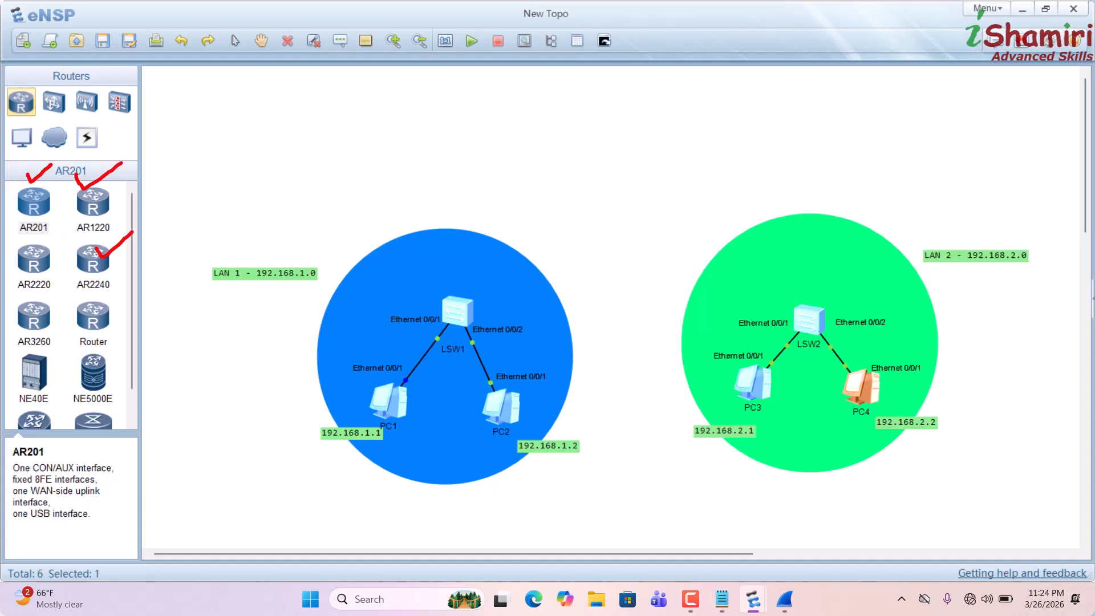
left_click_drag(35, 243, 64, 232)
key("Escape")
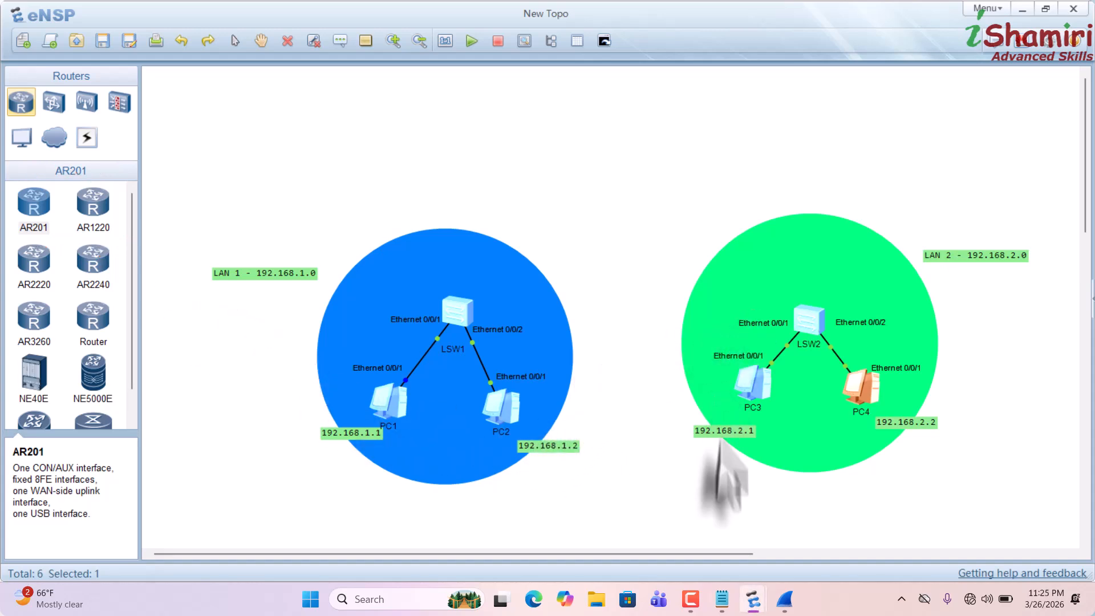
Step: Switch to the Wireshark capture and examine the expanded IPv4 header fields of the ICMP echo request in packet 37
left_click(784, 599)
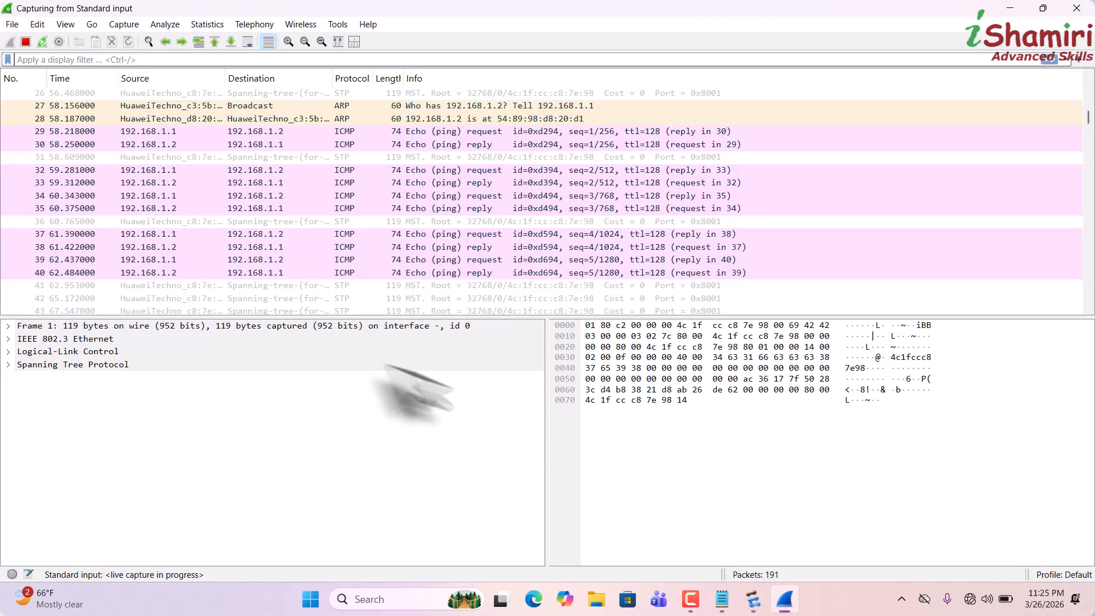
left_click(234, 234)
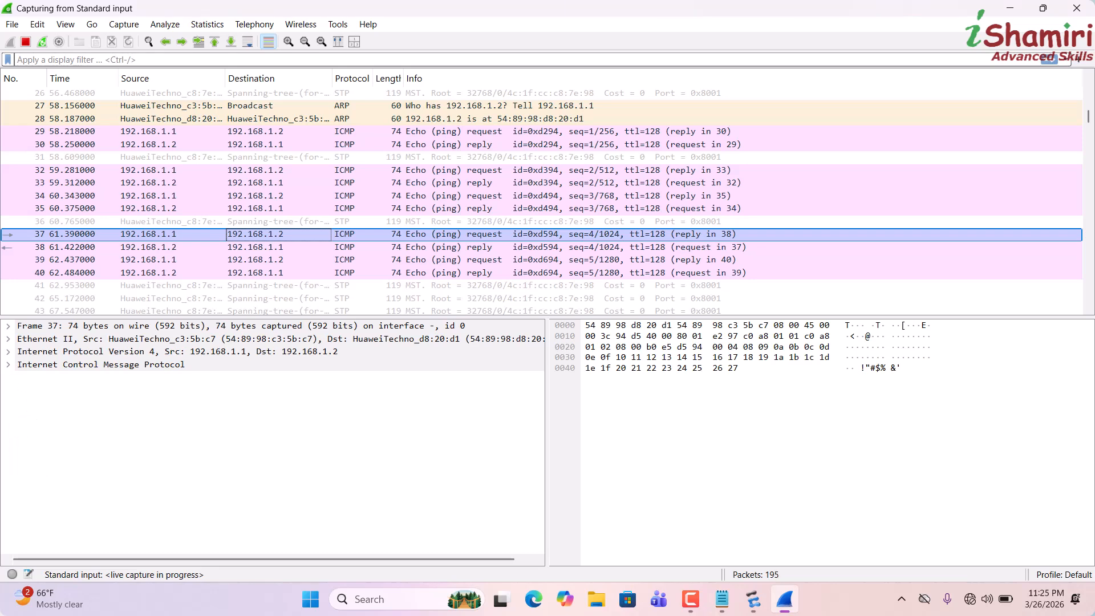
left_click(8, 351)
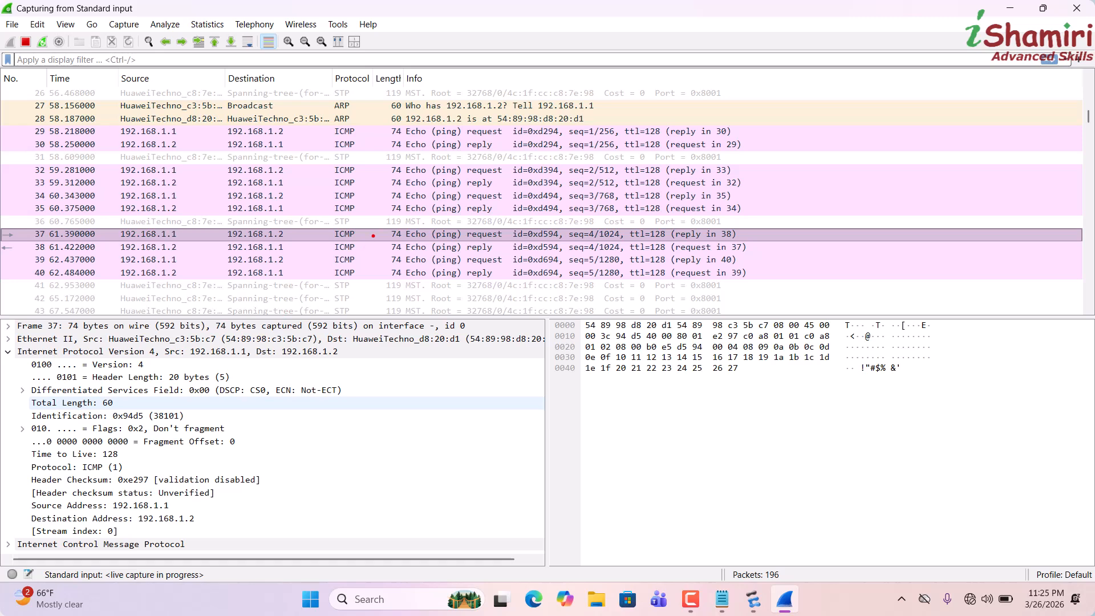
left_click_drag(373, 235, 400, 221)
left_click_drag(156, 365, 188, 354)
left_click_drag(241, 376, 264, 367)
mouse_move(124, 404)
left_mouse_down()
mouse_move(142, 394)
mouse_move(214, 405)
left_mouse_up()
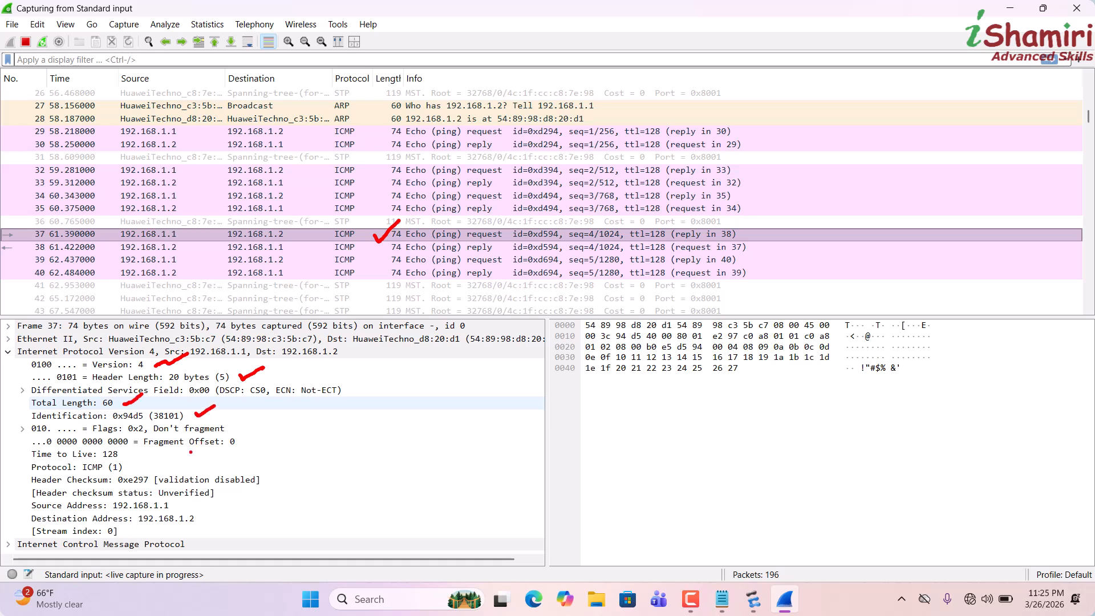
left_click_drag(121, 454, 142, 447)
mouse_move(188, 500)
left_mouse_down()
mouse_move(201, 494)
mouse_move(204, 521)
mouse_move(222, 508)
left_mouse_up()
mouse_move(366, 358)
left_mouse_down()
mouse_move(388, 410)
mouse_move(283, 509)
left_mouse_up()
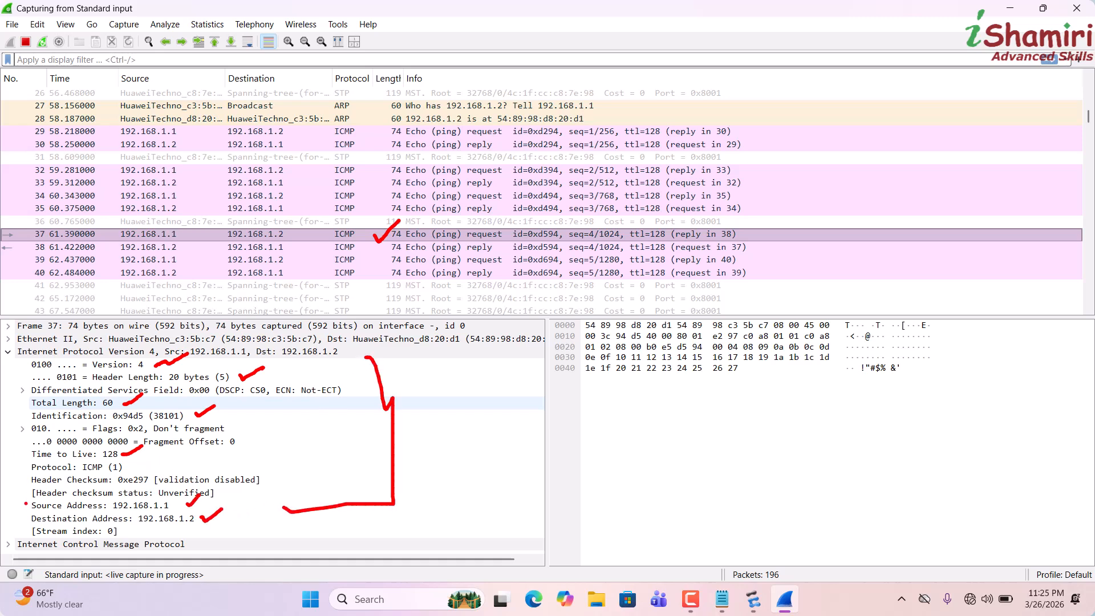
key("Escape")
Step: Compare the IPv4 header Identification field across ICMP packets 38, 37 and 35
left_click(391, 247)
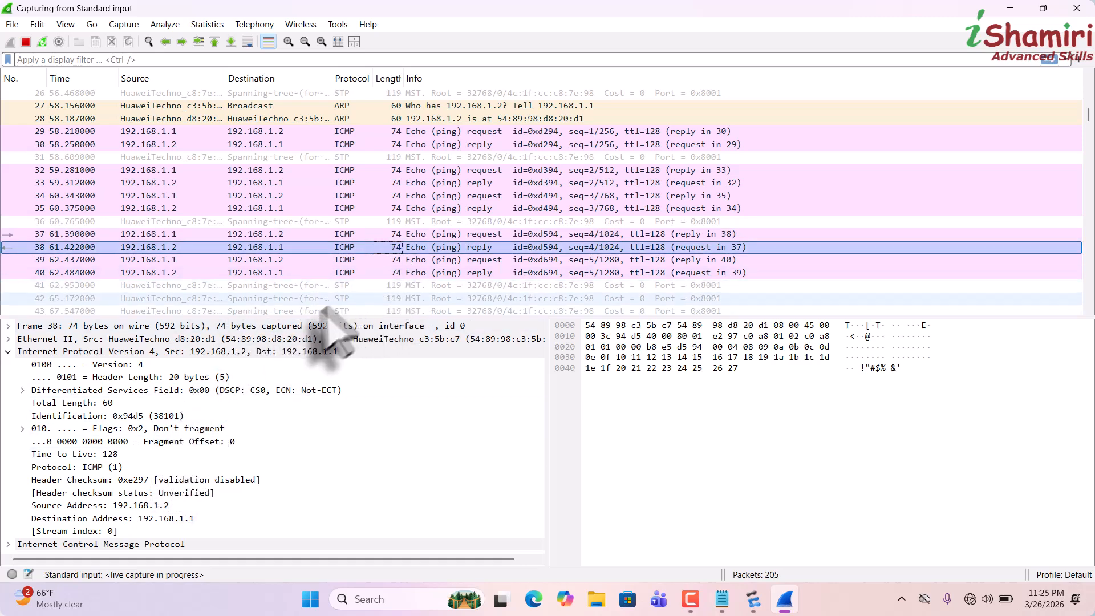
left_click(456, 234)
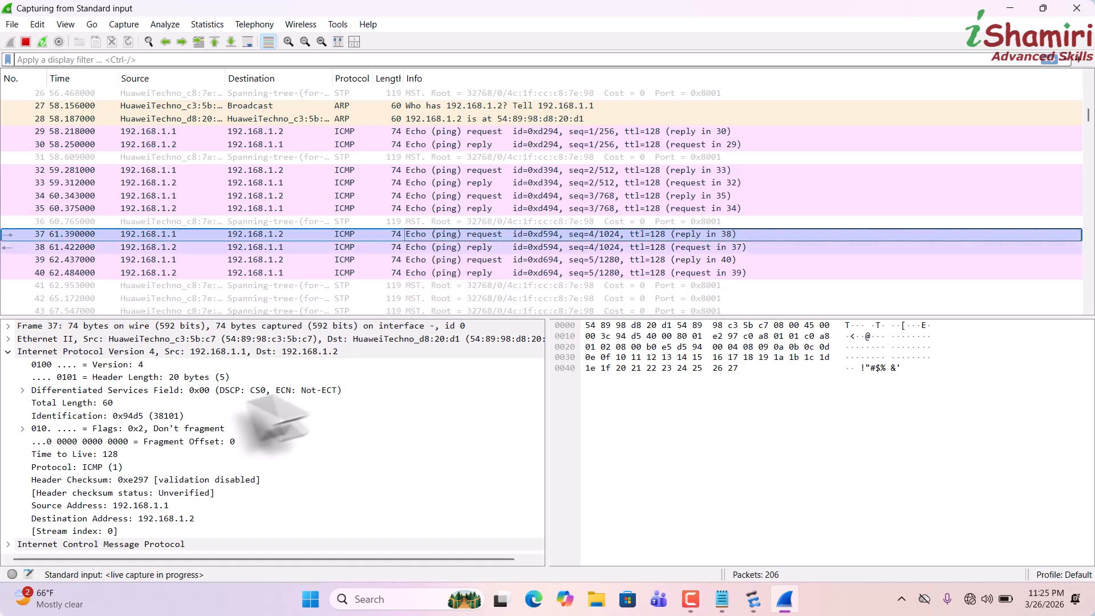
left_click(484, 209)
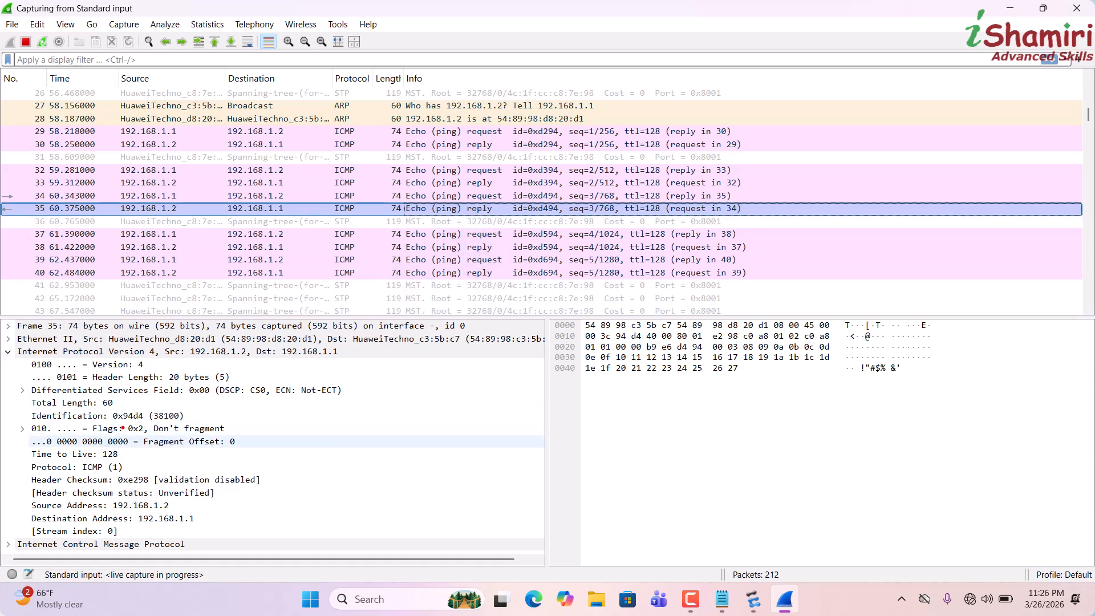
left_click_drag(123, 424, 167, 418)
left_click(484, 247)
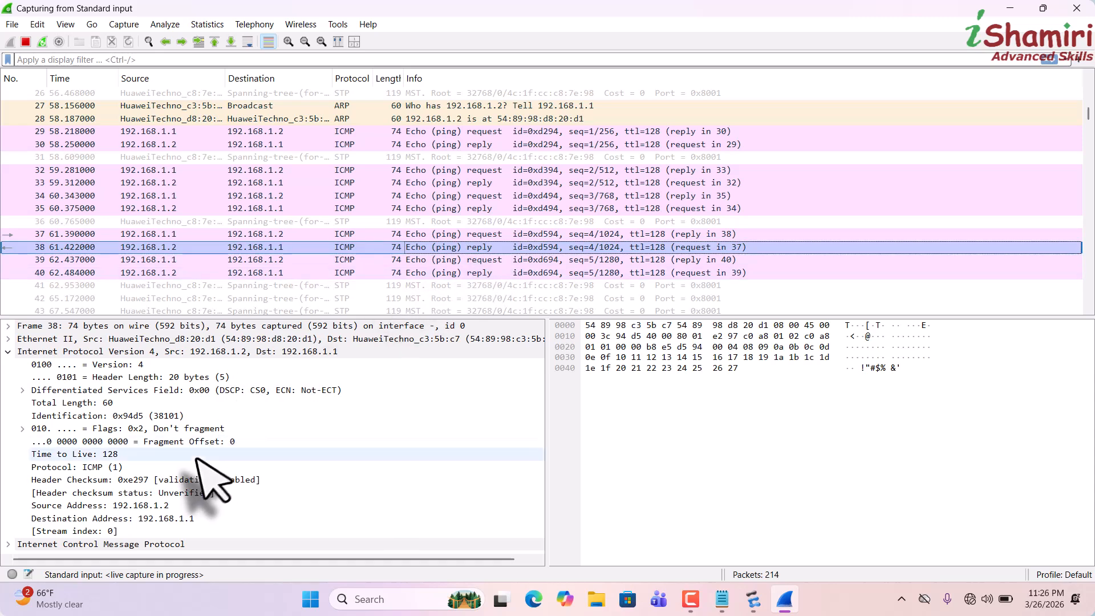
left_click_drag(114, 424, 147, 425)
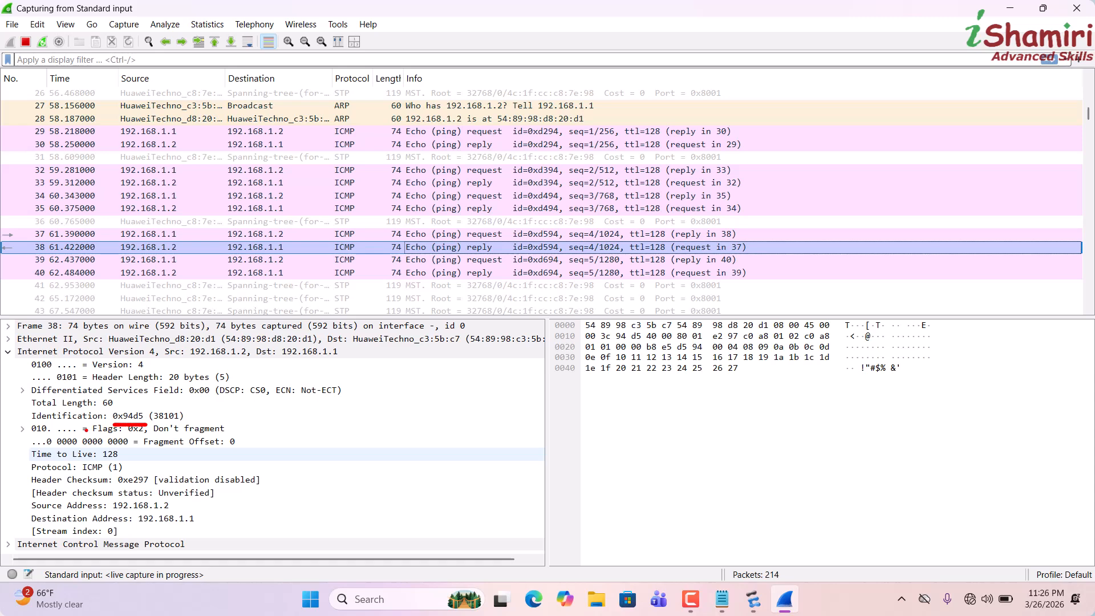
key("Escape")
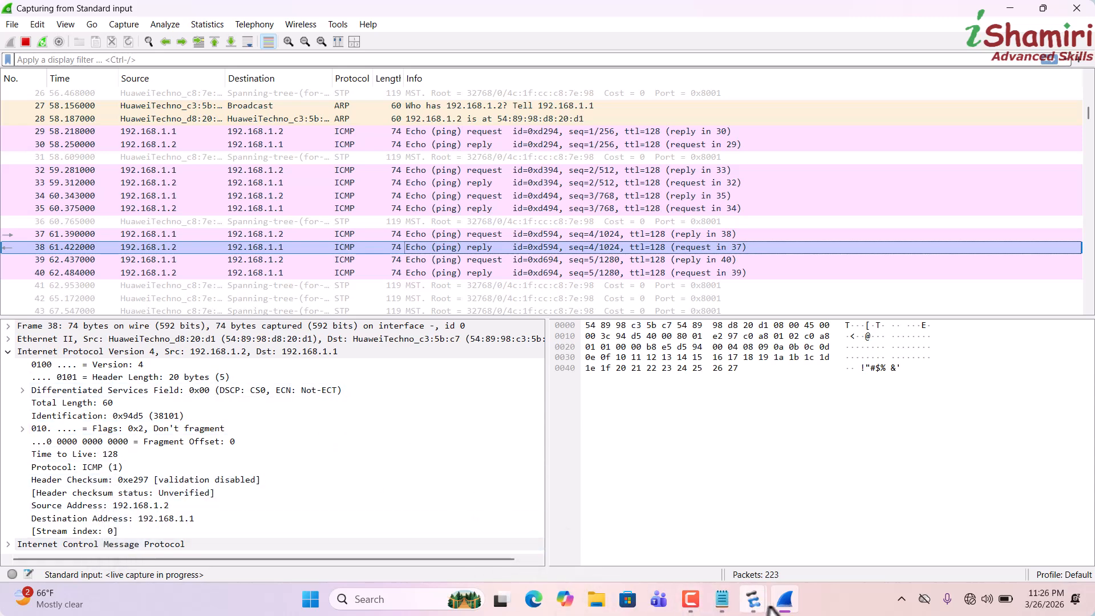
Step: Switch back to the eNSP topology and review the LAN 1 network address label
left_click(752, 599)
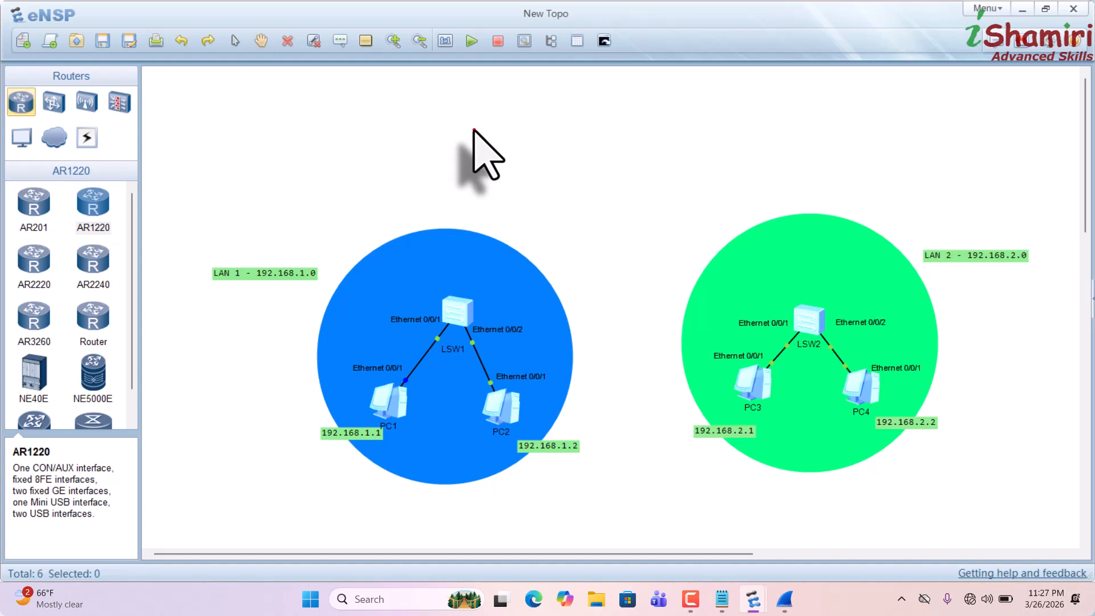
left_click_drag(252, 298, 294, 298)
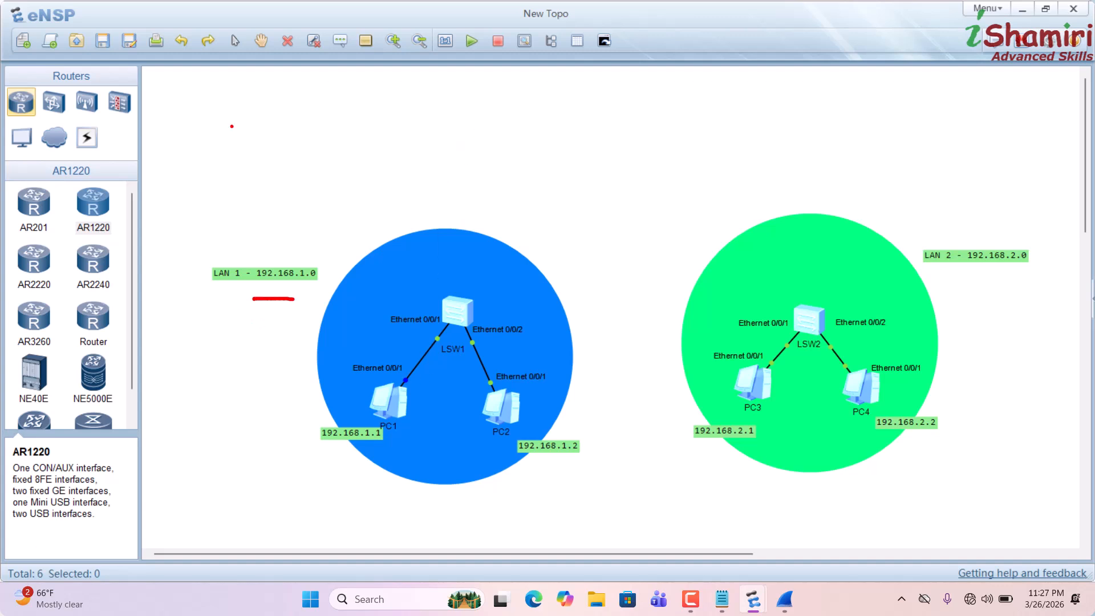